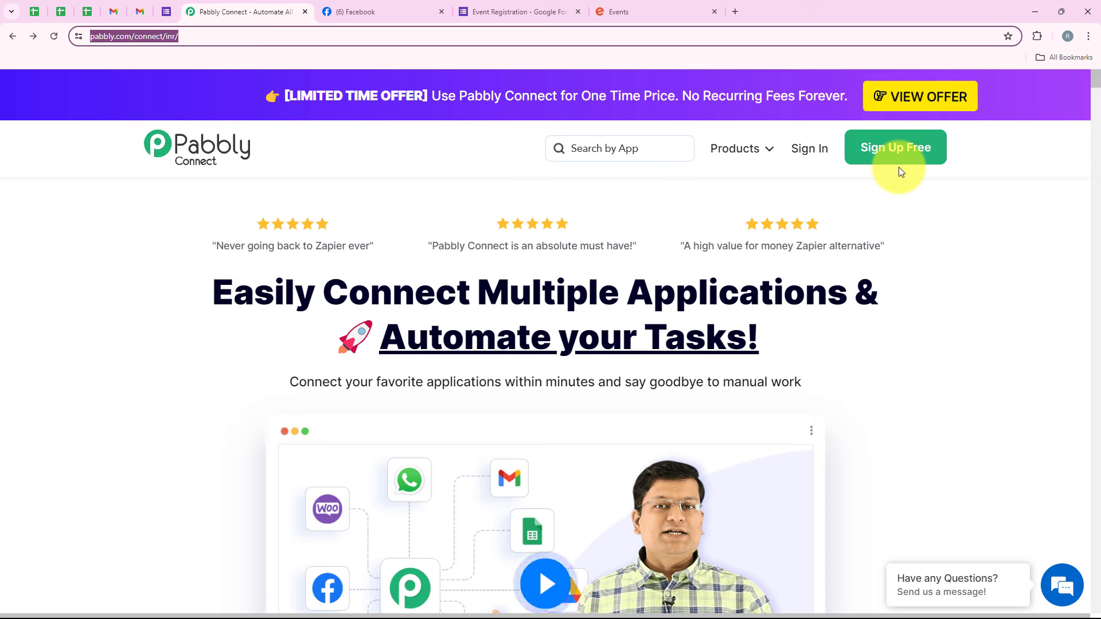
Sign in to Pabbly and open the Pabbly Connect dashboard from the list of all apps
left_click(817, 164)
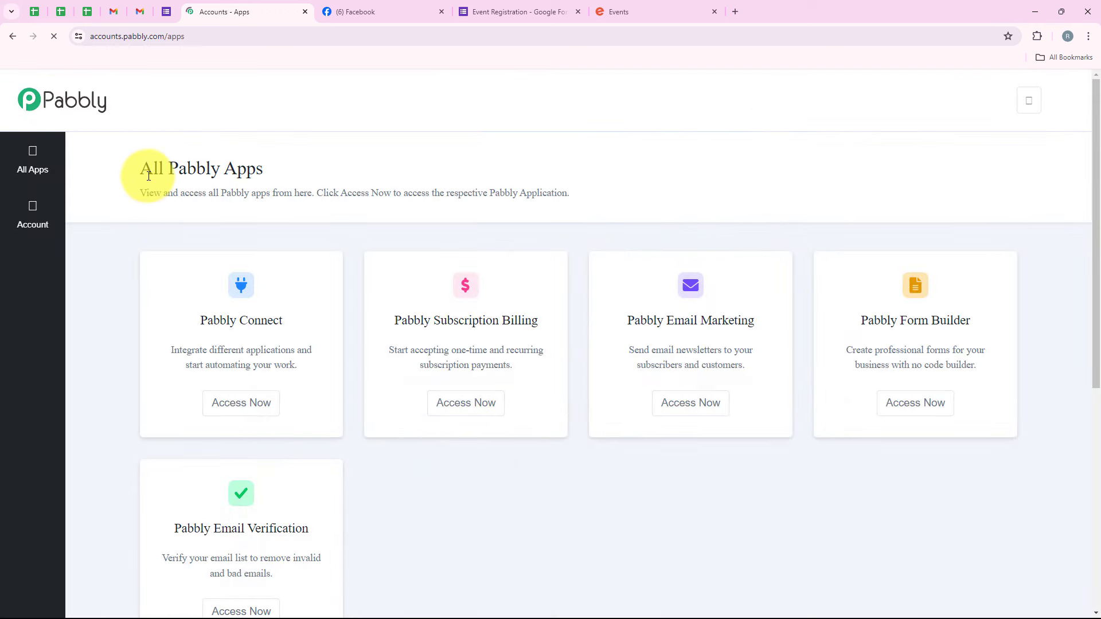
left_click_drag(148, 176, 290, 174)
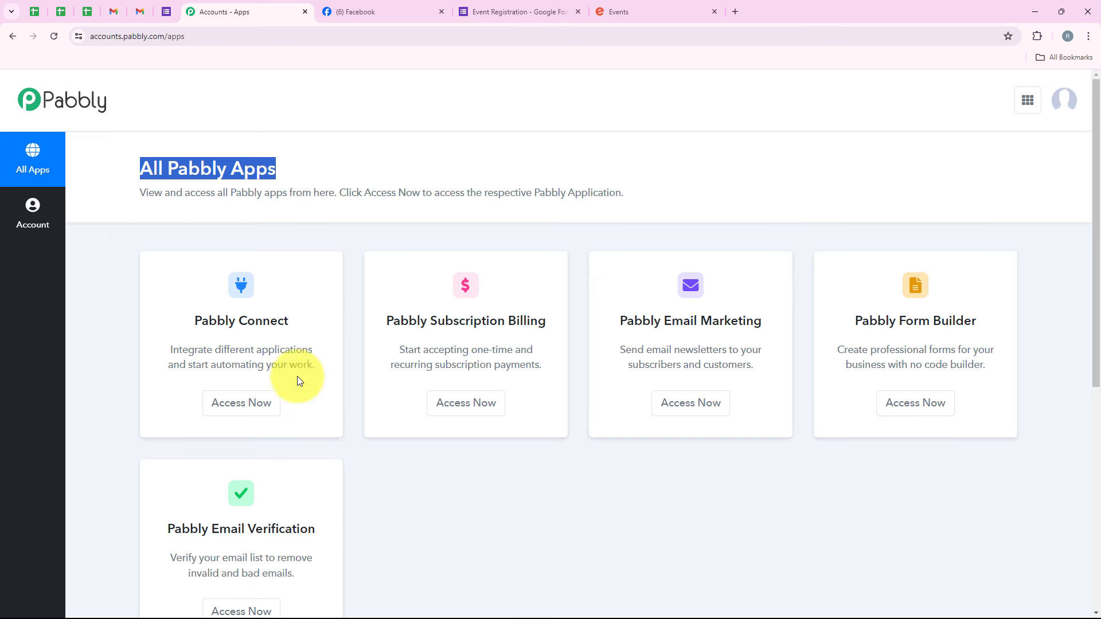
left_click_drag(178, 320, 295, 314)
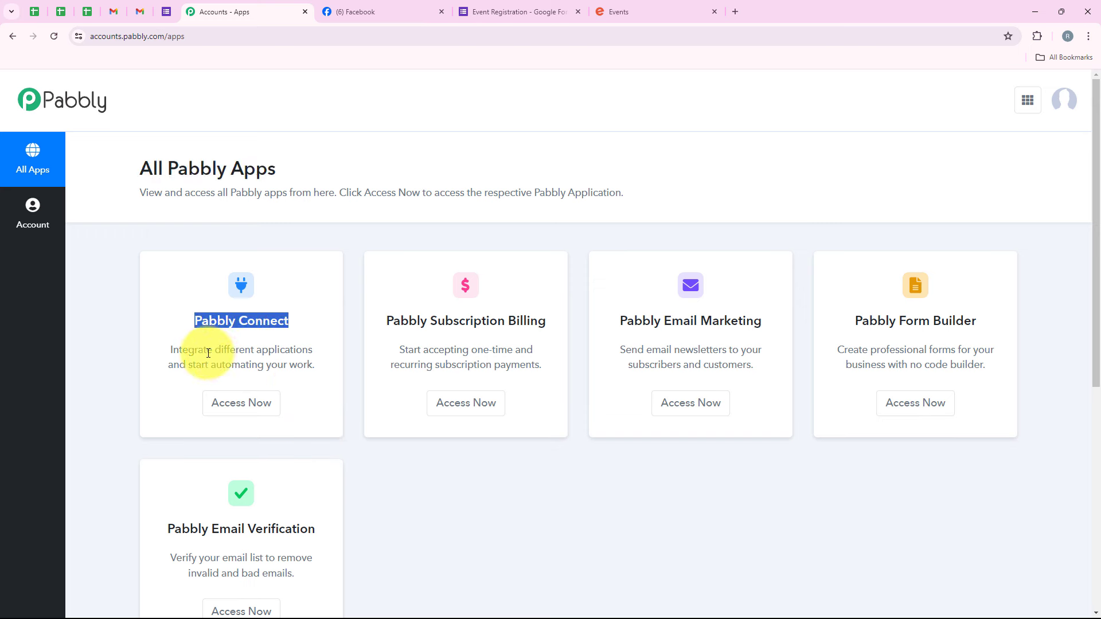
left_click_drag(212, 350, 342, 346)
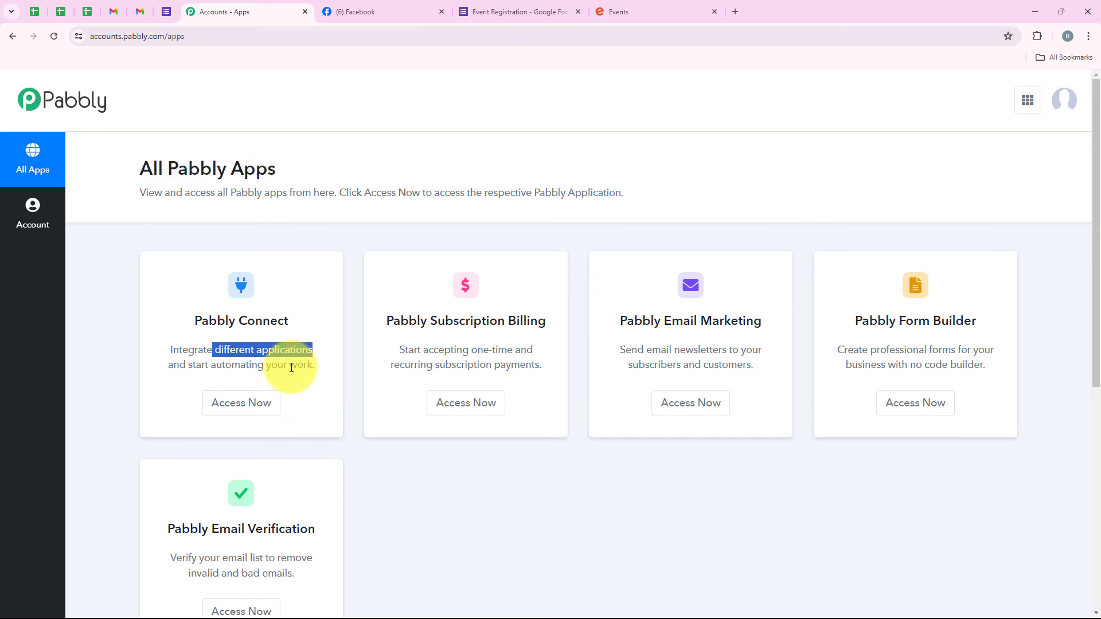
left_click(268, 402)
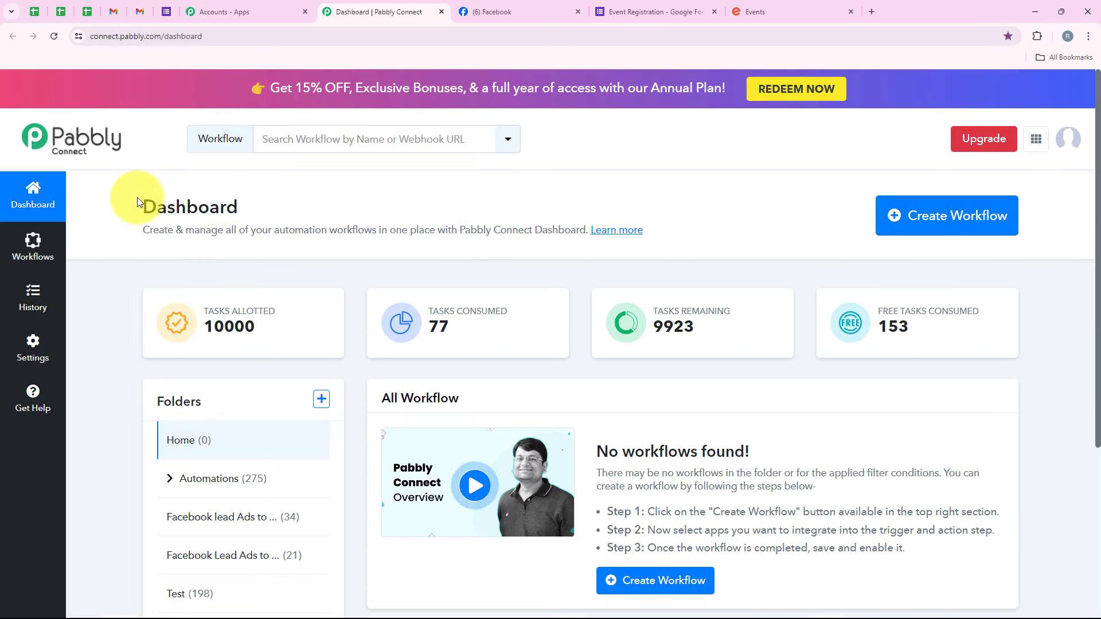
left_click_drag(137, 200, 250, 198)
left_click(267, 202)
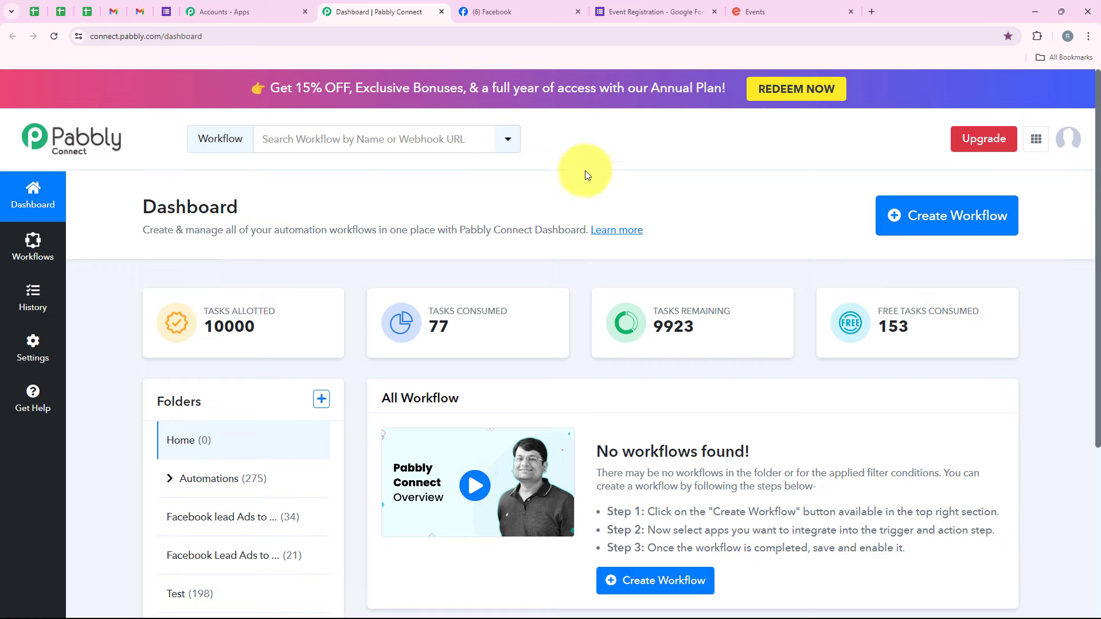
Create a workflow named "Create Facebook Page Post From Google Forms Responses" in the Automations folder
left_click(892, 223)
left_click_drag(443, 277, 332, 283)
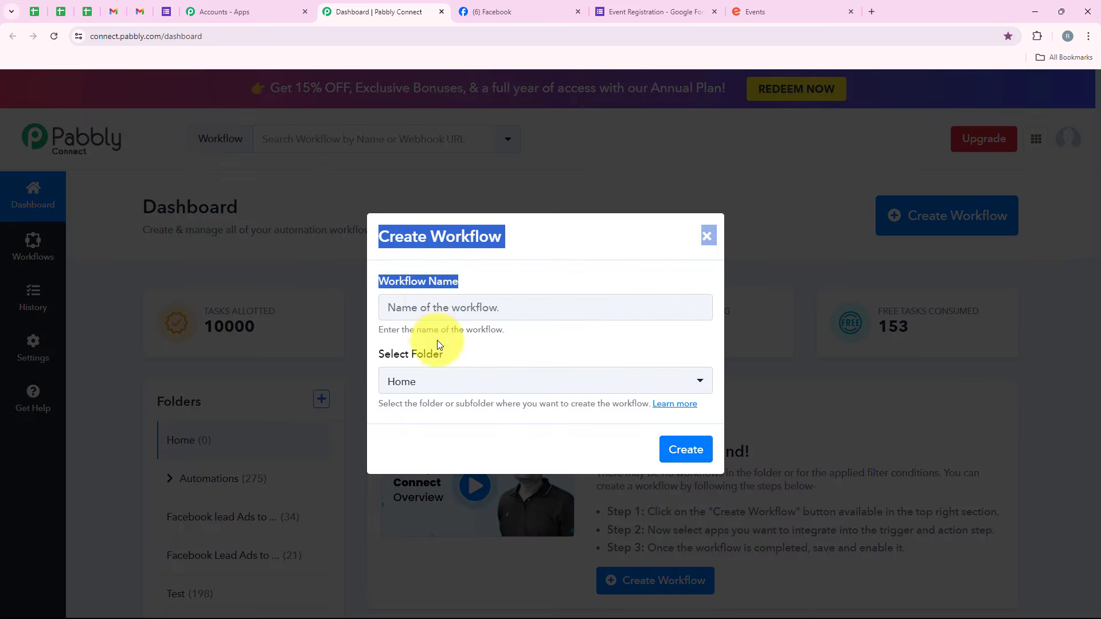
triple_click(437, 359)
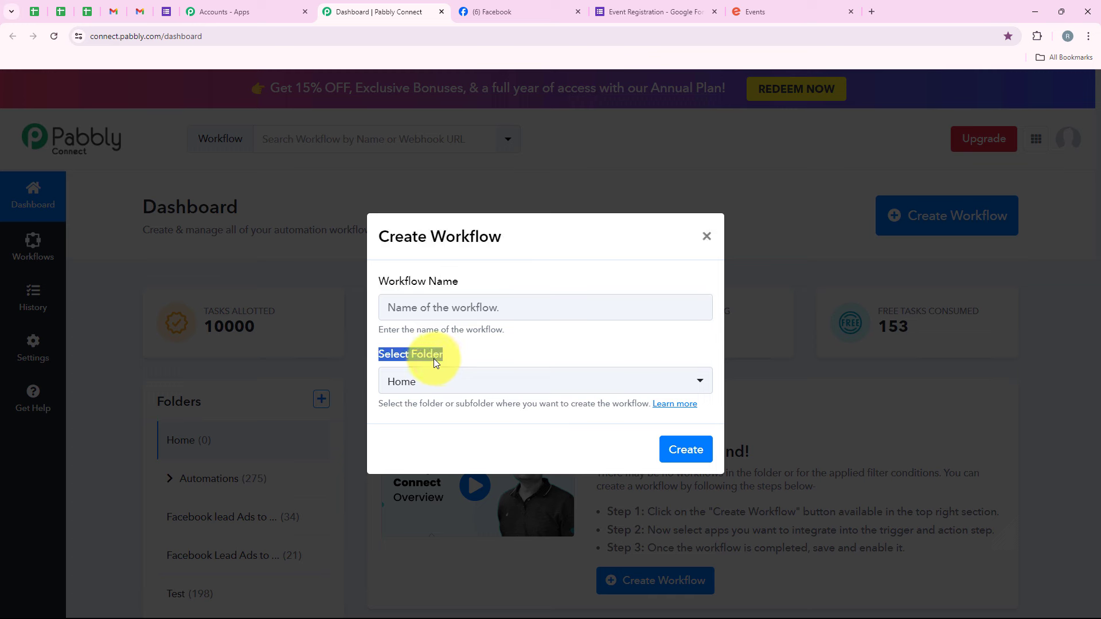
left_click(449, 383)
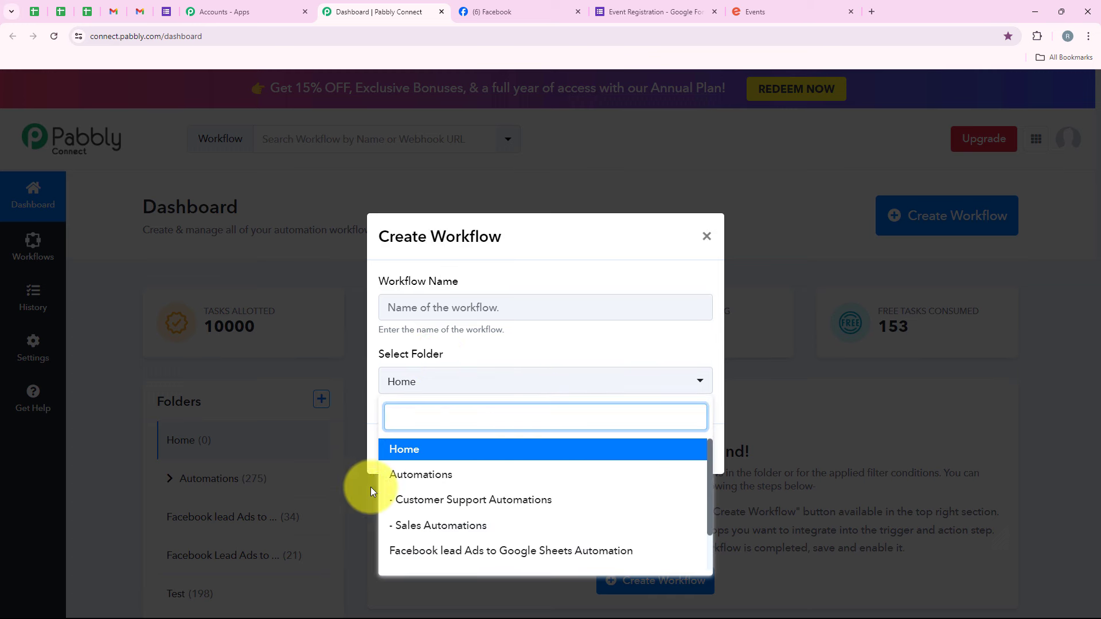
left_click(515, 475)
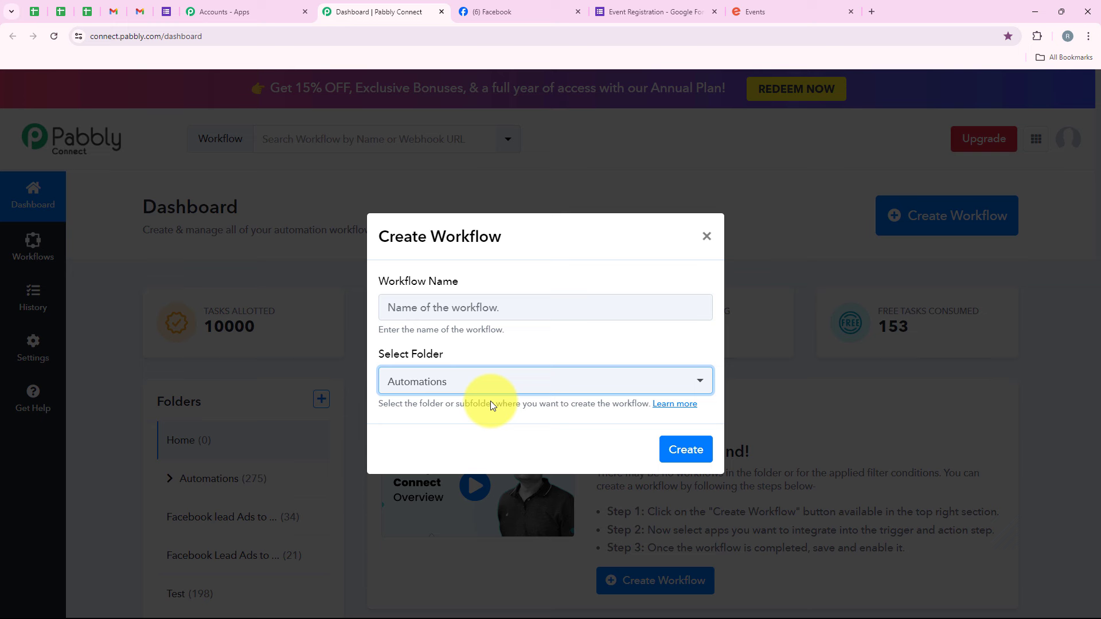
left_click(467, 309)
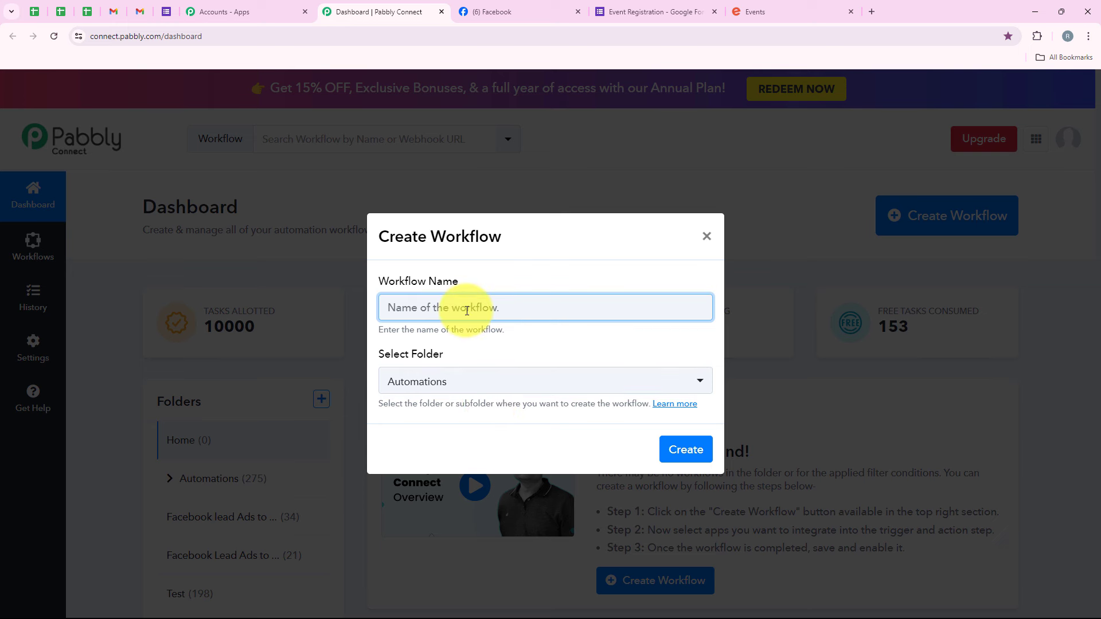
type("Create Facebook Page Post From Google Forms Responses")
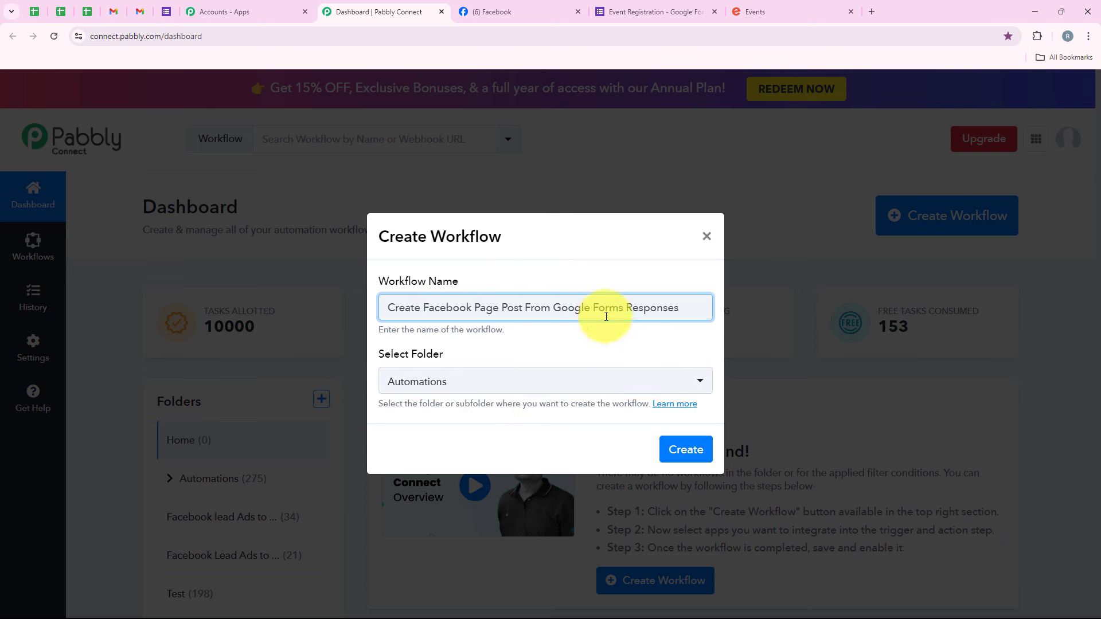
left_click(683, 449)
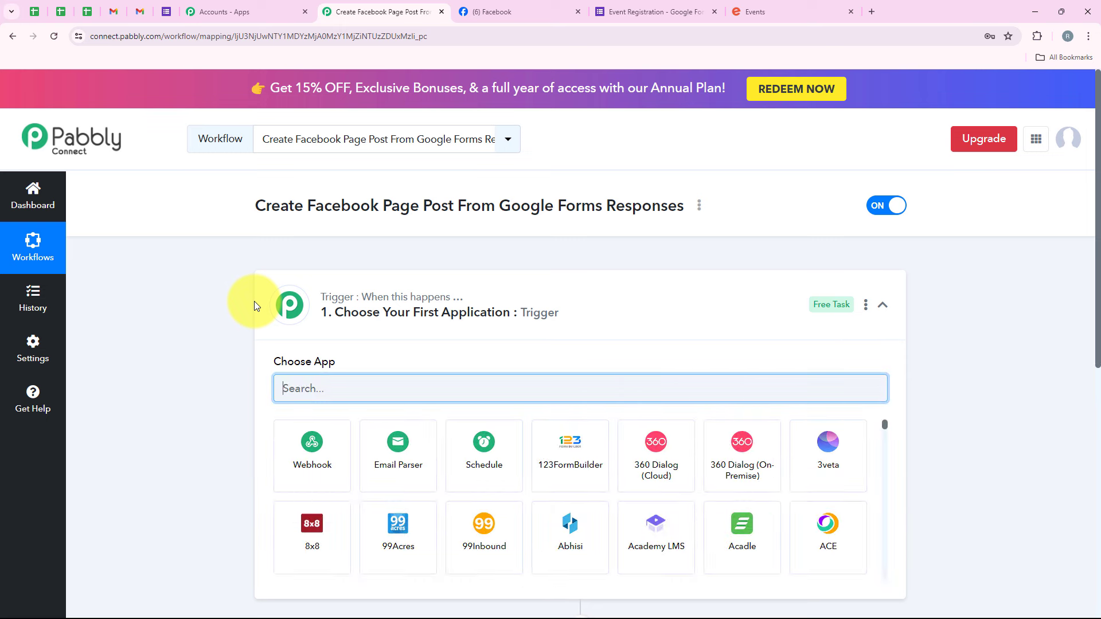
Set the workflow's trigger application to Google Forms with New Response Received as the trigger event
left_click(602, 315)
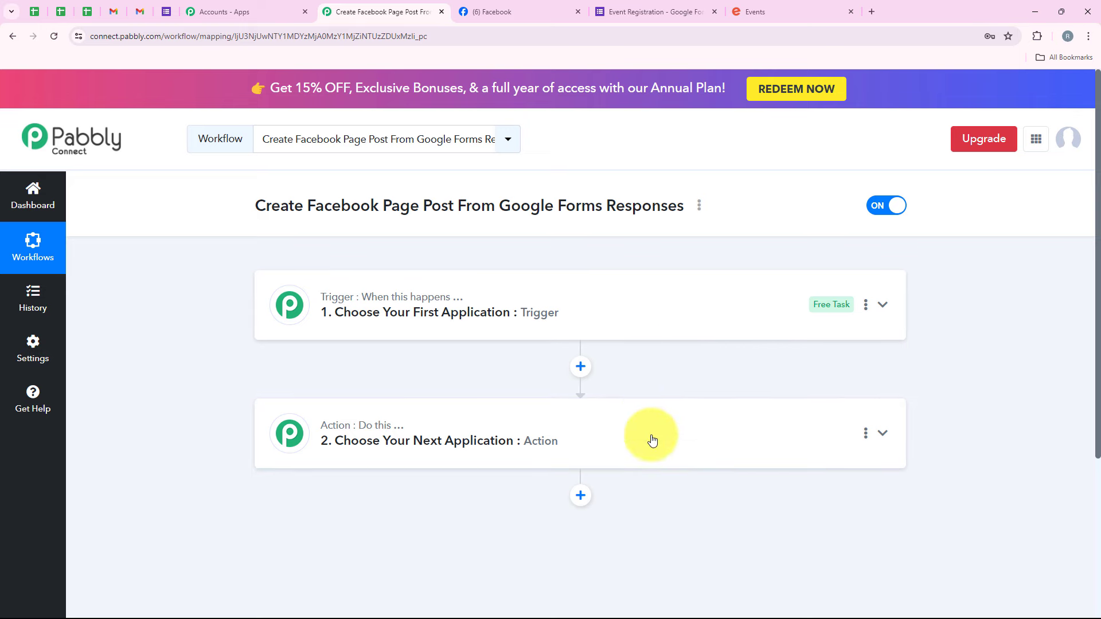
left_click(371, 302)
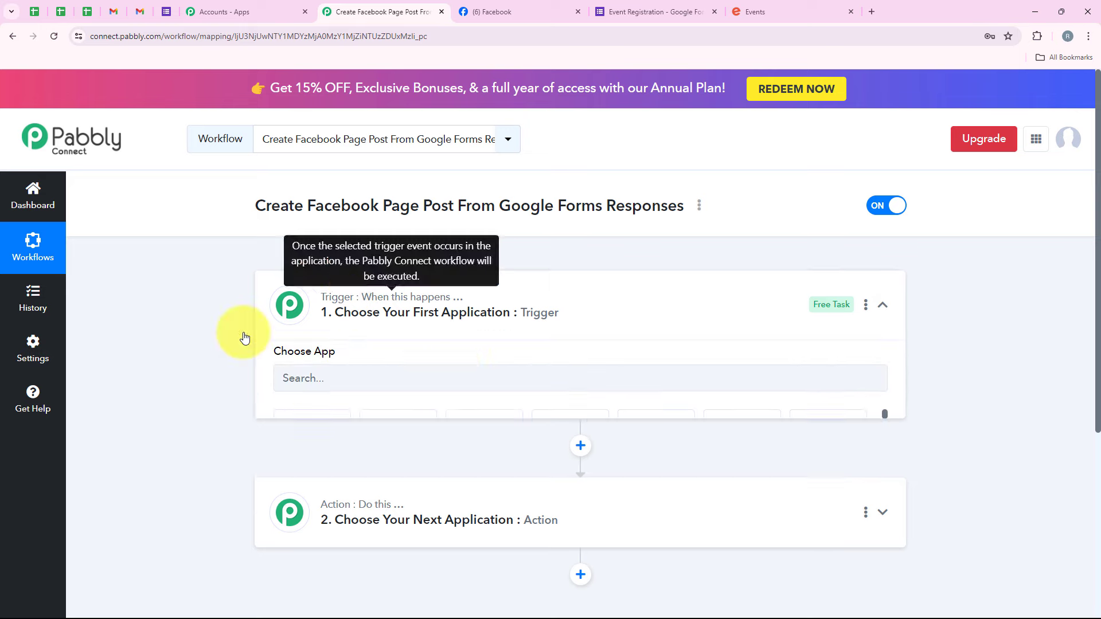
left_click(441, 379)
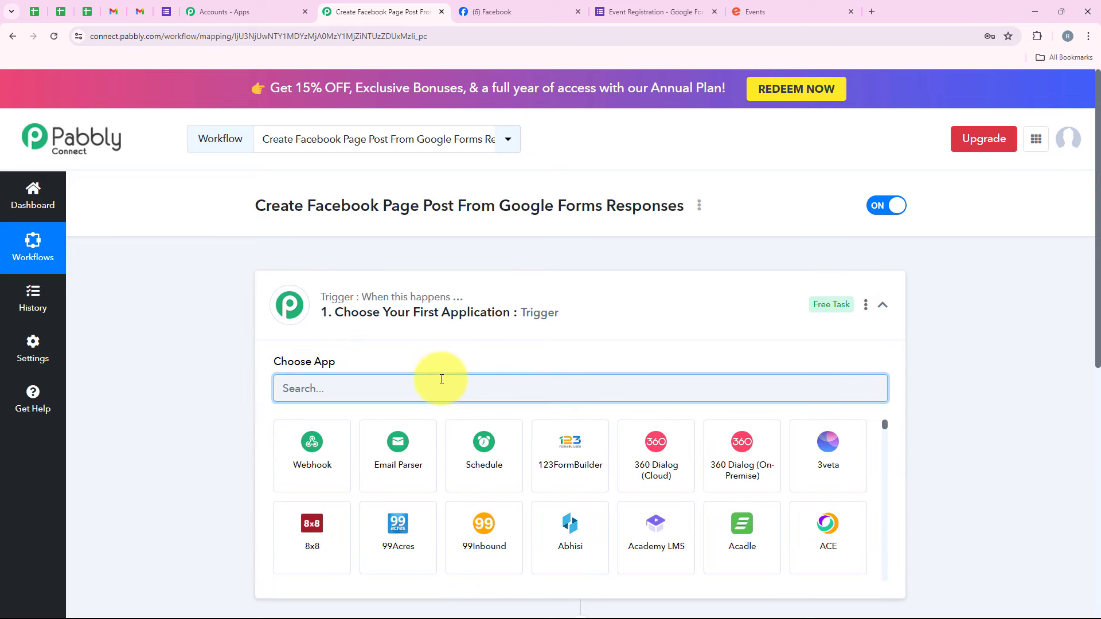
type("Goo")
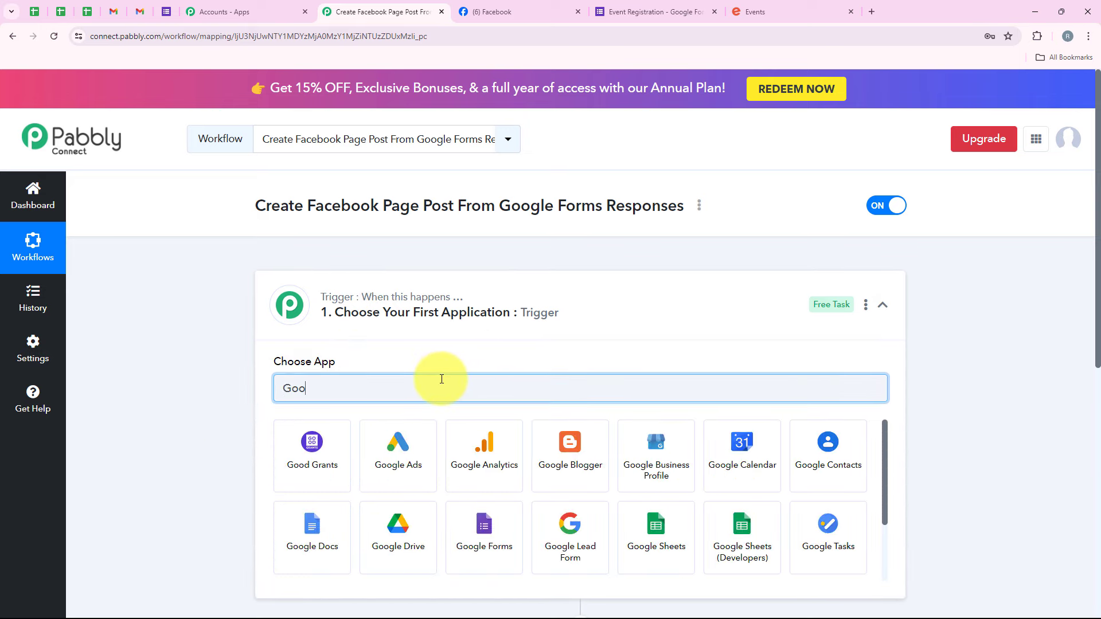
type("gle")
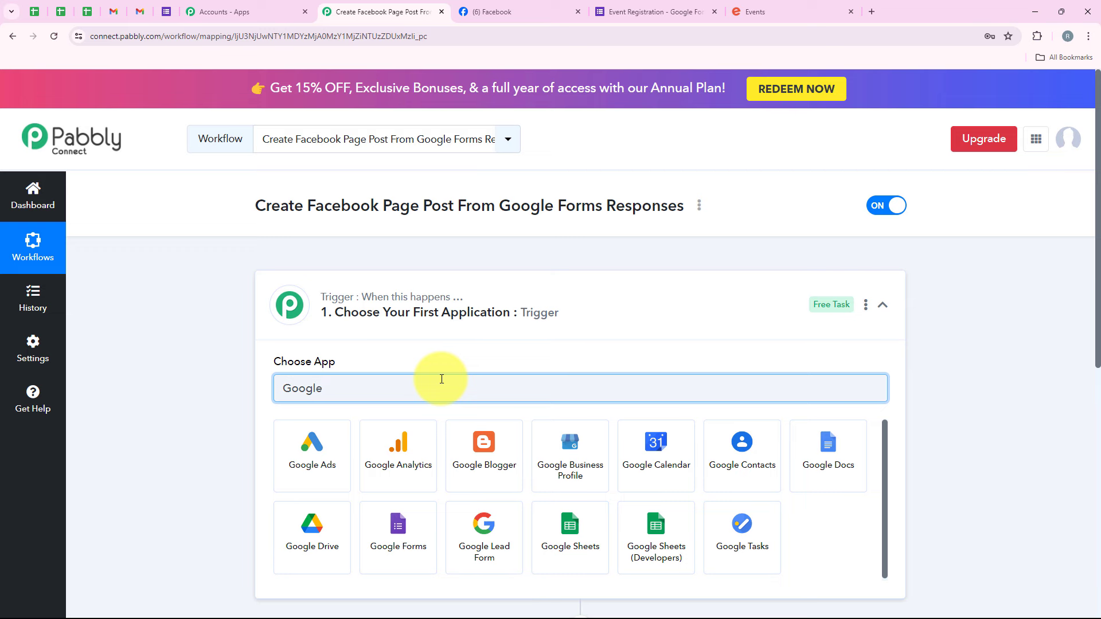
type(" Forms")
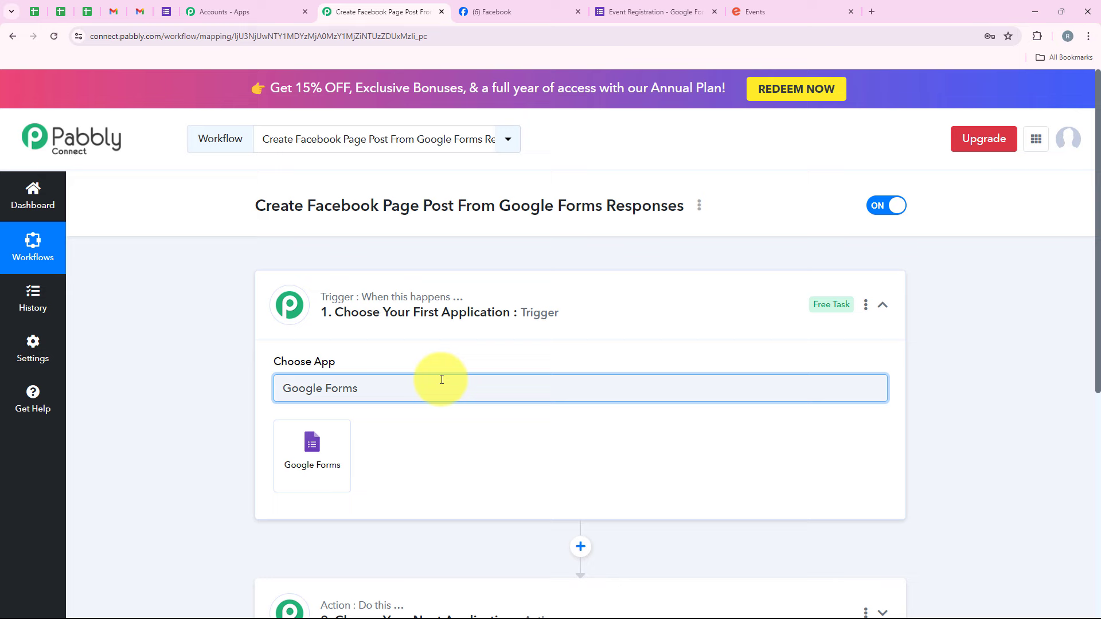
left_click(330, 446)
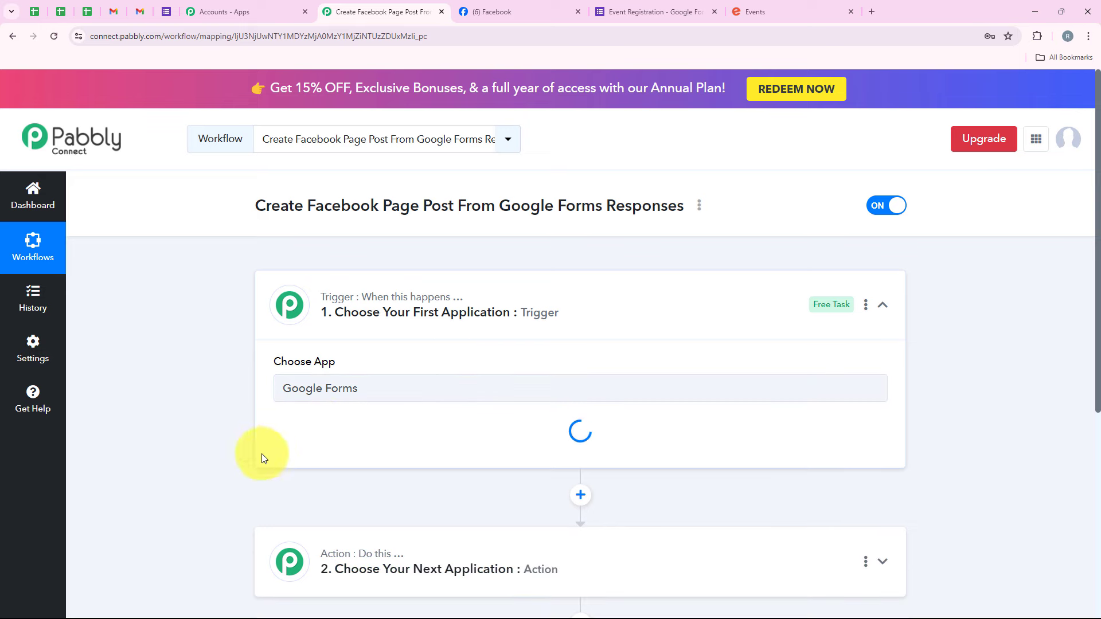
left_click(366, 450)
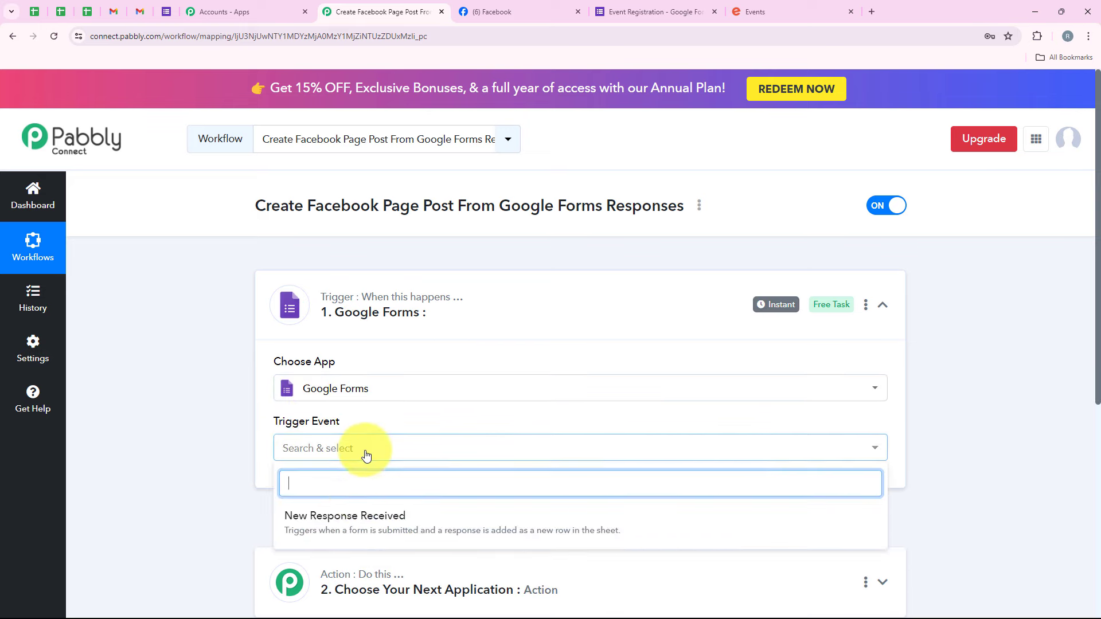
left_click(358, 518)
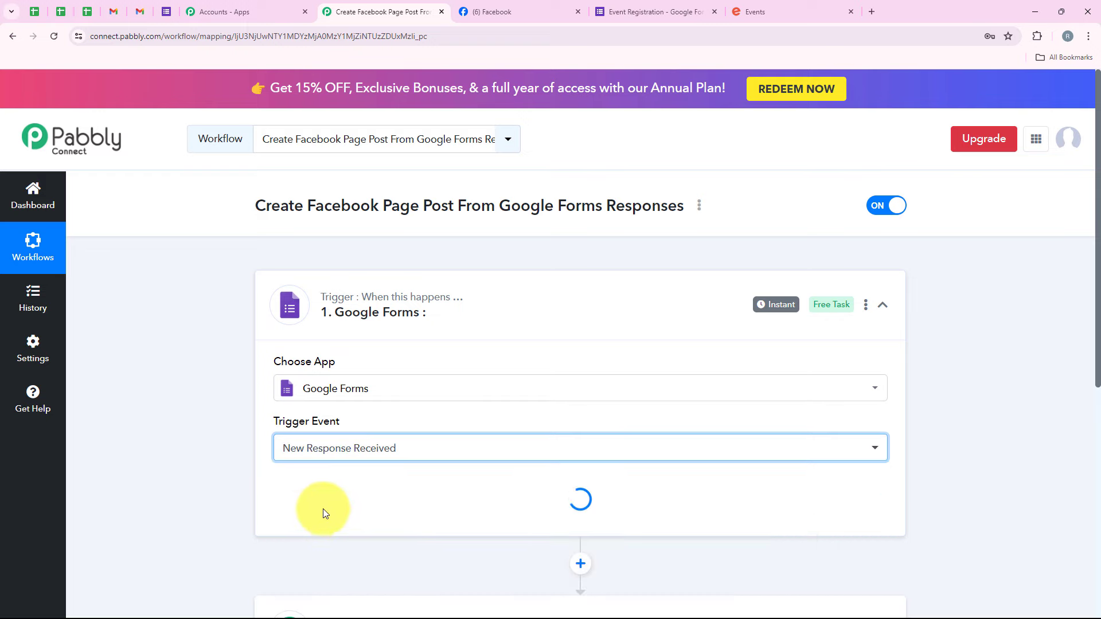
Copy the Google Forms trigger's webhook URL and read the note about making a test submission
scroll(841, 383, "down", 3)
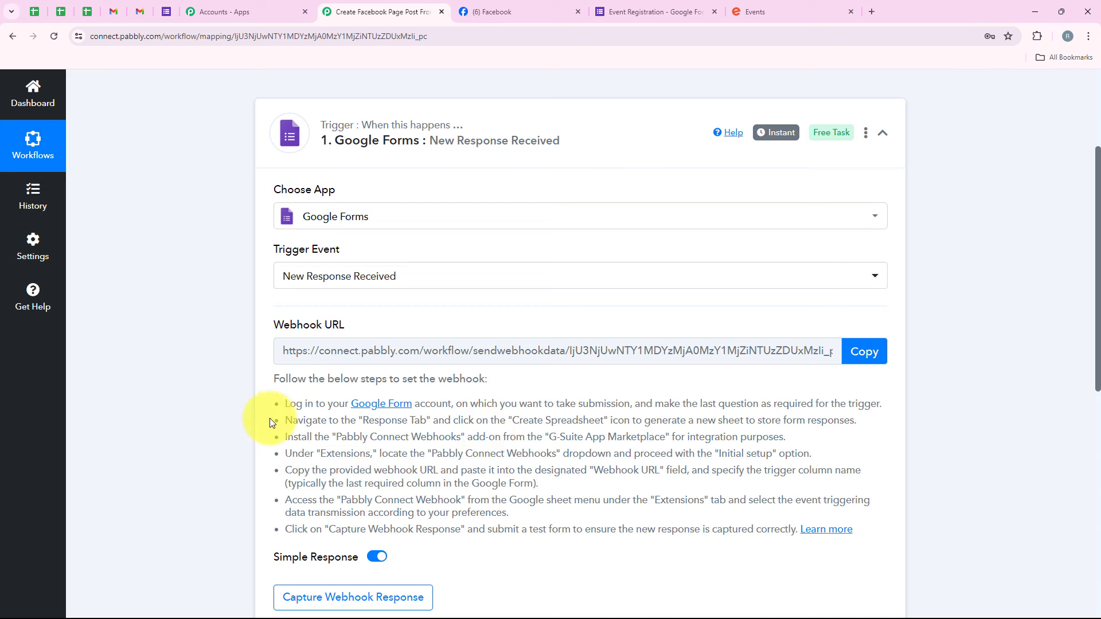
left_click(877, 356)
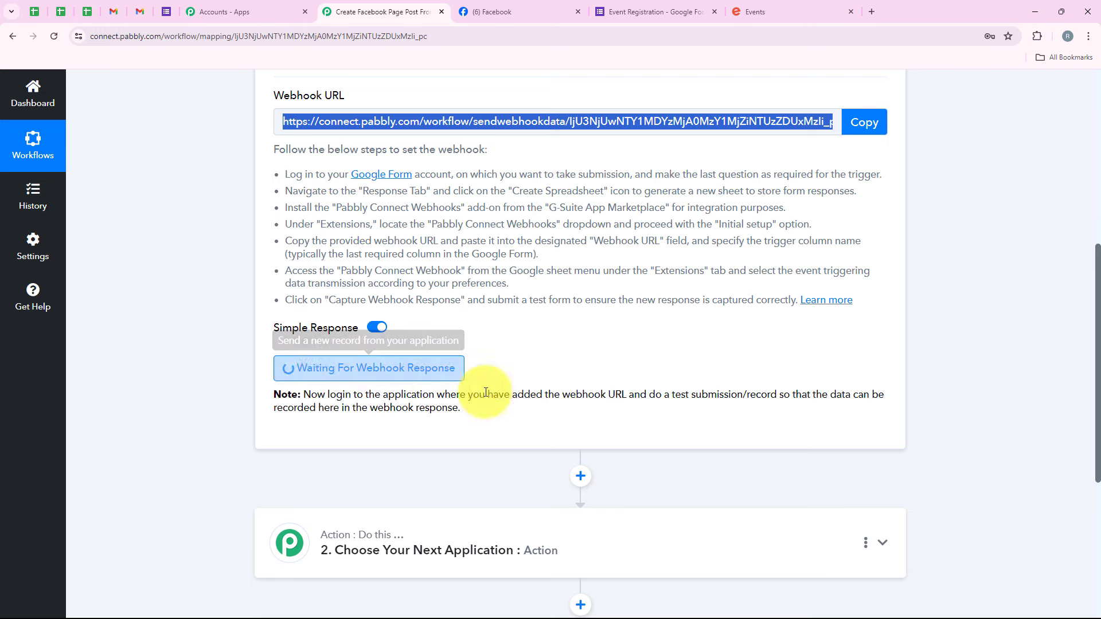
left_click_drag(648, 396, 777, 395)
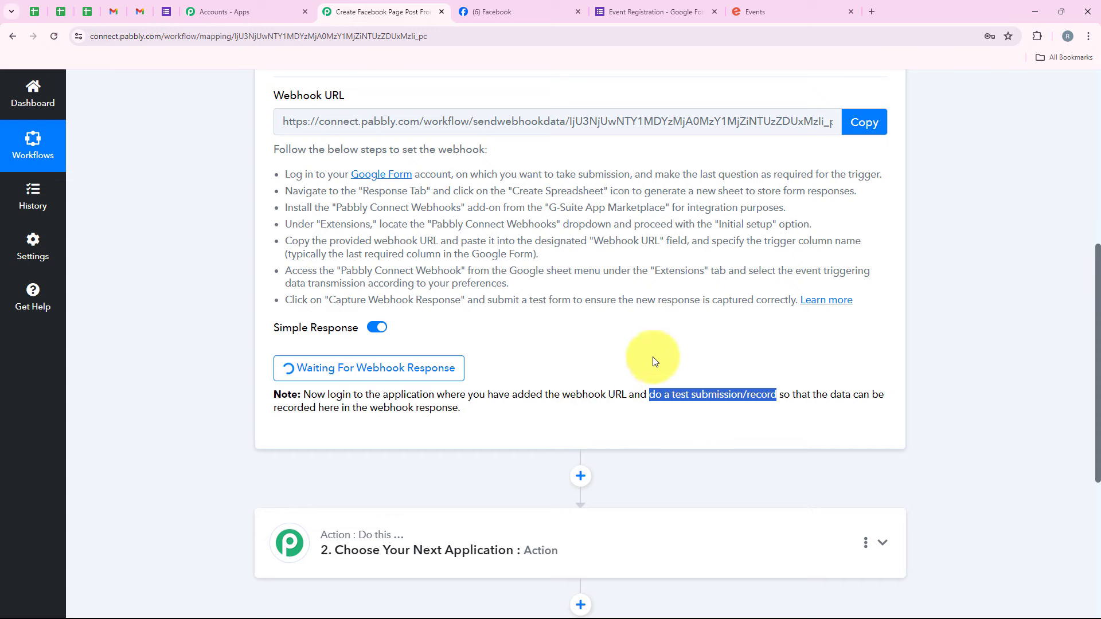
scroll(601, 394, "up", 4)
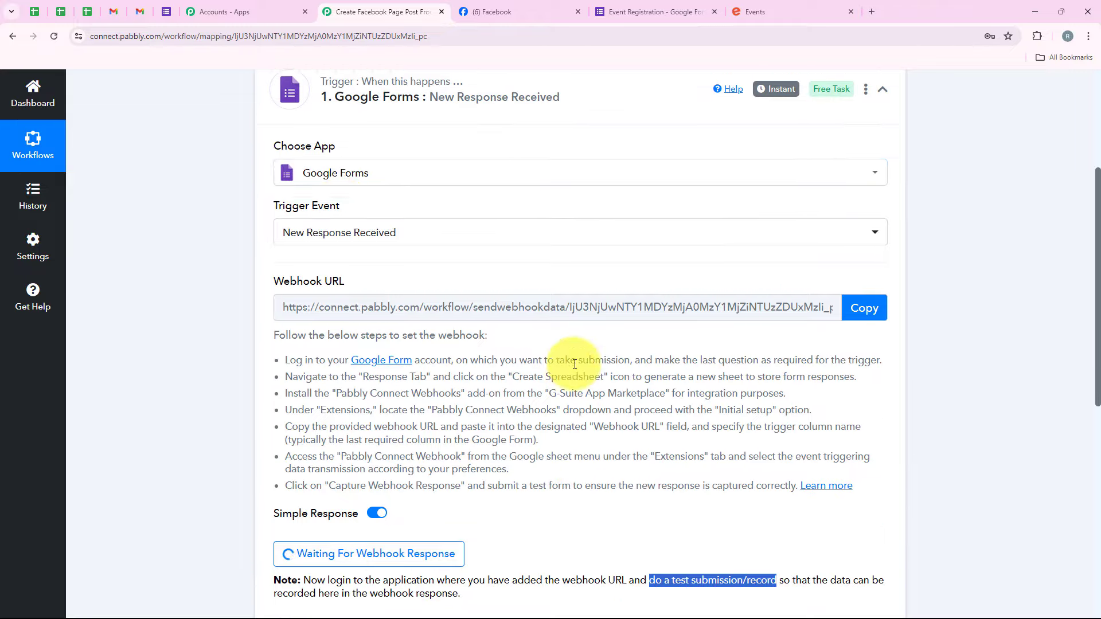
scroll(555, 426, "up", 3)
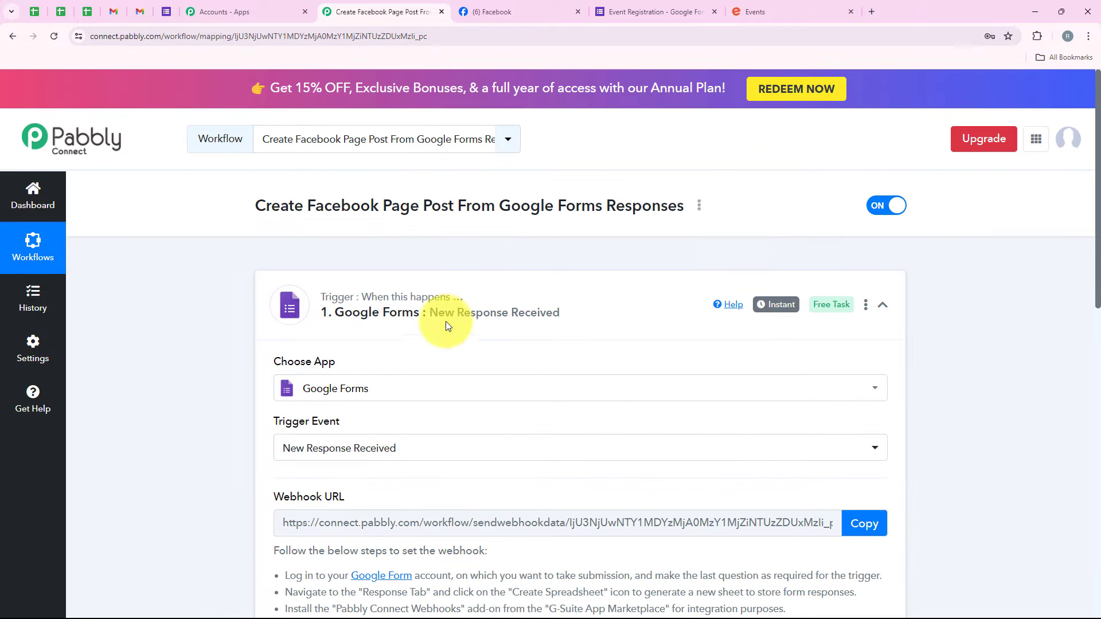
Switch to the Event Registration form in Google Forms and review its questions and its responses page
left_click(625, 12)
left_click(488, 133)
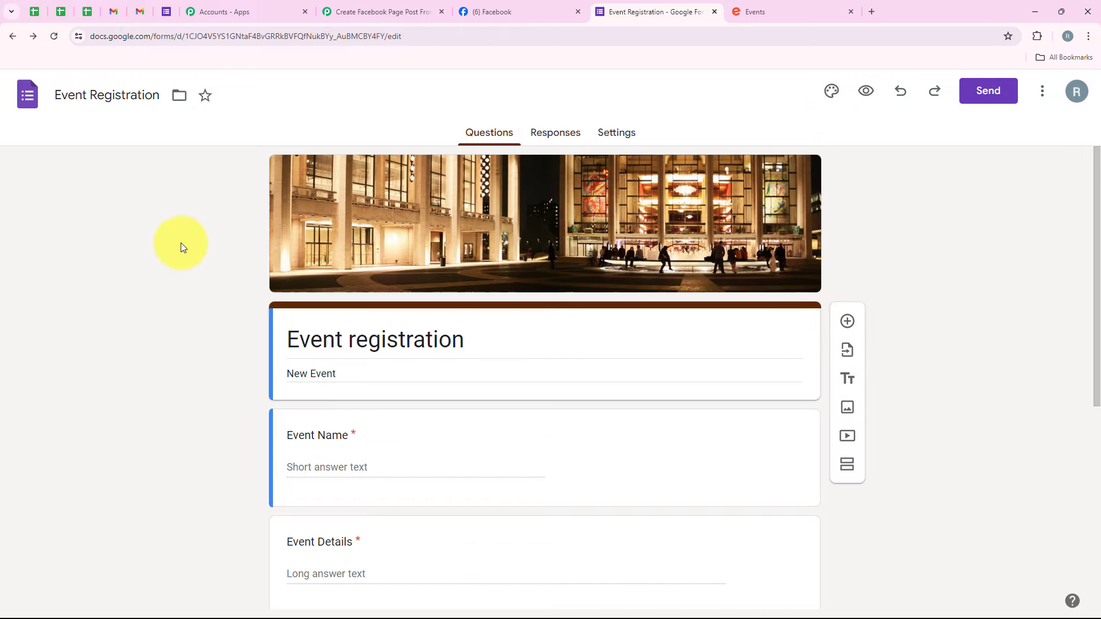
scroll(172, 355, "down", 3)
scroll(174, 356, "up", 3)
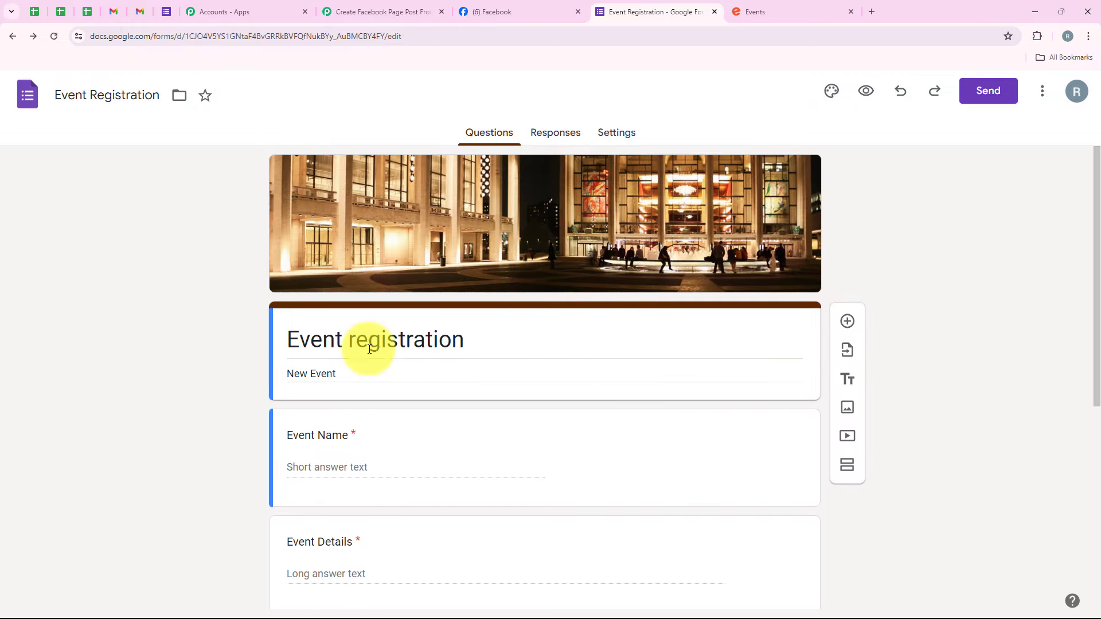
left_click(473, 343)
left_click(215, 391)
scroll(215, 410, "down", 4)
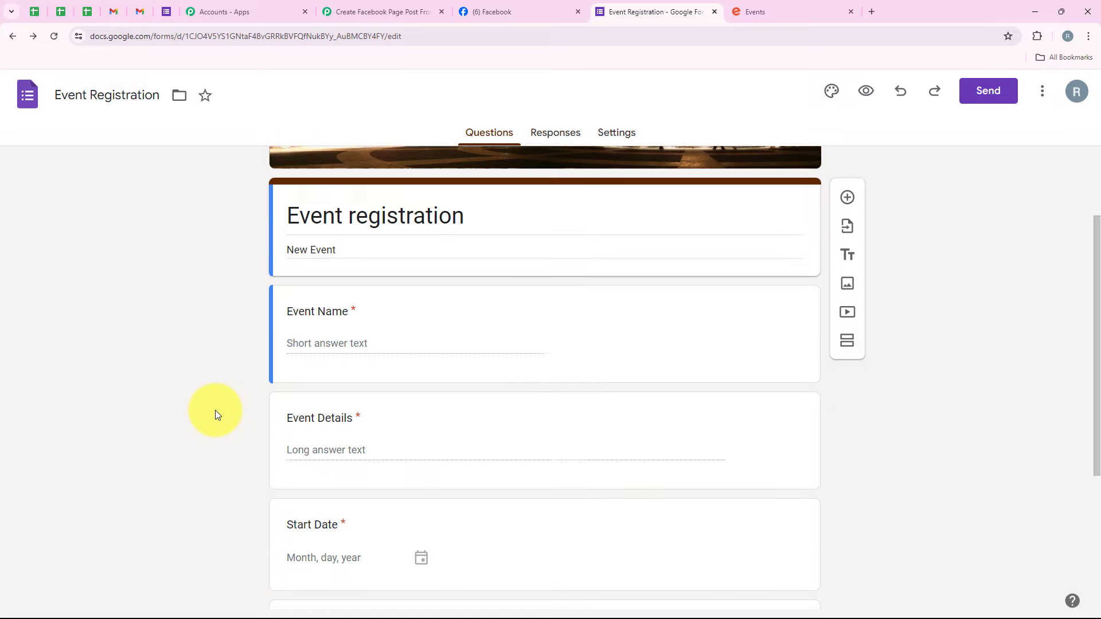
scroll(215, 410, "down", 2)
scroll(216, 411, "up", 6)
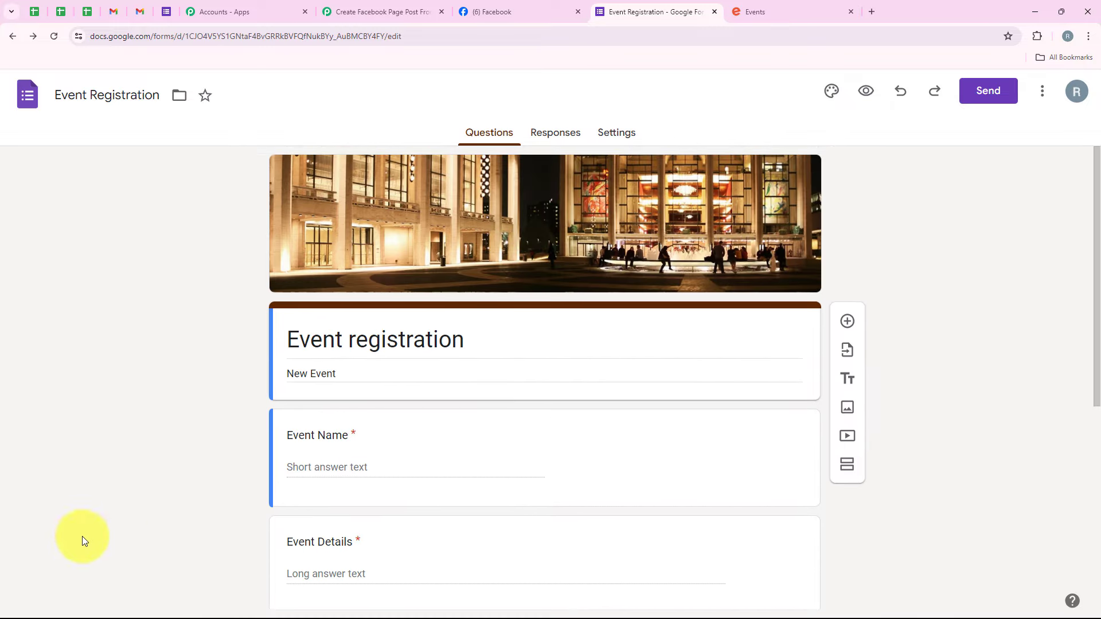
left_click(569, 131)
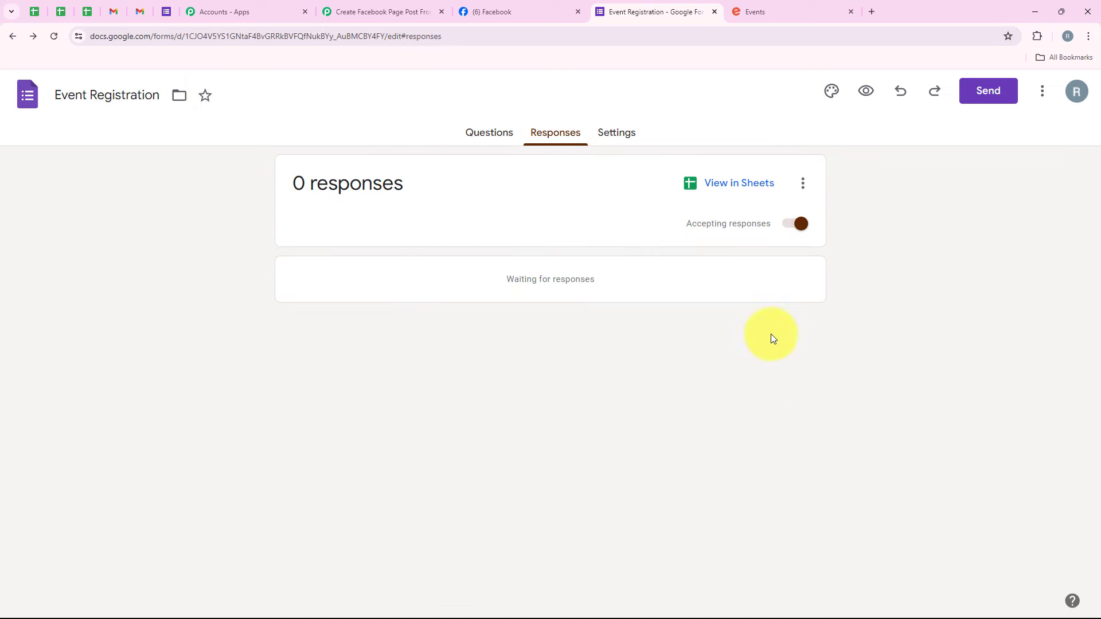
left_click(493, 136)
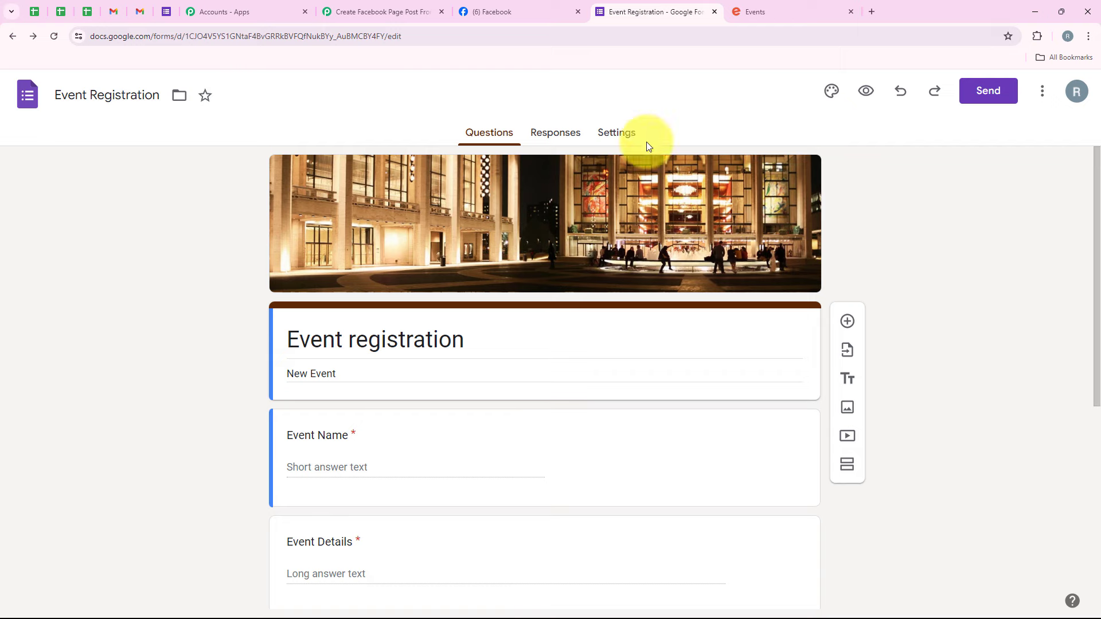
Open the Event Registration form's preview and answer Event Name with "Know about Automation and Integration"
left_click(867, 90)
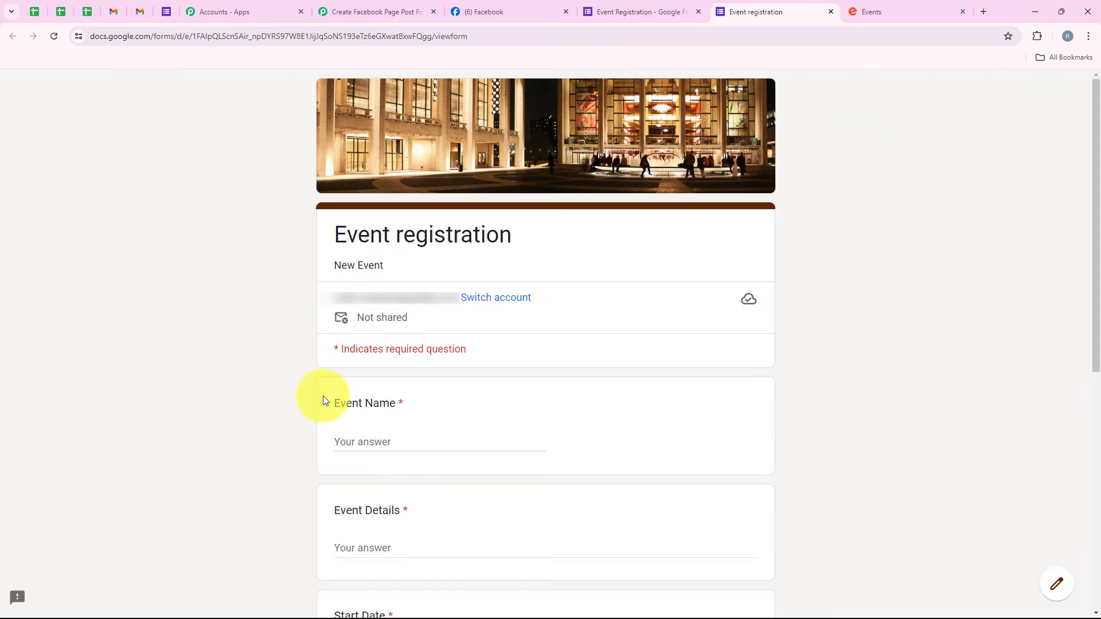
left_click_drag(322, 397, 408, 442)
left_click(413, 446)
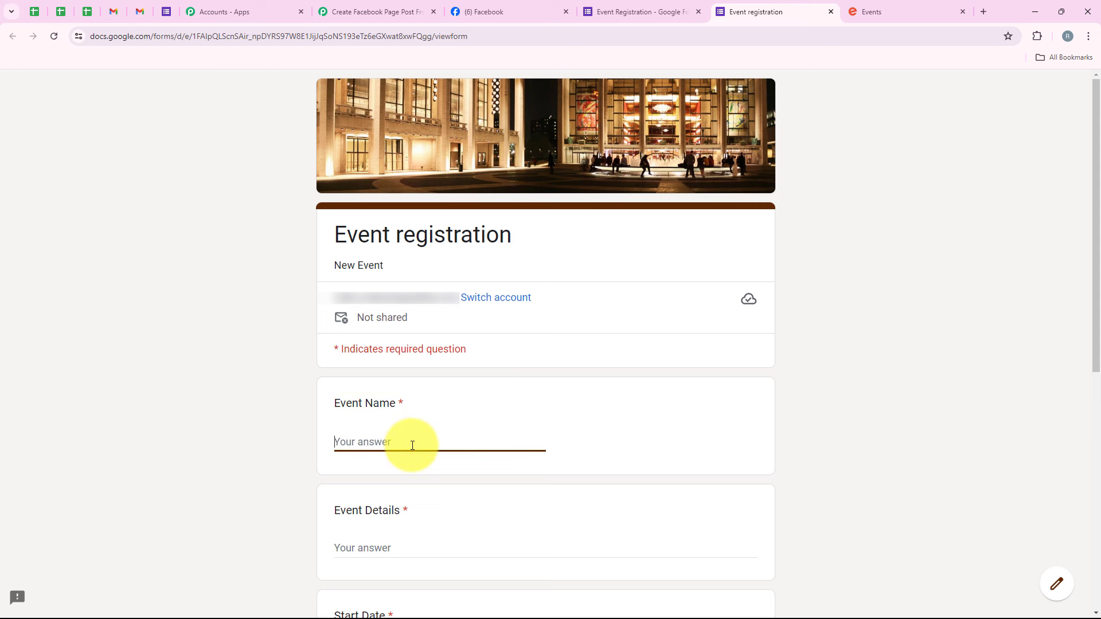
type("Know")
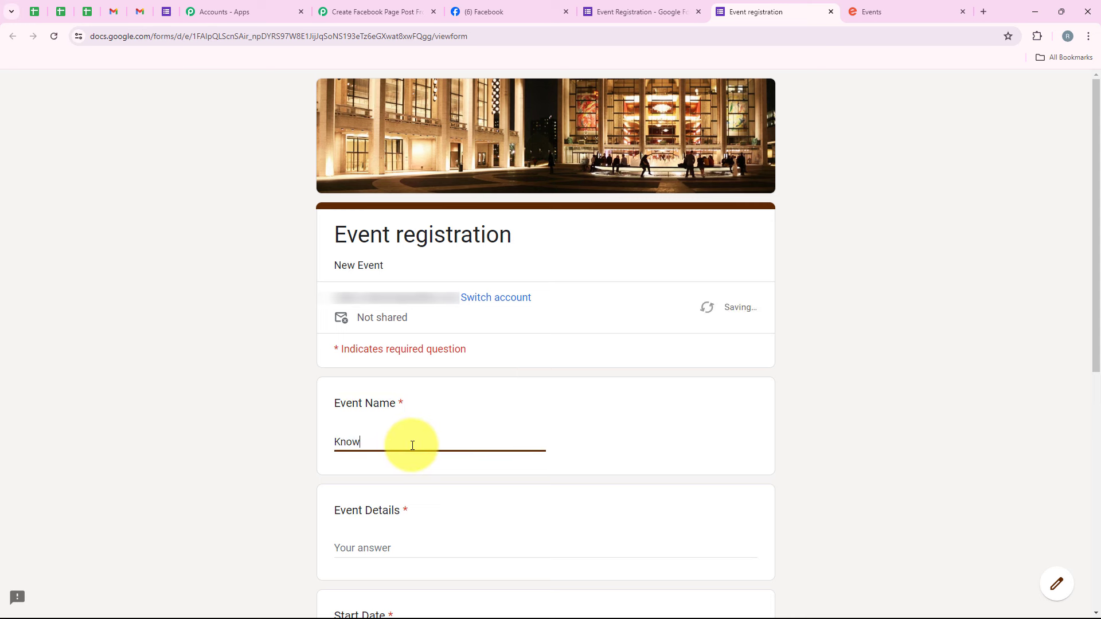
type(" about Automation and Integration")
Fill Event Details with the five-point event description, from "~Know About Automation & Integration" through "~Q&A & Networking"
left_click_drag(409, 511, 332, 517)
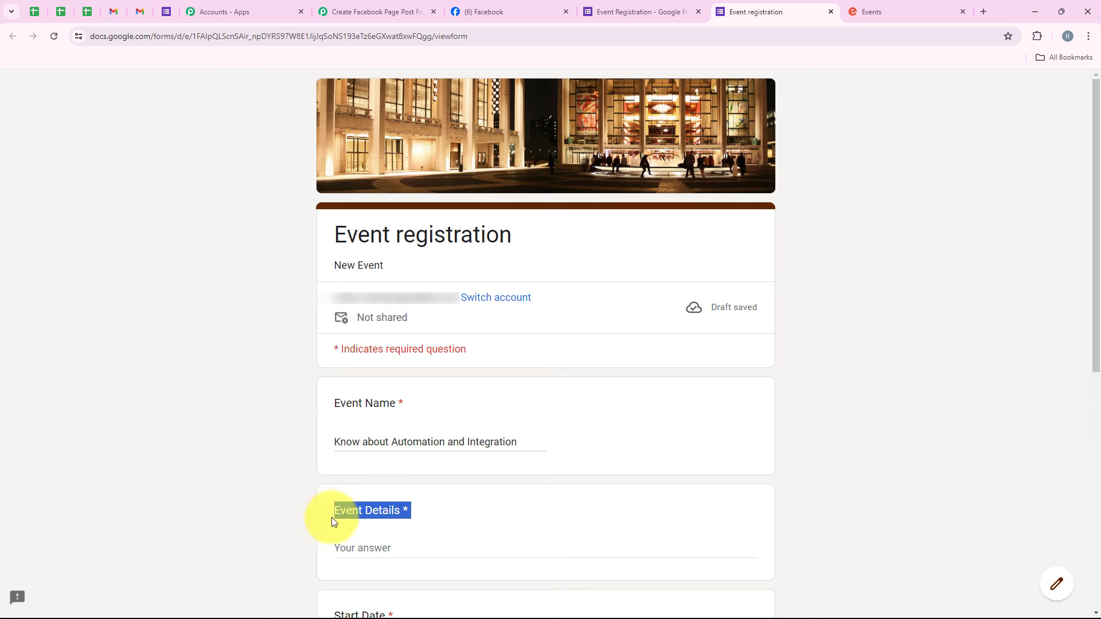
left_click(360, 553)
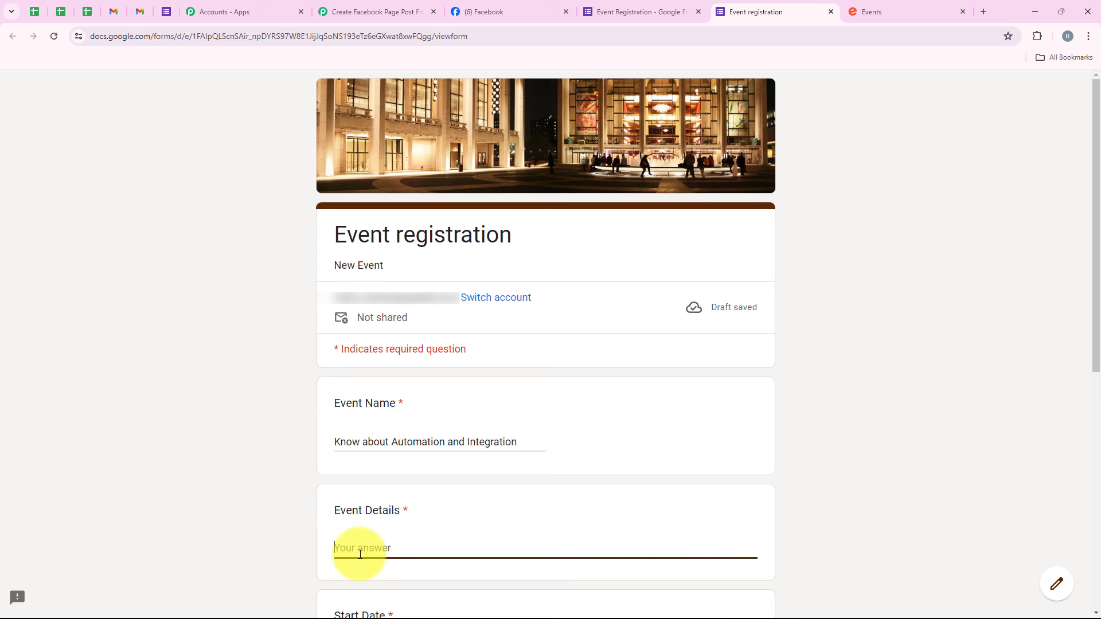
type("~Know About Automation & Integration: This event delves into how to streamline tasks and create a connected world. ~Effortless Efficiency: Discover automation tools that handle repetitive actions, saving you time and boosting productivity. ~Seamless Synergy: Learn how to integrate different systems and devices for a unified workflow, maximizing functionality. ~Real-World Examples: See automation and integration in action, gaining insights for your own work or personal life. ~Q&A & Networking: Ask questions, share experiences, and connect with fellow automation enthusiasts.")
Set both the Start Date and the End Date of the event to 30-06-2024
scroll(541, 263, "down", 5)
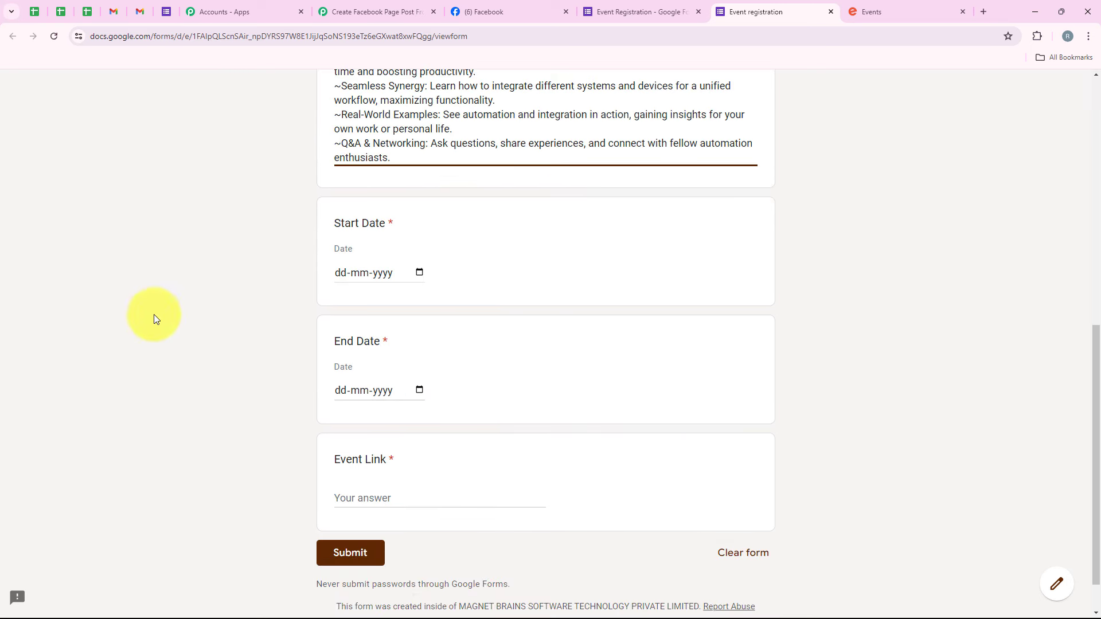
left_click(419, 273)
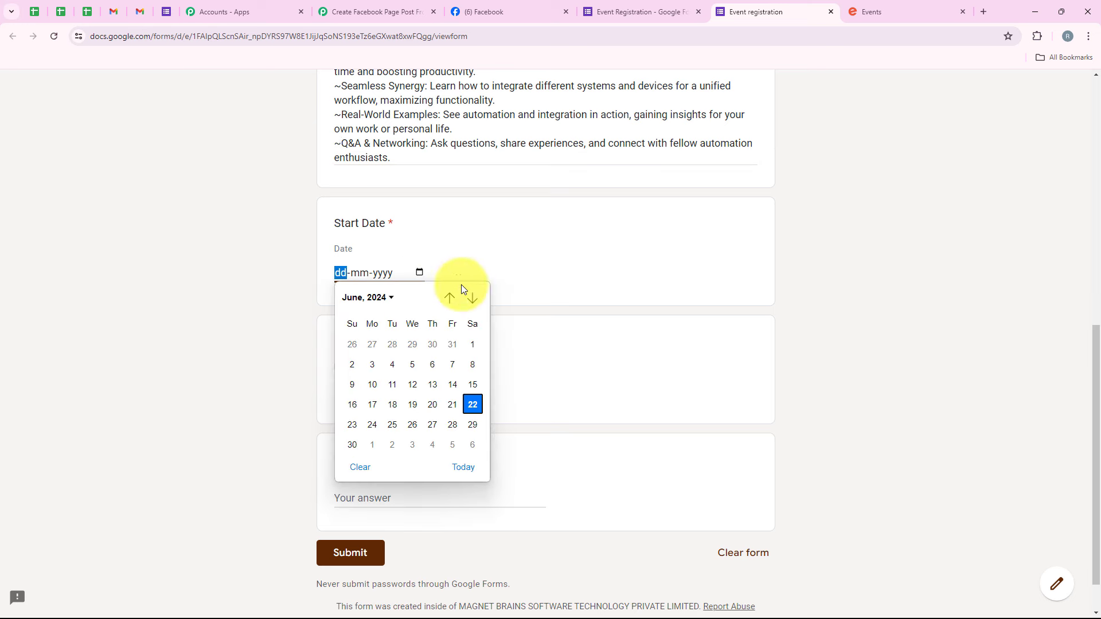
left_click(353, 444)
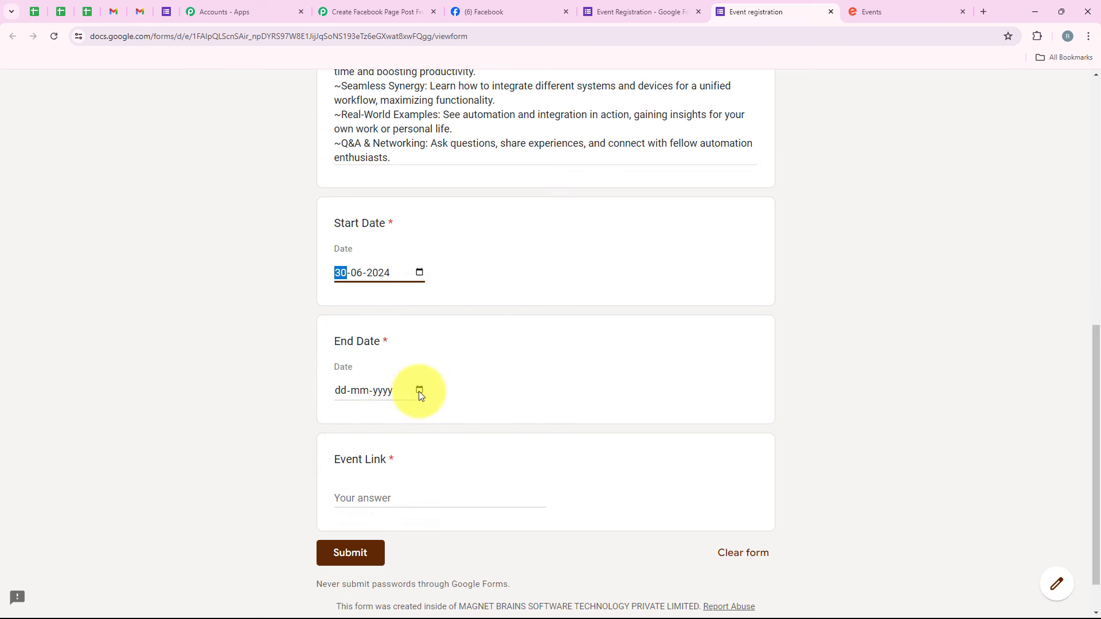
left_click(419, 390)
left_click(352, 563)
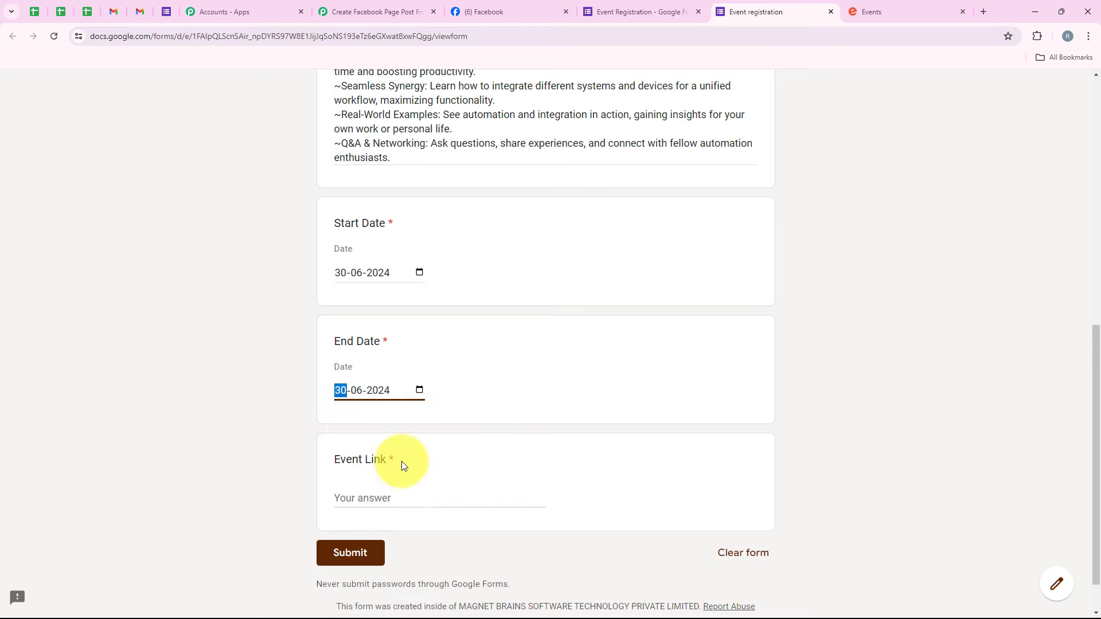
Switch to Eventbrite and copy the link of the June 30 Integration event for the form's Event Link question
scroll(411, 445, "down", 1)
left_click(418, 424)
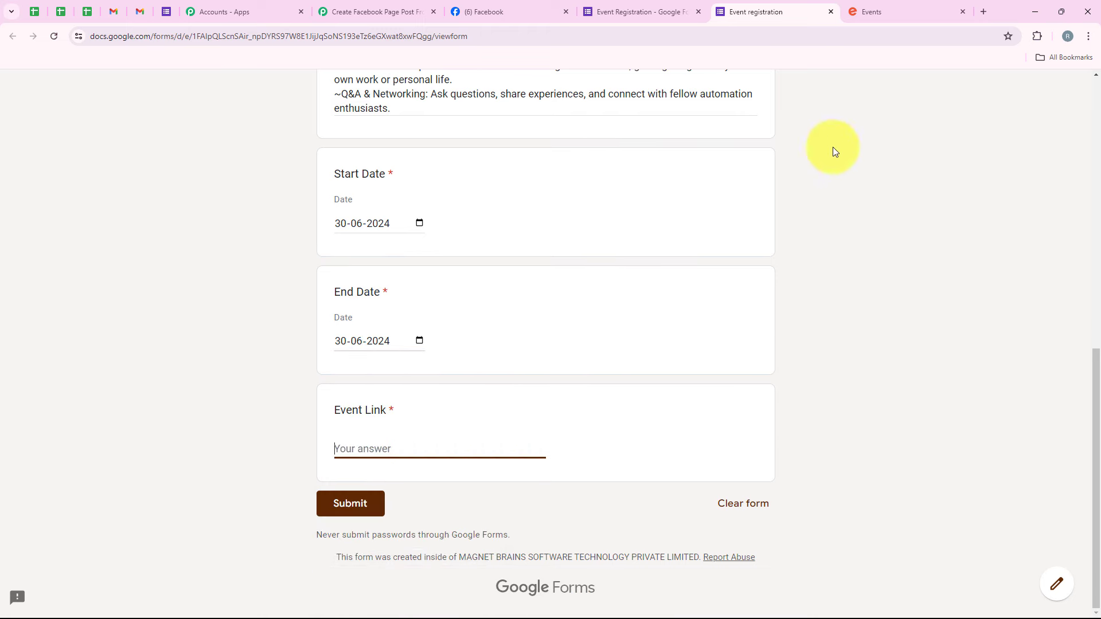
left_click(870, 10)
scroll(306, 465, "down", 2)
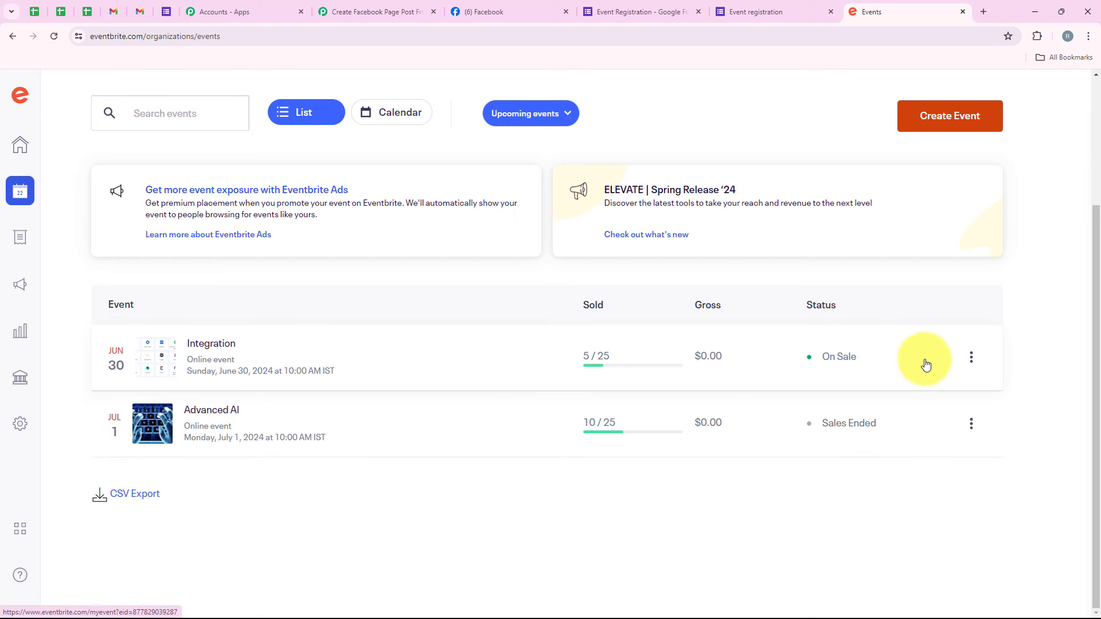
left_click(971, 358)
left_click(881, 486)
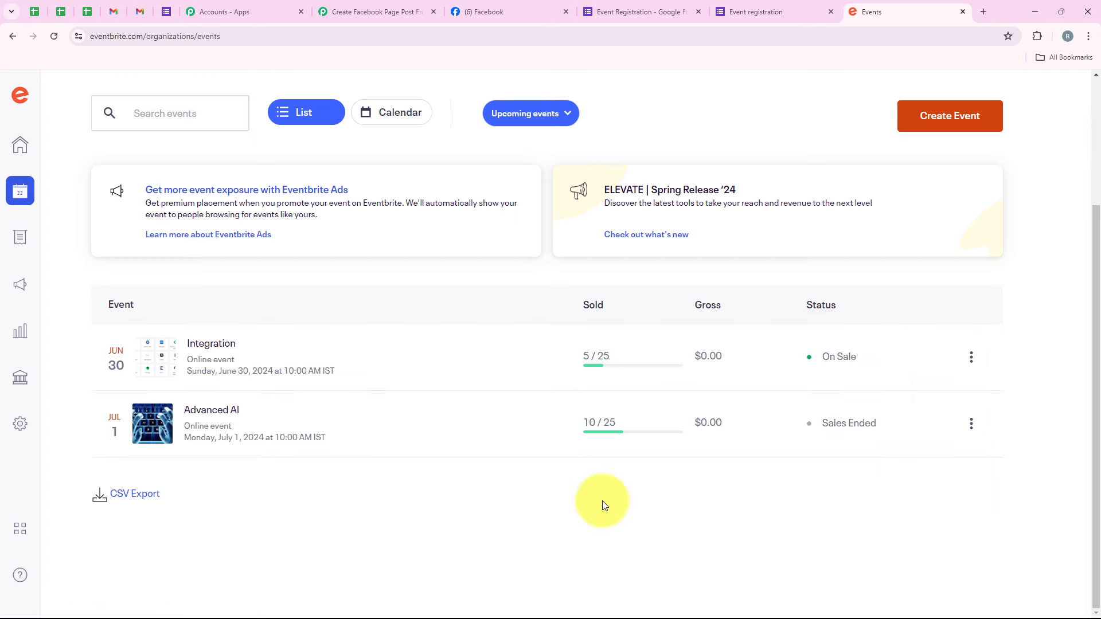
Paste the copied Eventbrite link as the Event Link answer in the registration form and submit the response
left_click(708, 9)
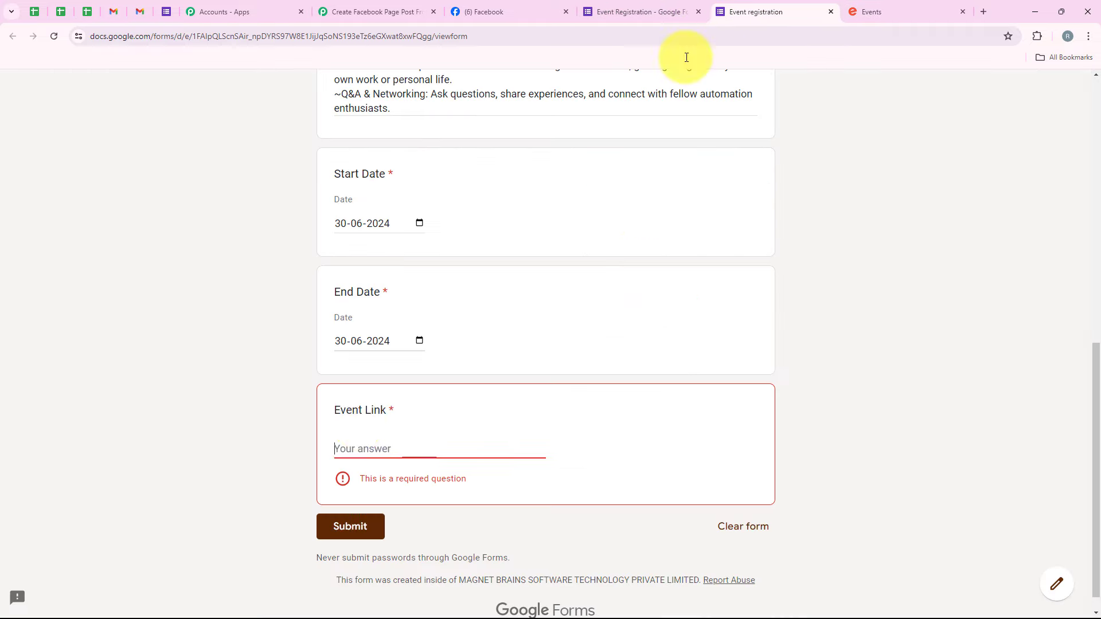
key("ctrl+v")
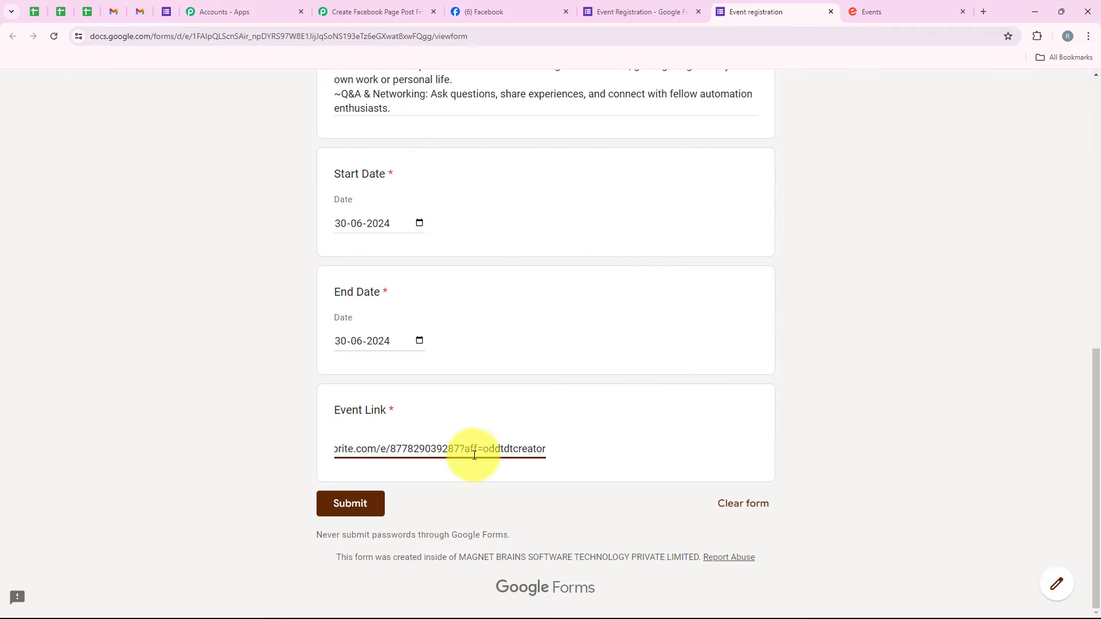
left_click_drag(545, 448, 147, 467)
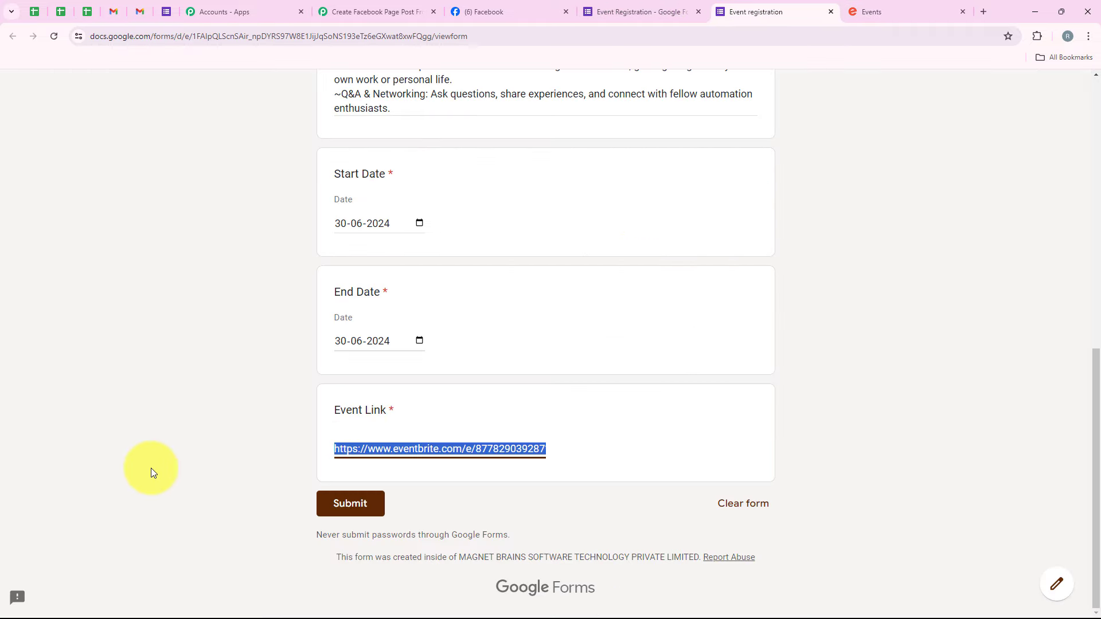
left_click(364, 503)
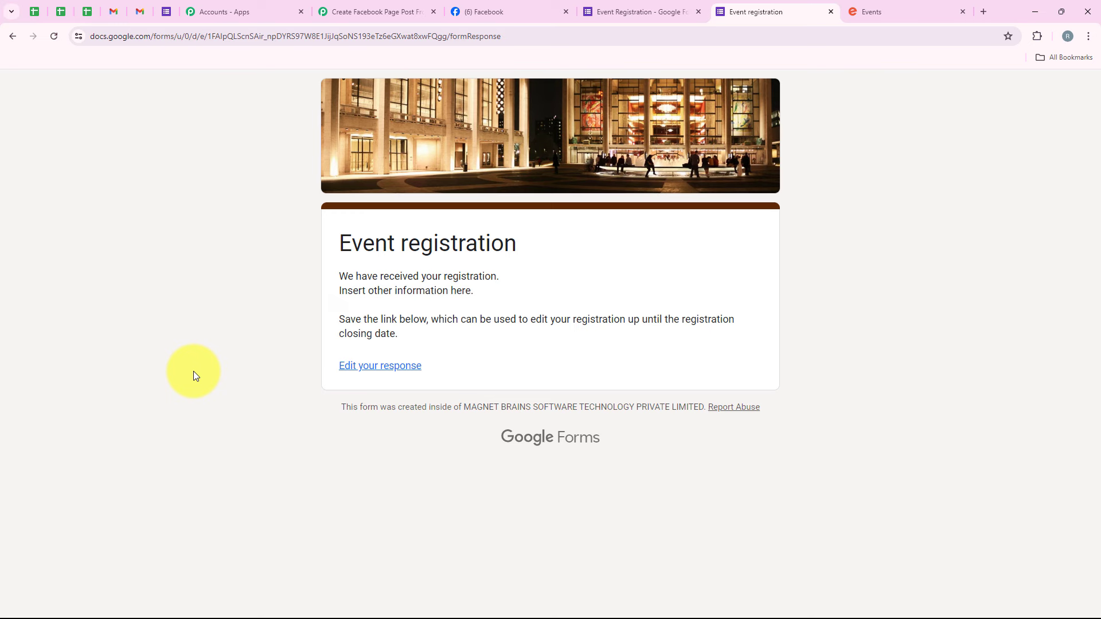
Return to the form editor and review the submitted answers in the response summary
left_click(611, 17)
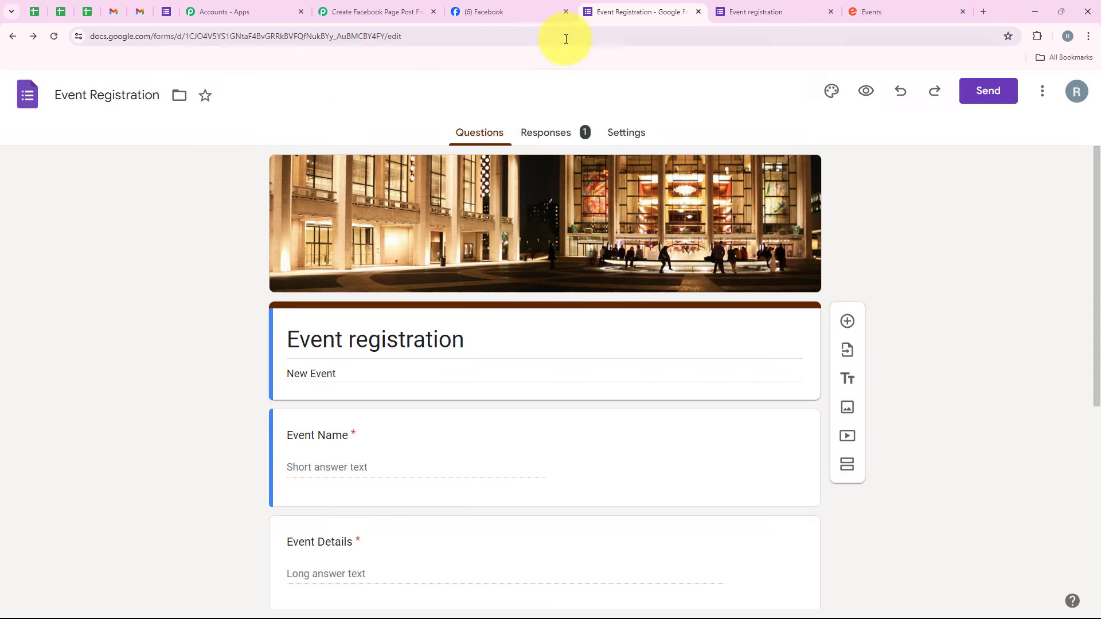
left_click(548, 136)
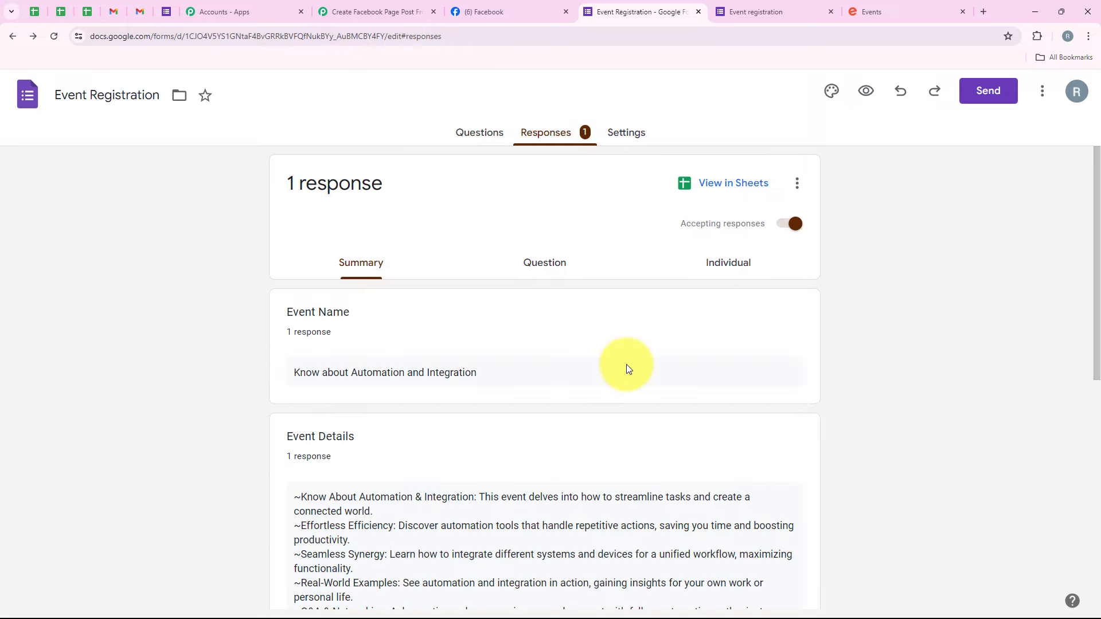
scroll(526, 445, "down", 4)
scroll(532, 422, "up", 4)
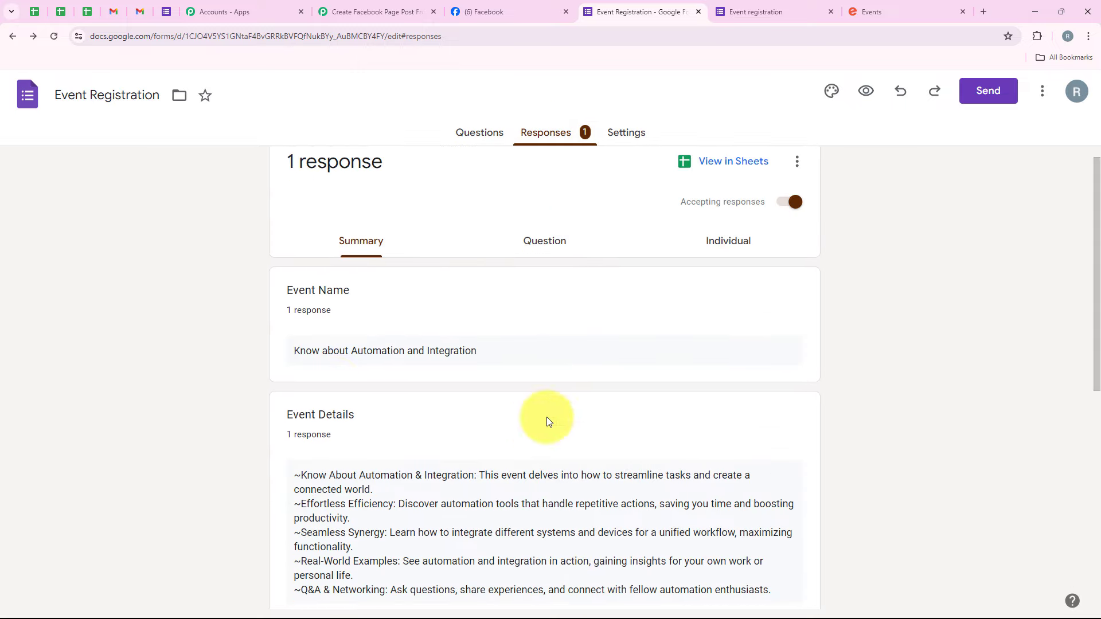
scroll(546, 422, "up", 1)
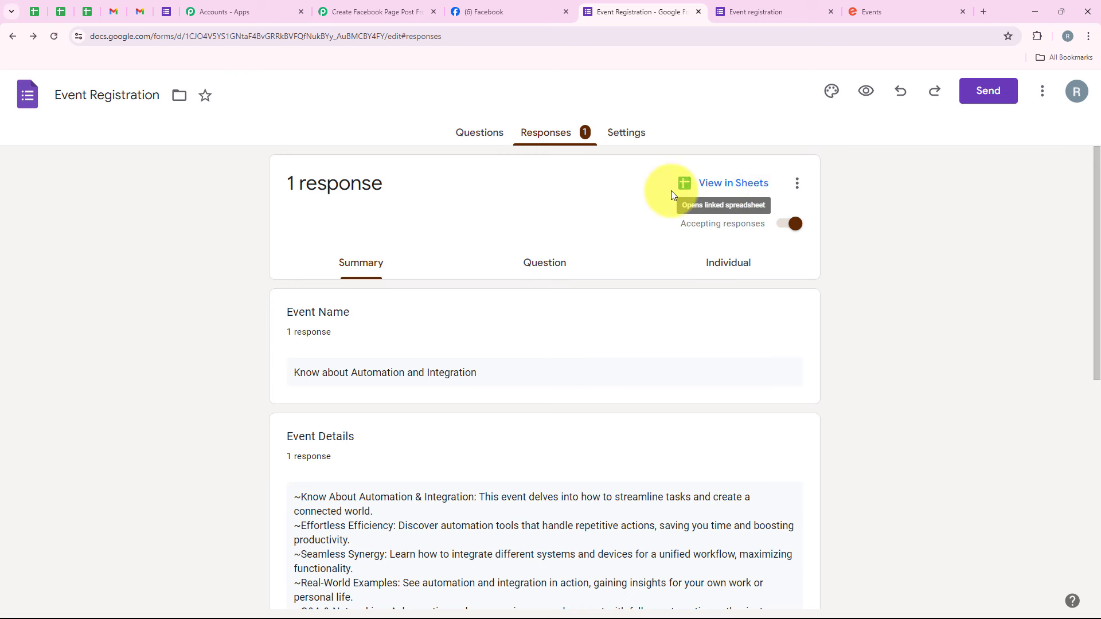
Open the form's linked response spreadsheet and check the submitted row against its column headings
left_click(745, 186)
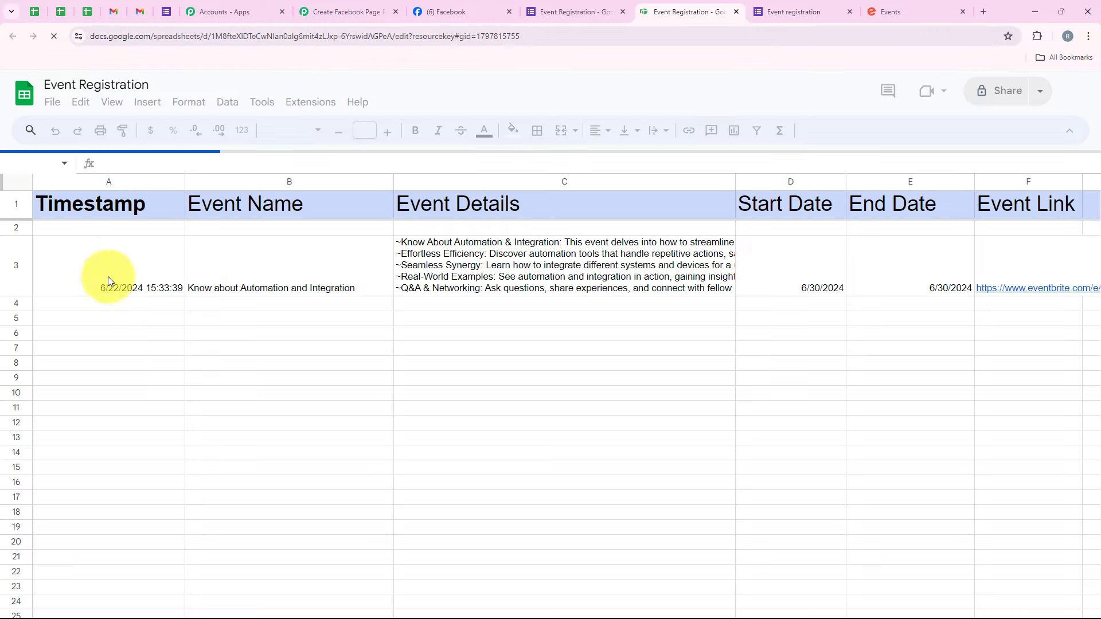
left_click(25, 248)
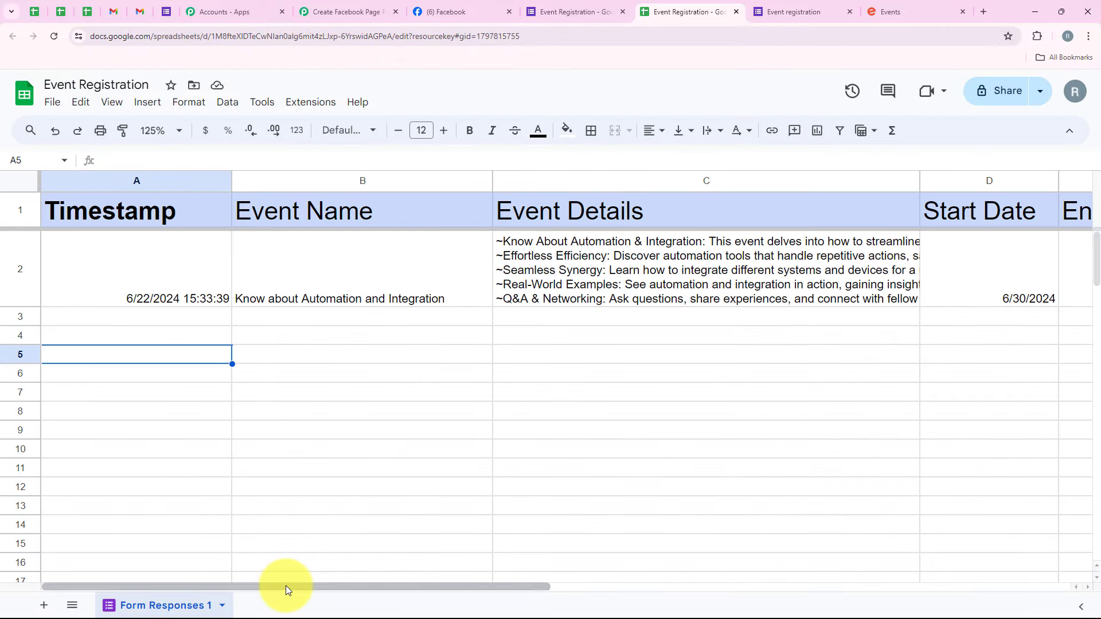
left_click_drag(289, 586, 597, 431)
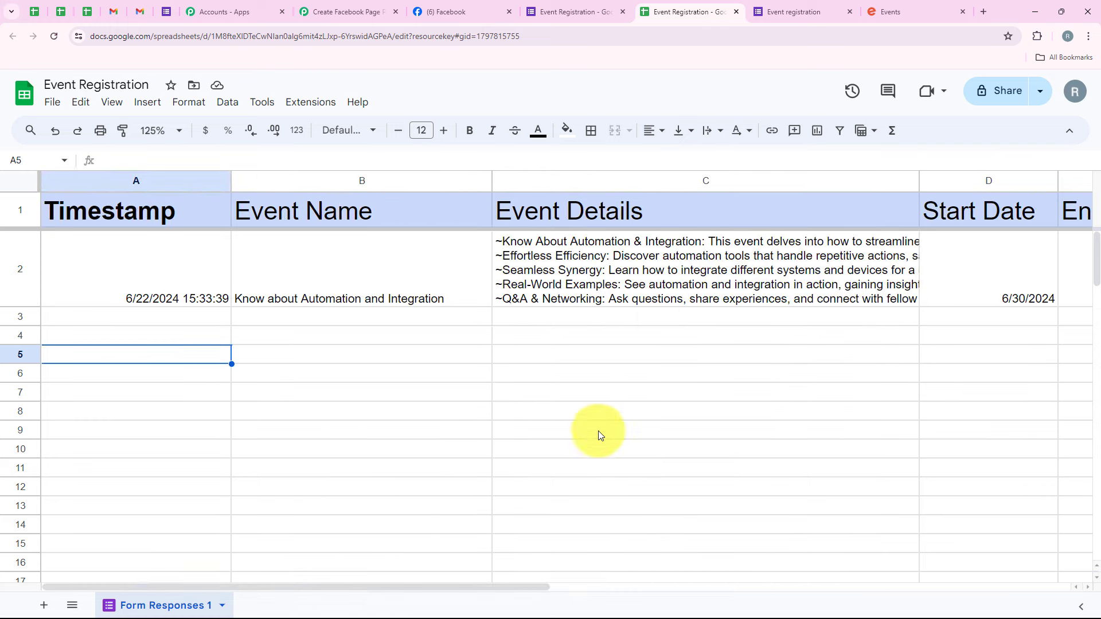
left_click_drag(536, 586, 859, 370)
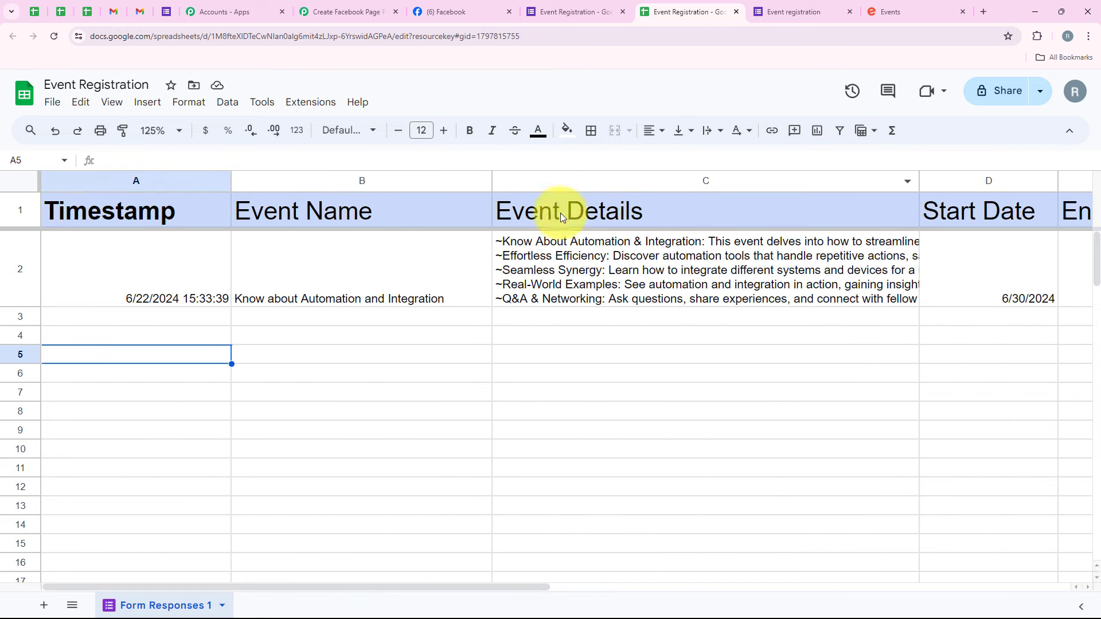
left_click_drag(192, 239, 847, 278)
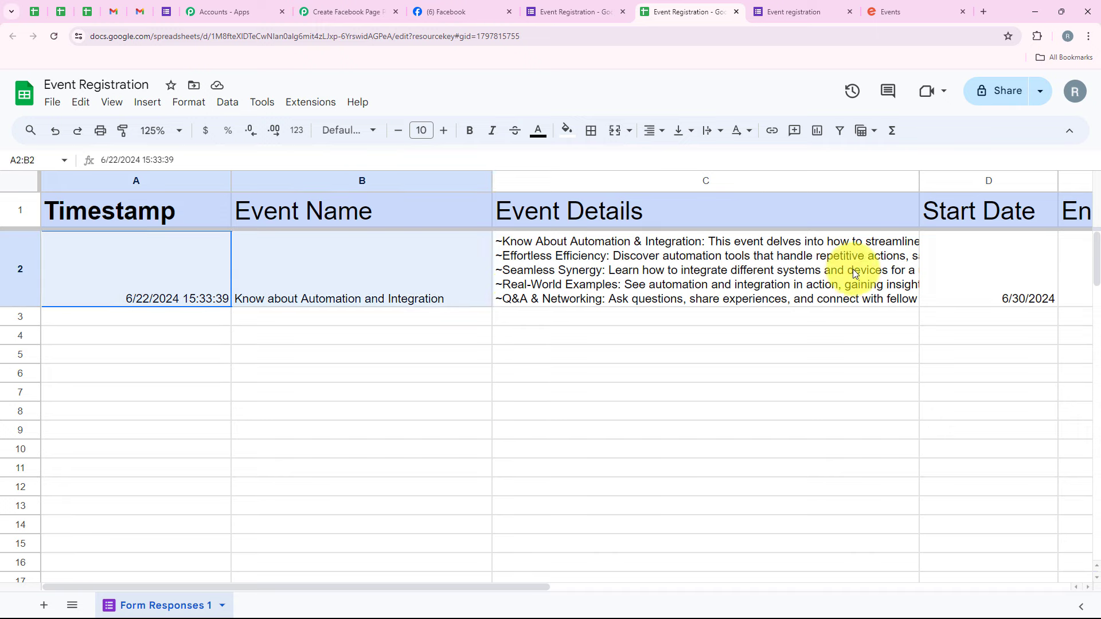
left_click(345, 289)
left_click(347, 333)
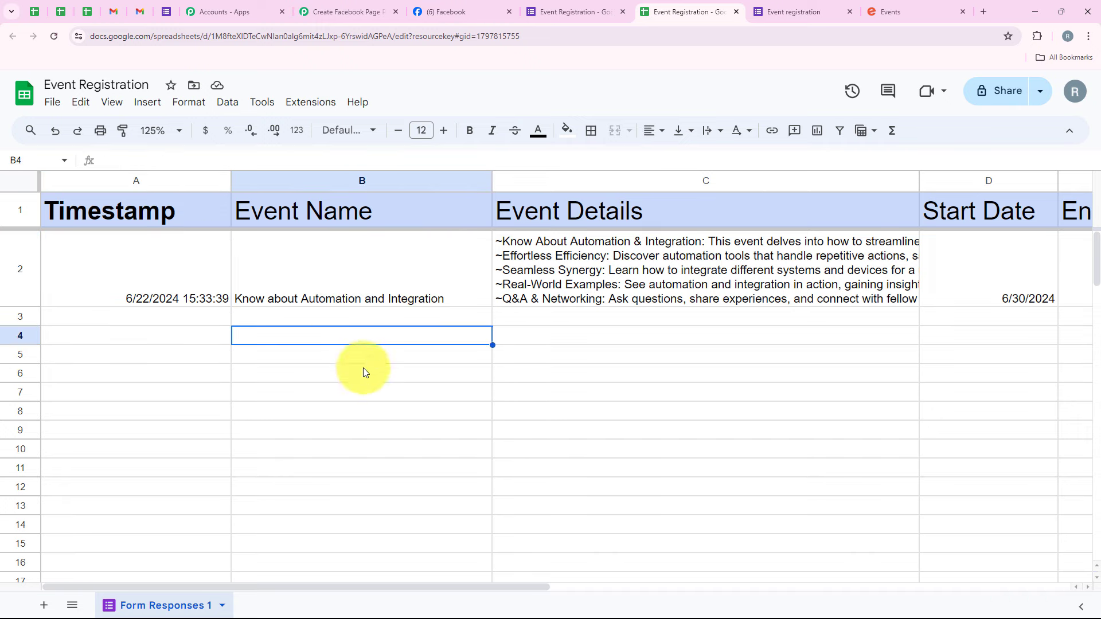
Find the Pabbly Connect Webhooks add-on in Google Workspace Marketplace, check its installation status, and close the marketplace
mouse_move(319, 135)
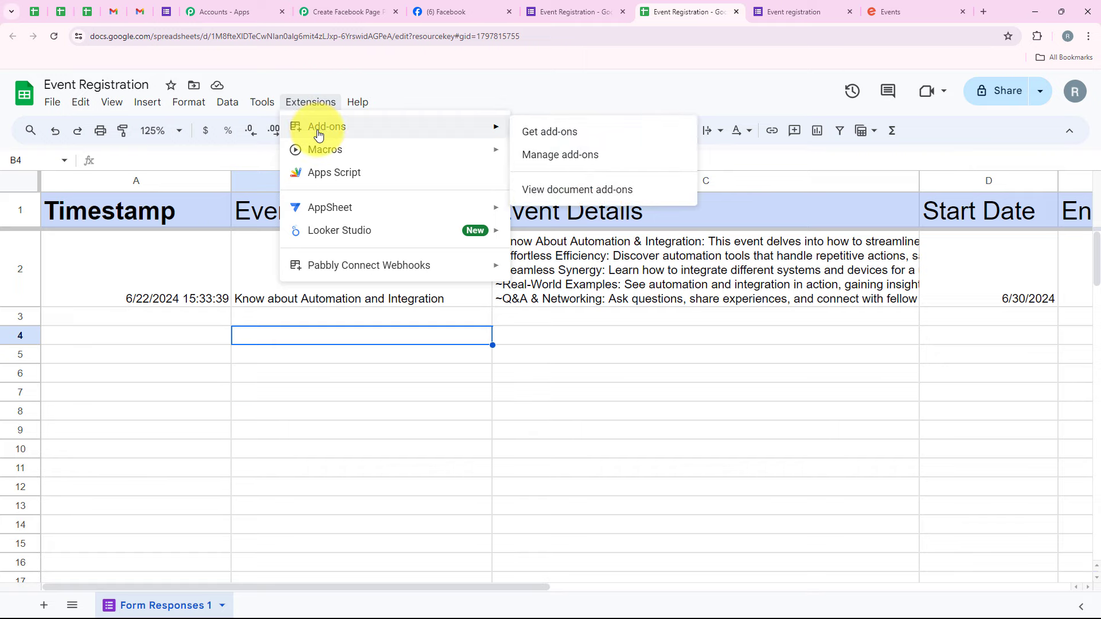
left_click(562, 139)
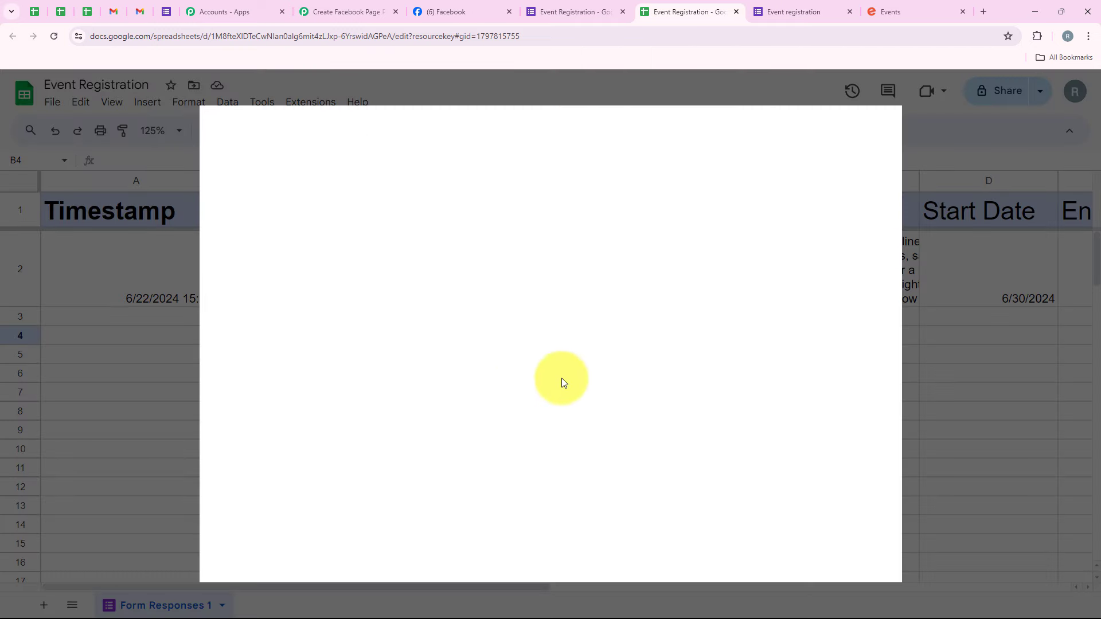
left_click(615, 122)
type("Pa")
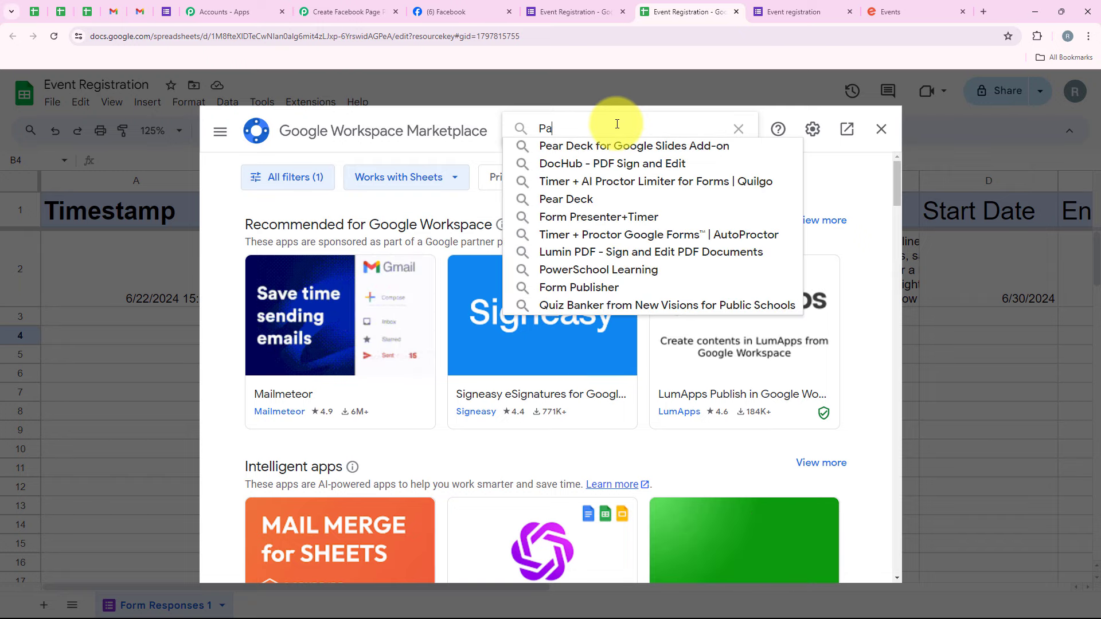
type("bbly")
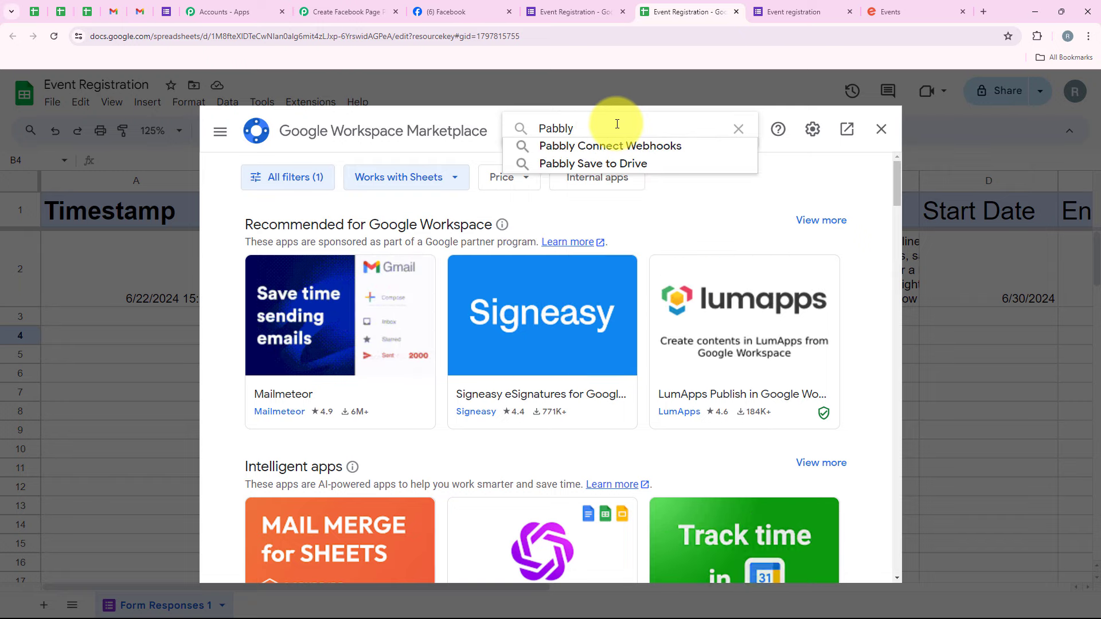
left_click(610, 145)
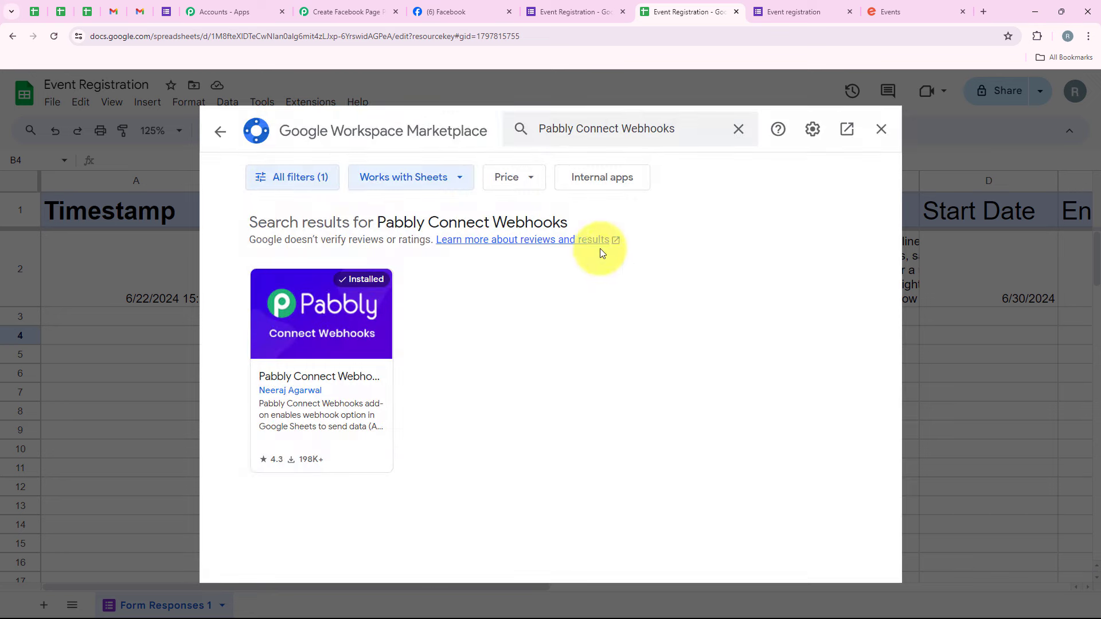
left_click(333, 319)
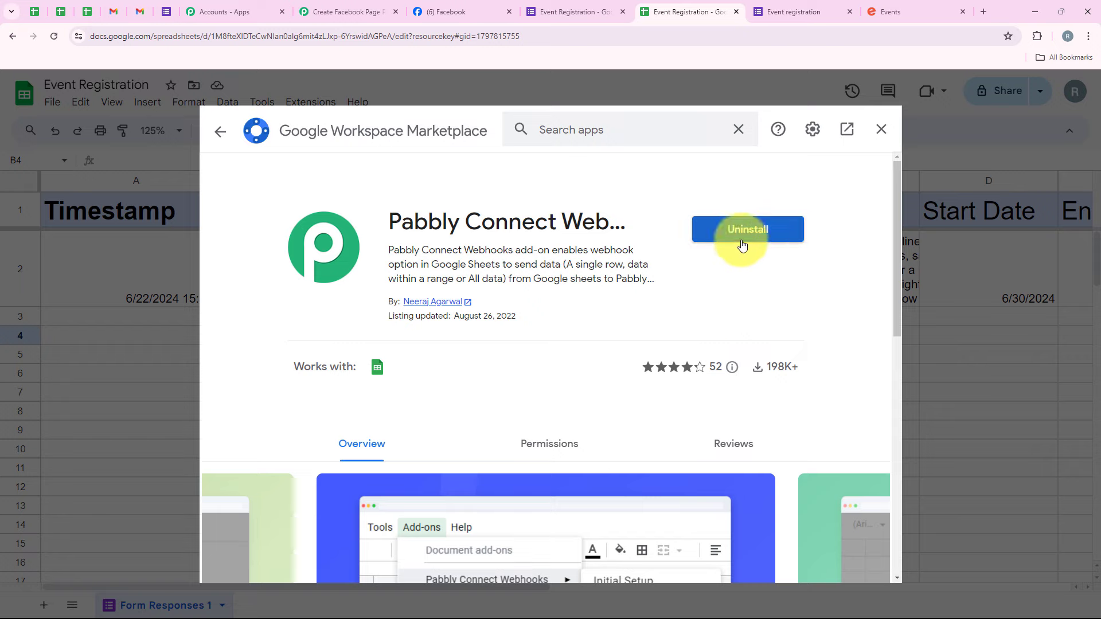
left_click(881, 129)
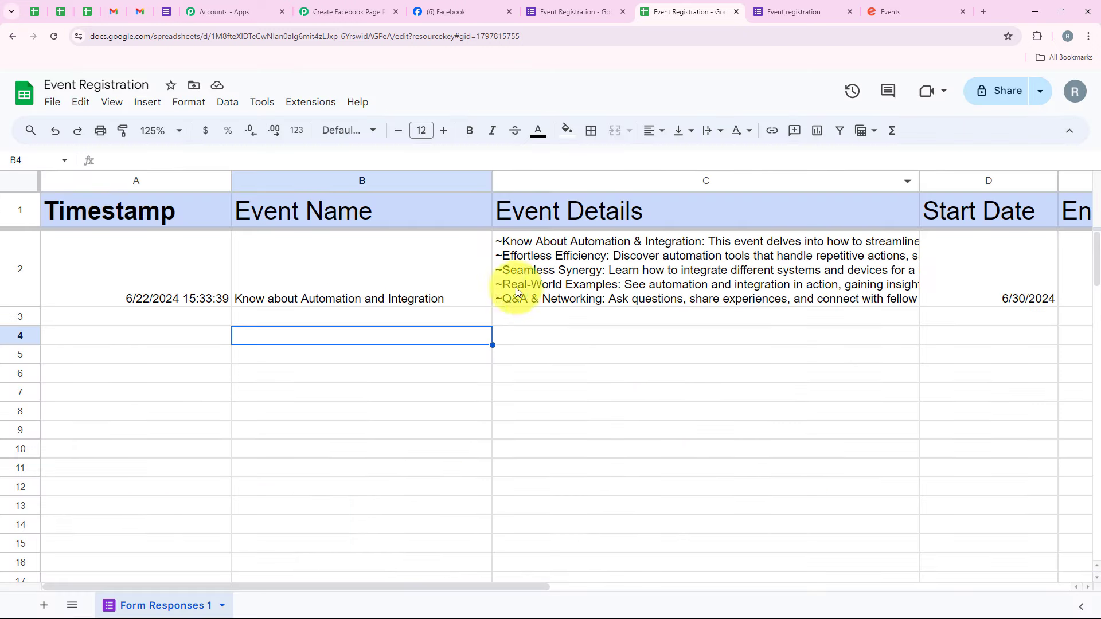
Open the Pabbly Connect Webhooks initial setup for the response sheet and check its webhook URL and trigger column fields
left_click(314, 101)
mouse_move(432, 275)
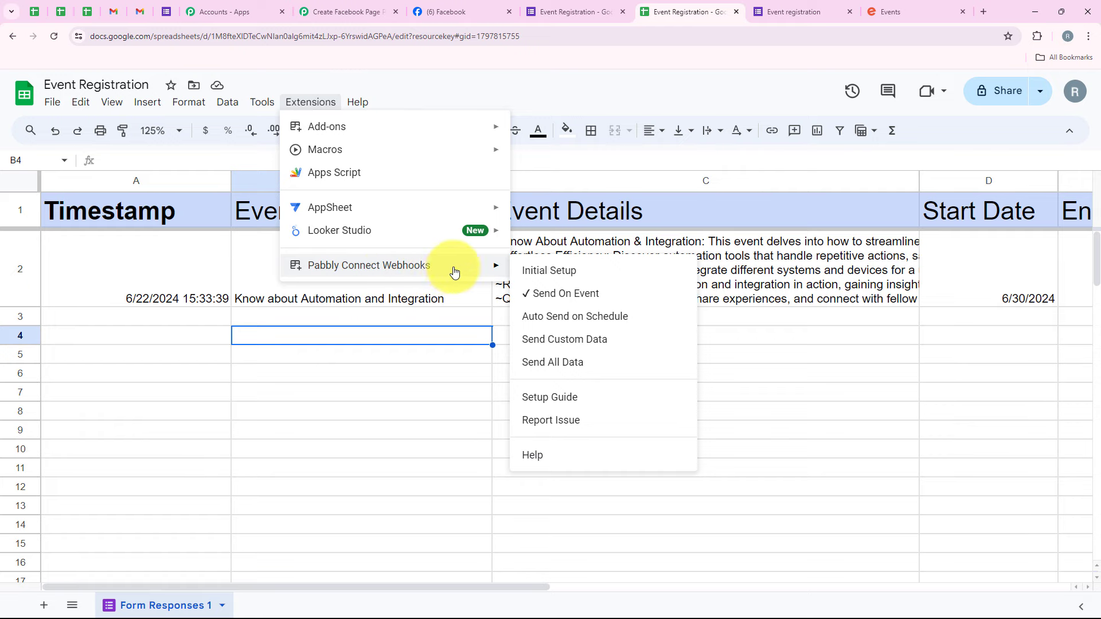
left_click(549, 271)
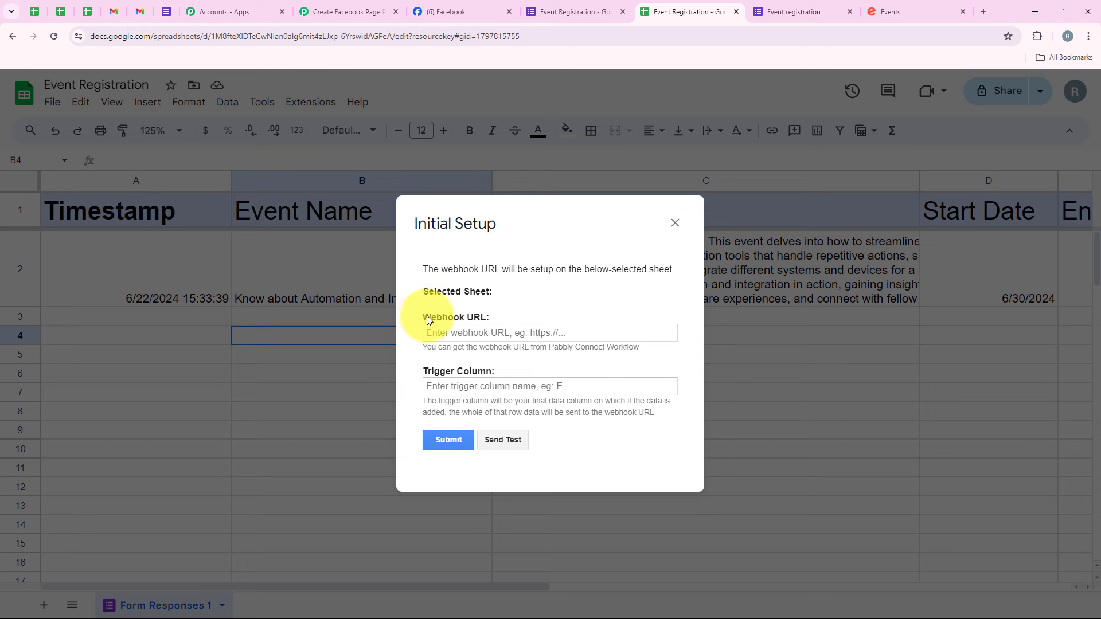
left_click_drag(472, 314, 500, 315)
left_click_drag(419, 371, 494, 371)
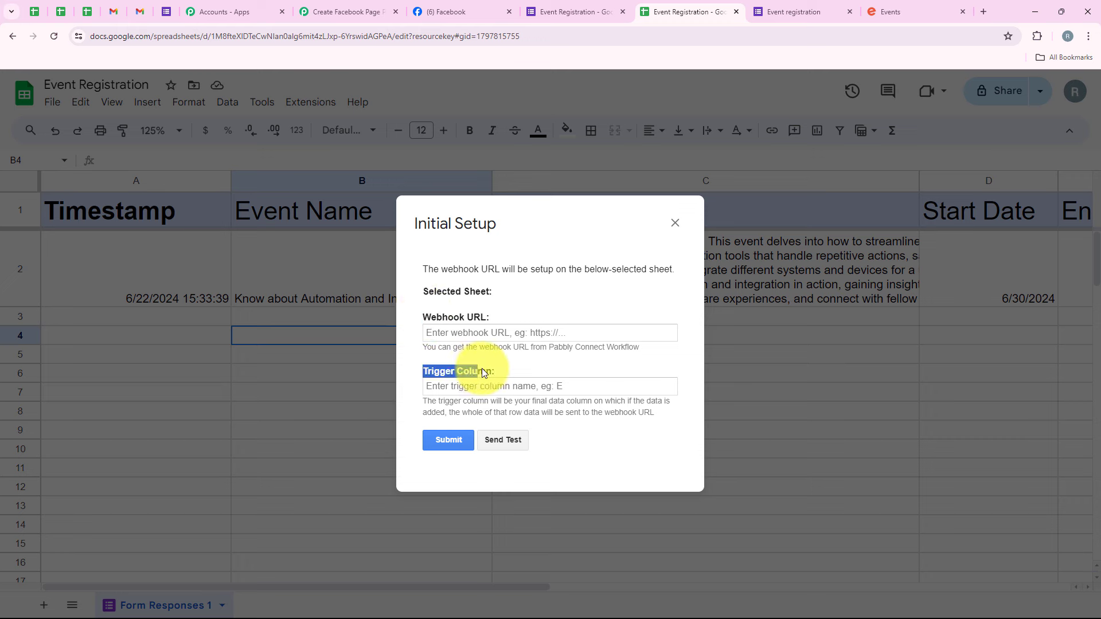
left_click(499, 331)
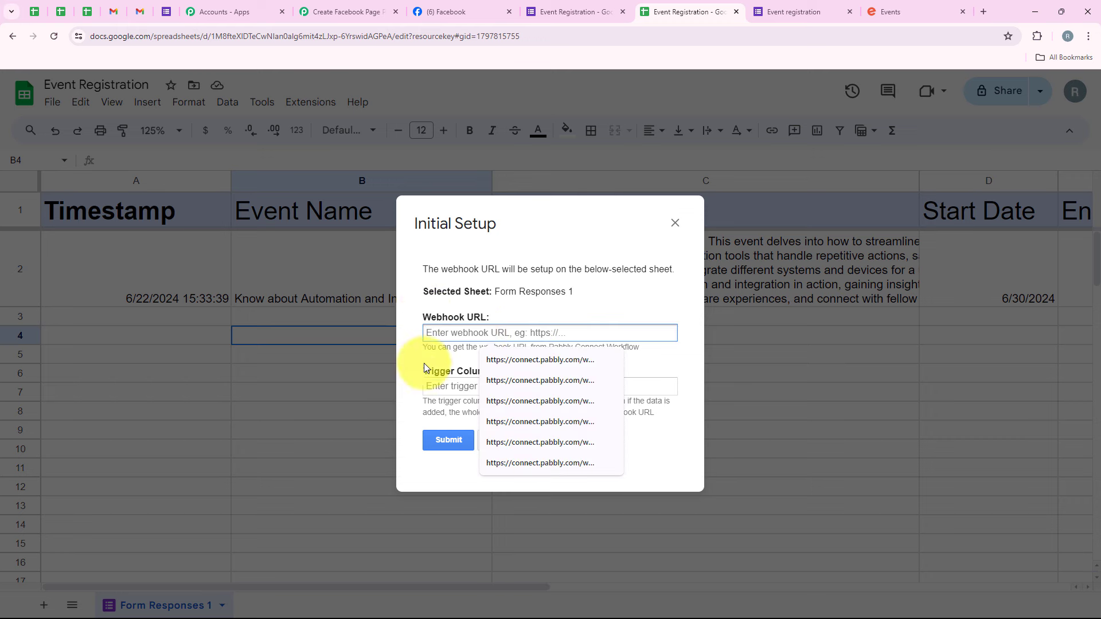
Copy the webhook URL from the Pabbly Connect workflow's Google Forms trigger and paste it into the add-on's Webhook URL field
left_click(344, 12)
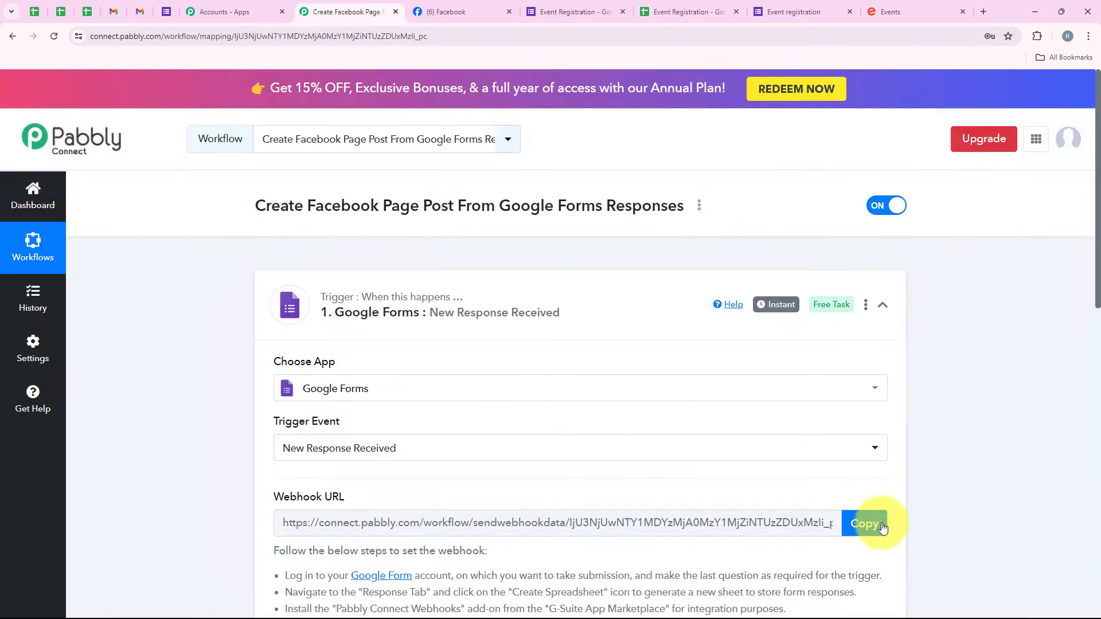
left_click(858, 523)
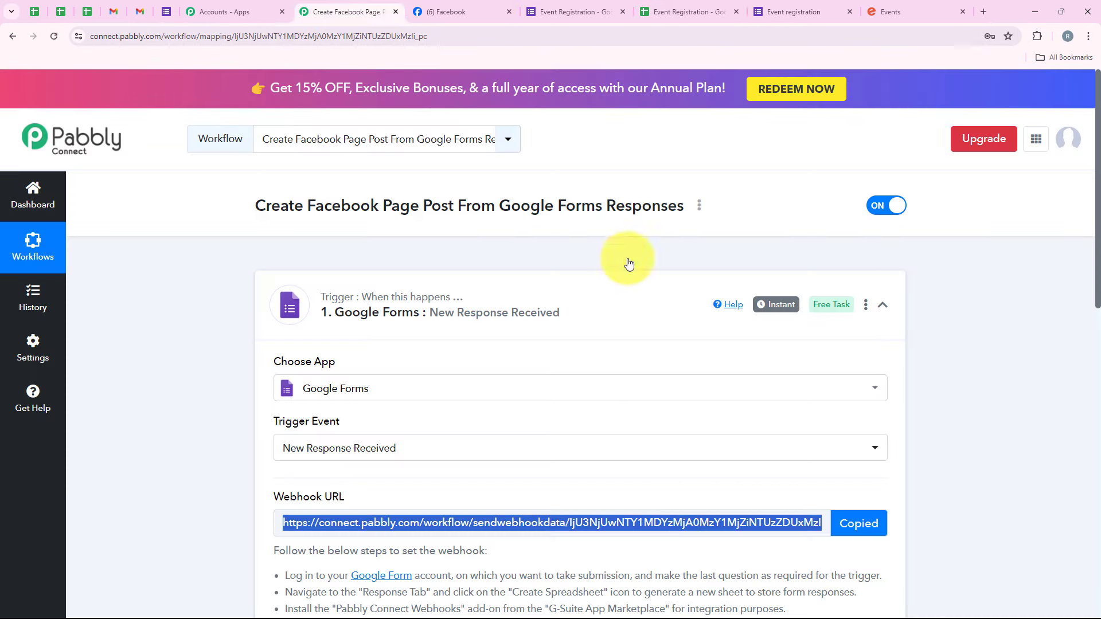
left_click(665, 6)
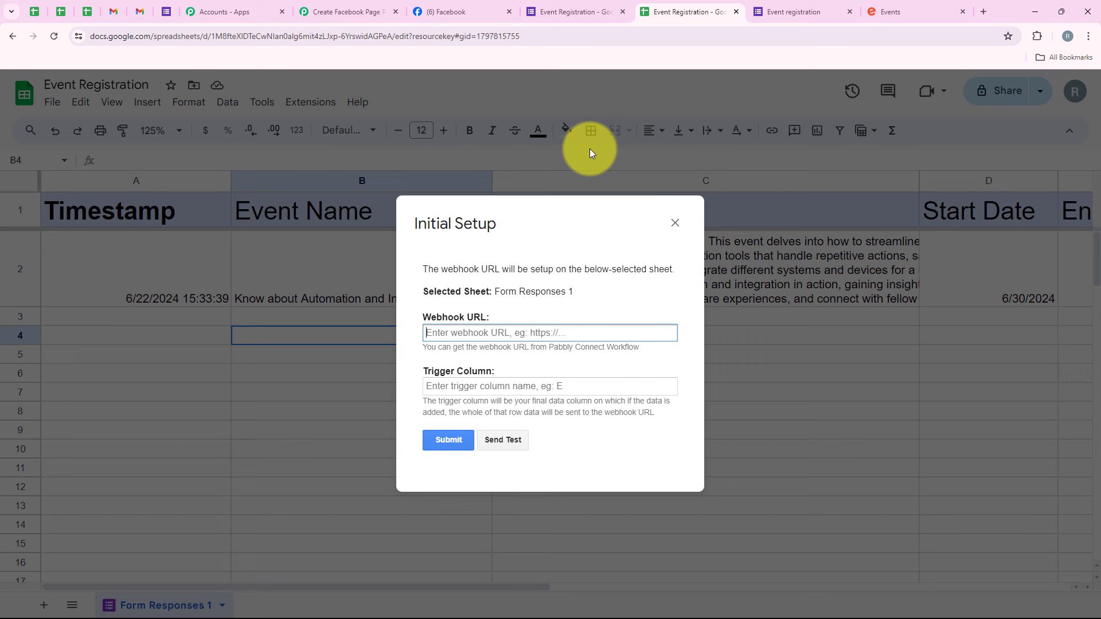
key("ctrl+v")
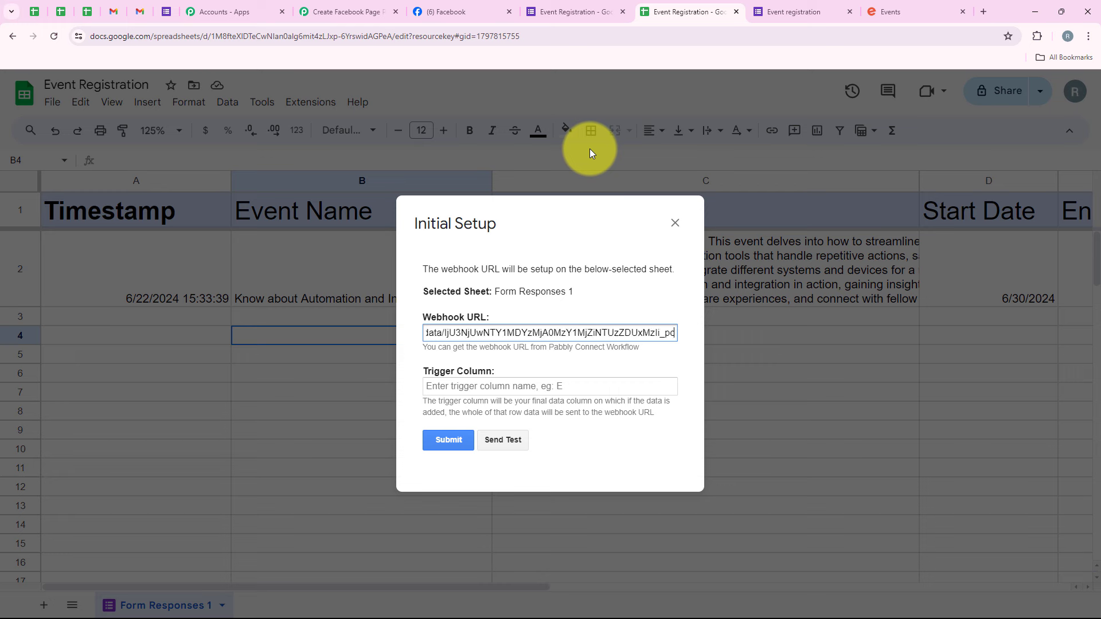
Set the trigger column to F and submit the webhook setup
left_click(473, 383)
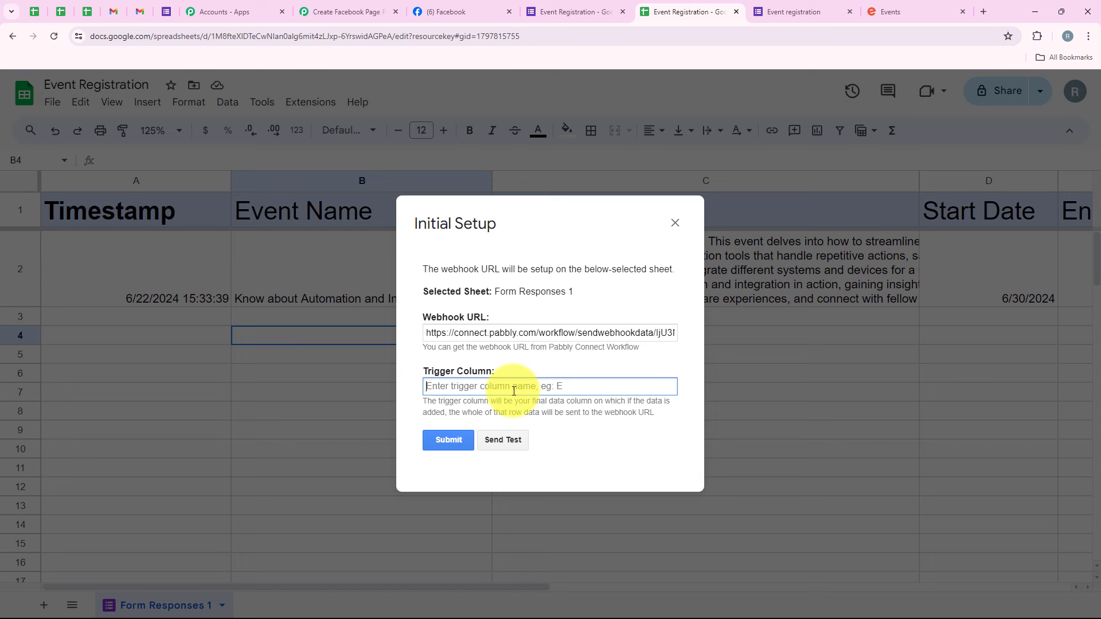
type("F")
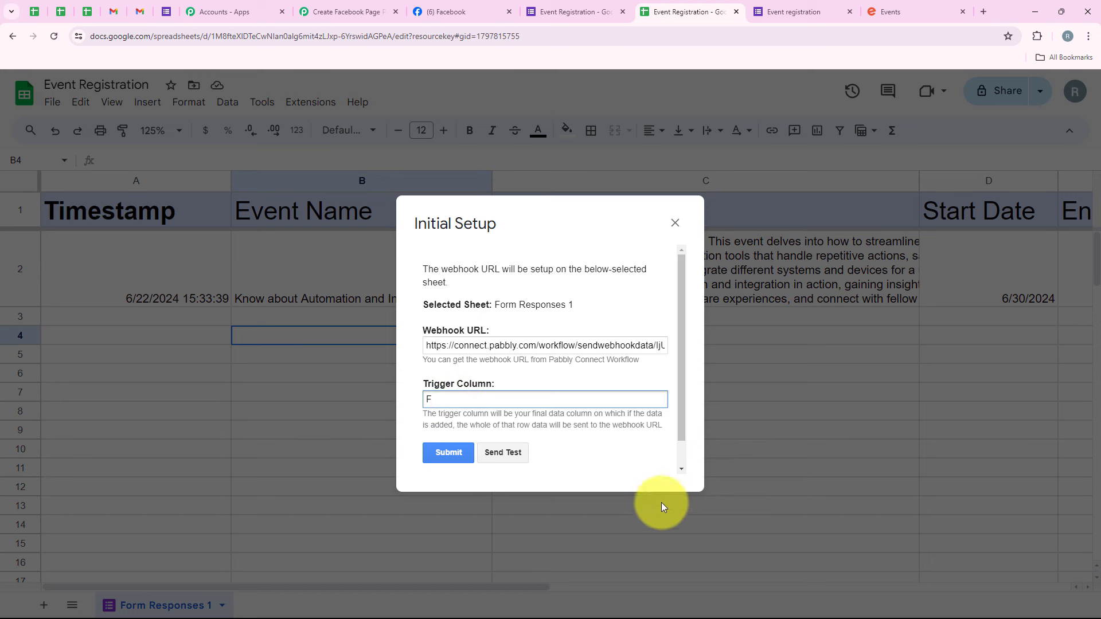
left_click(452, 451)
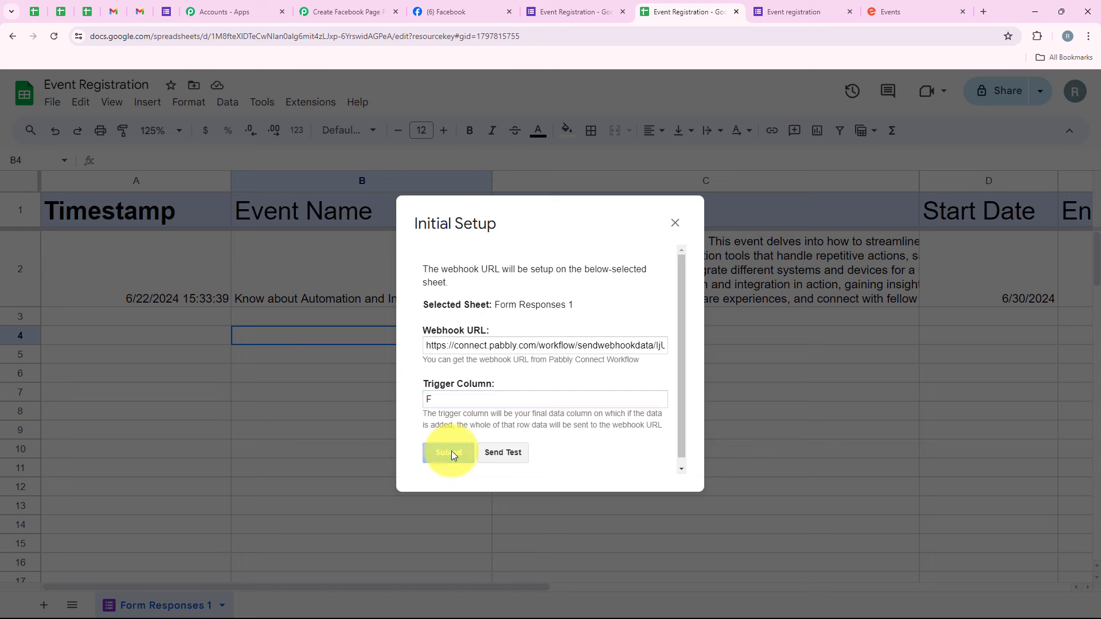
left_click_drag(418, 454, 546, 463)
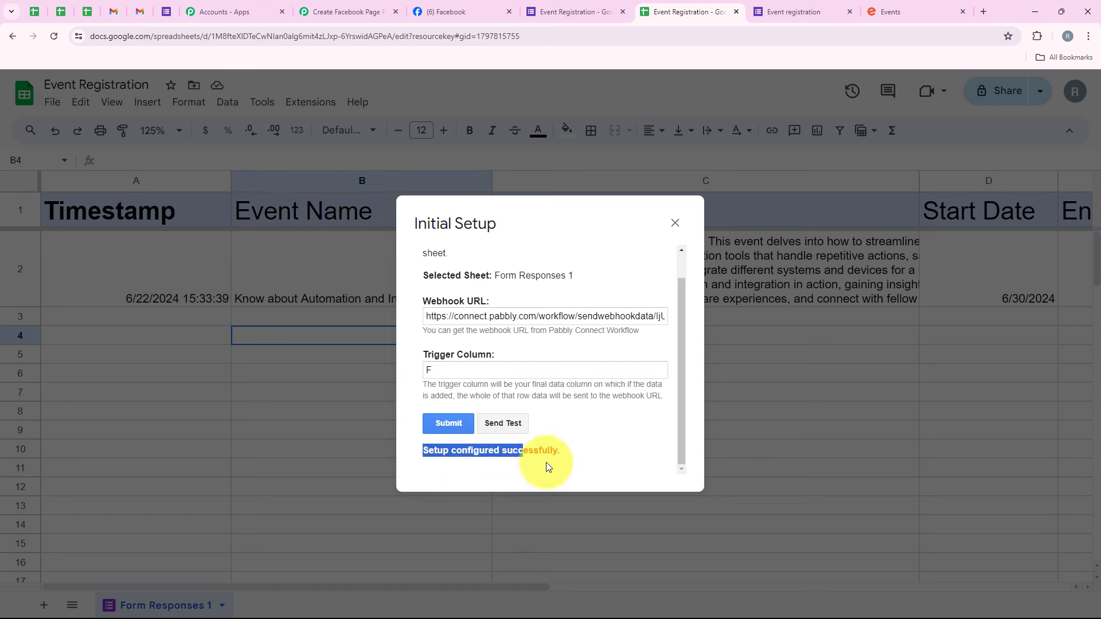
Send test data to the webhook, read through the sent row, and close the initial setup
left_click(514, 429)
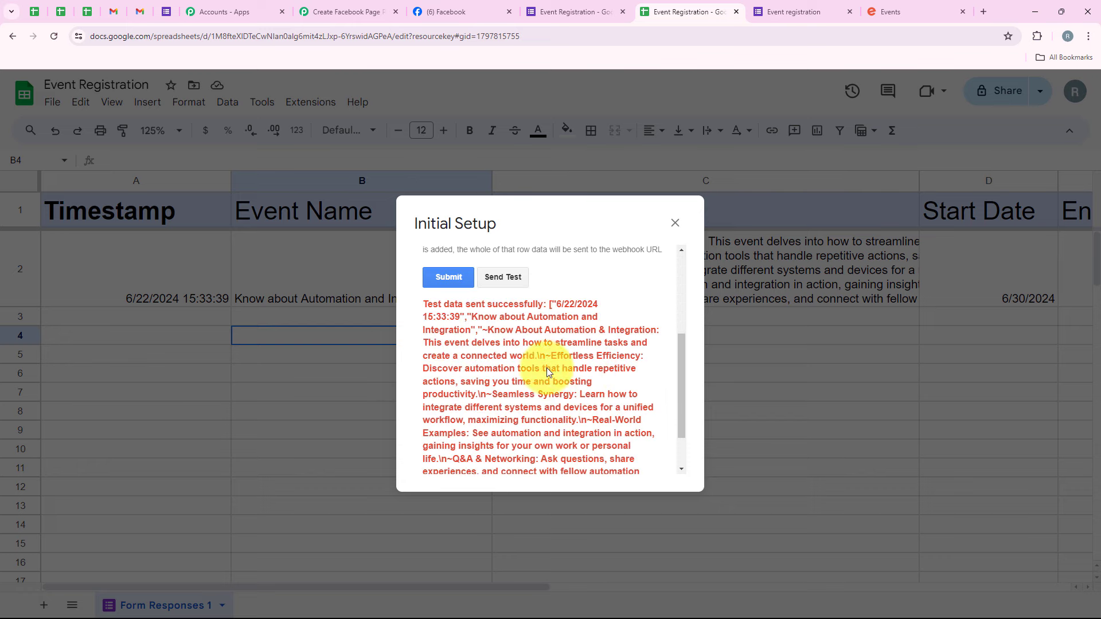
scroll(542, 413, "down", 2)
scroll(580, 352, "up", 5)
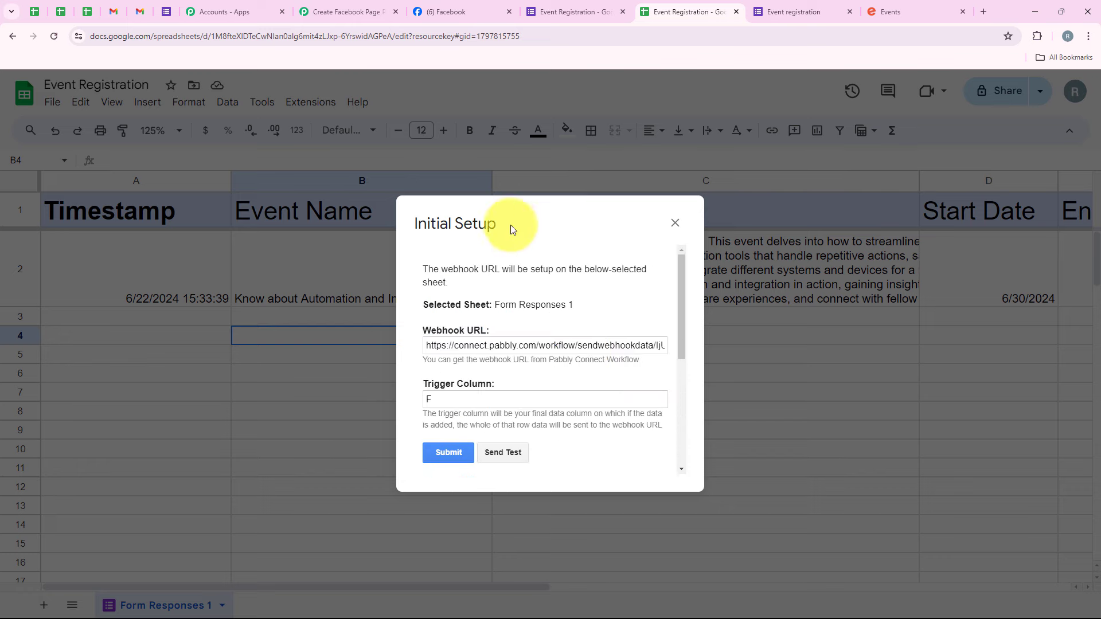
left_click(675, 223)
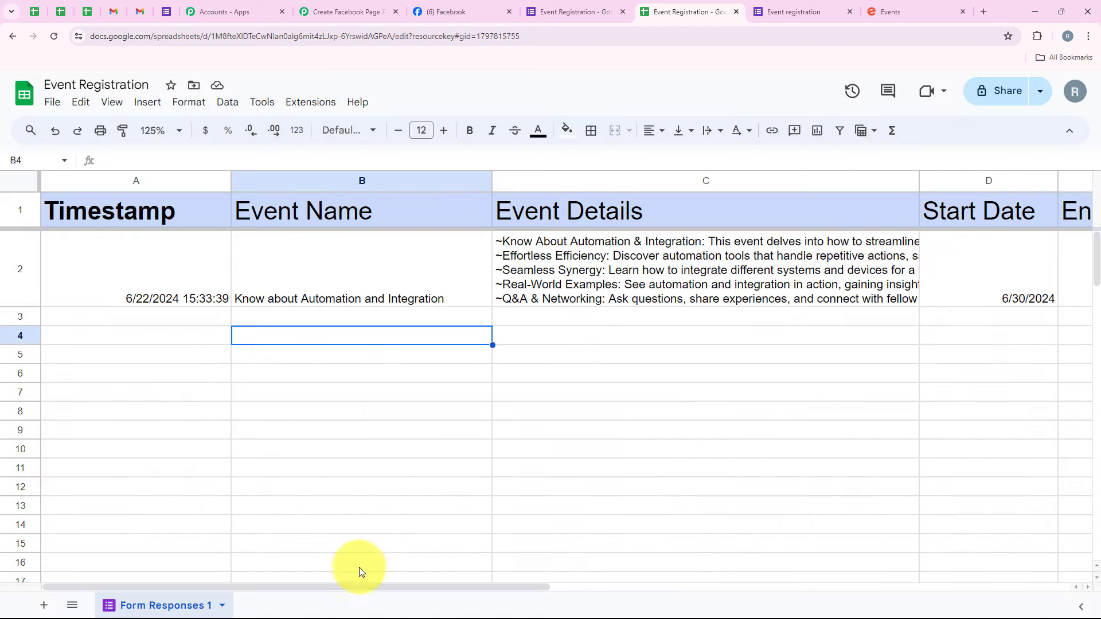
Check in the Pabbly Connect Webhooks options whether Send On Event is enabled for the response sheet
left_click_drag(359, 587, 76, 596)
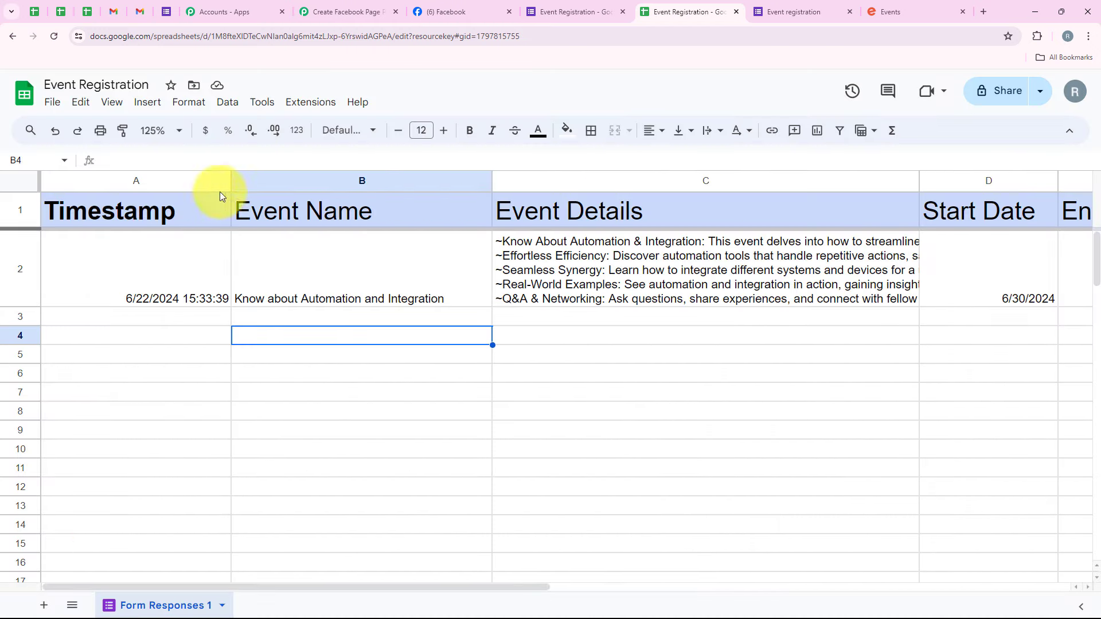
left_click(303, 101)
mouse_move(448, 265)
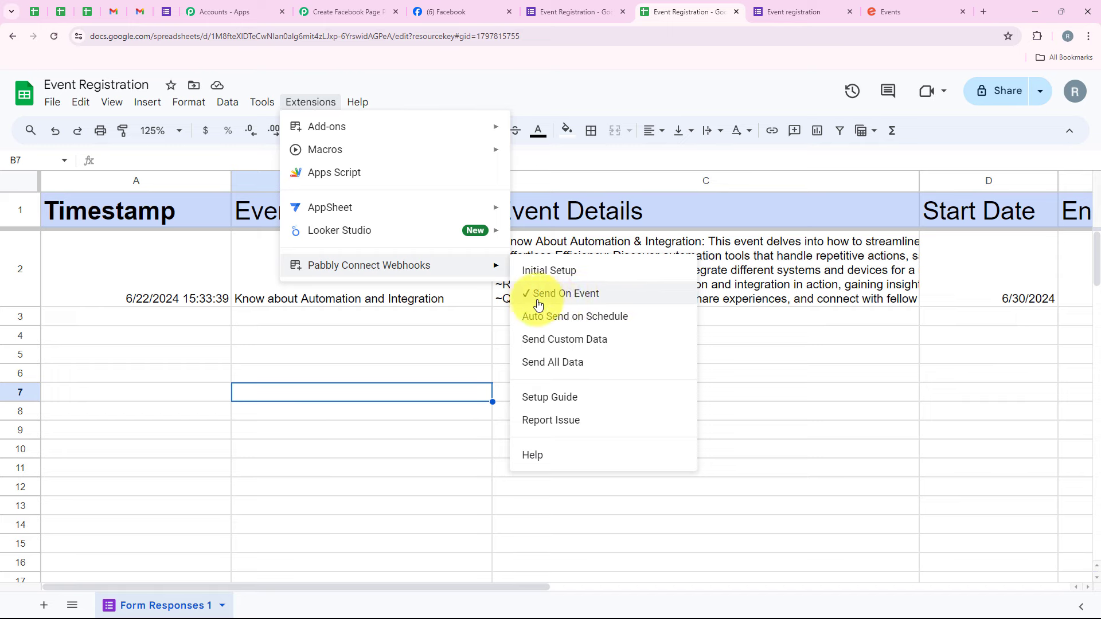
left_click(392, 322)
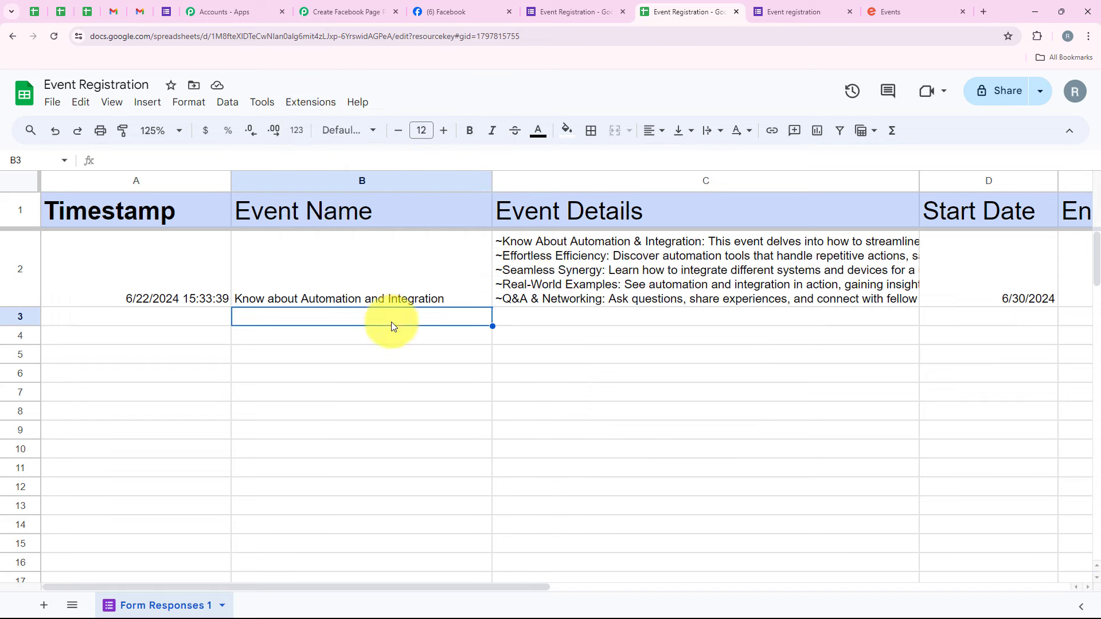
left_click(304, 102)
mouse_move(335, 266)
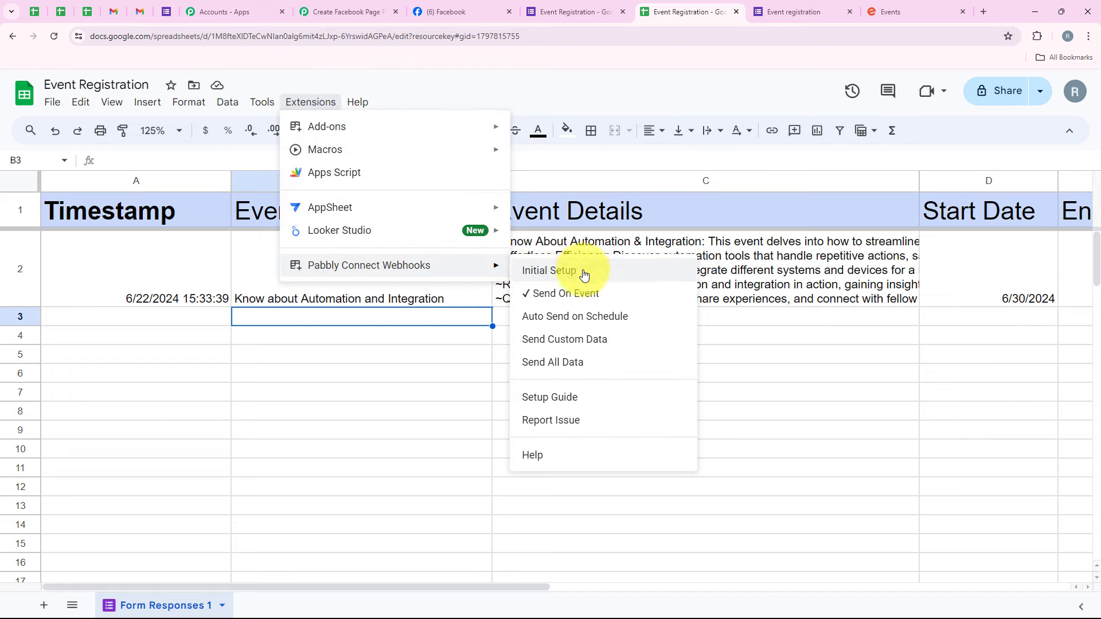
left_click(762, 315)
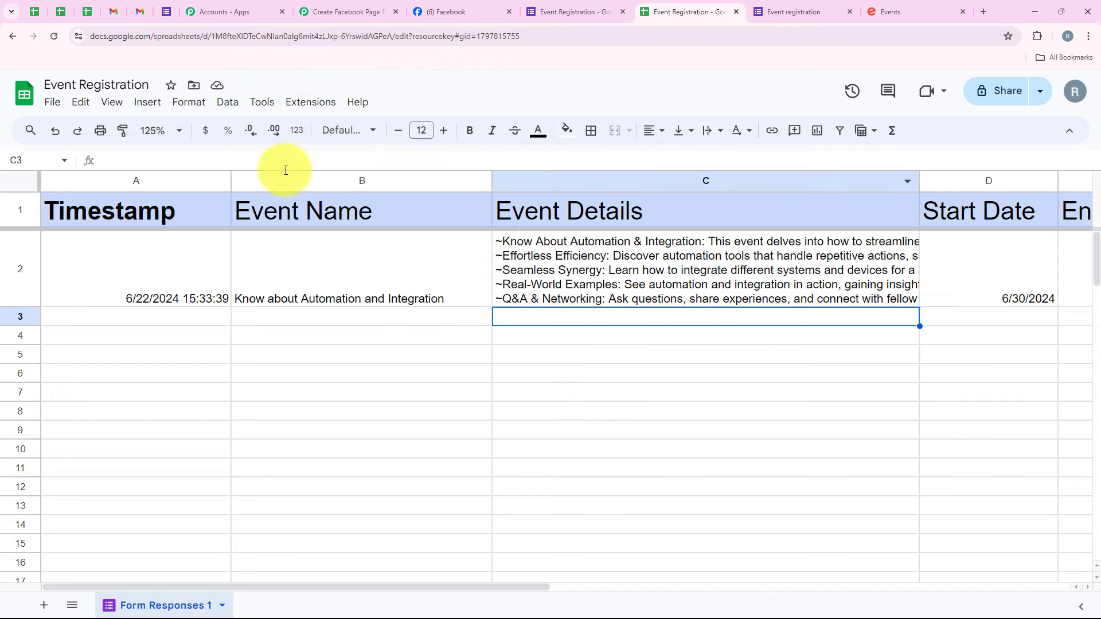
Switch to the Pabbly Connect workflow and look through the webhook response captured by the Google Forms trigger
left_click(344, 12)
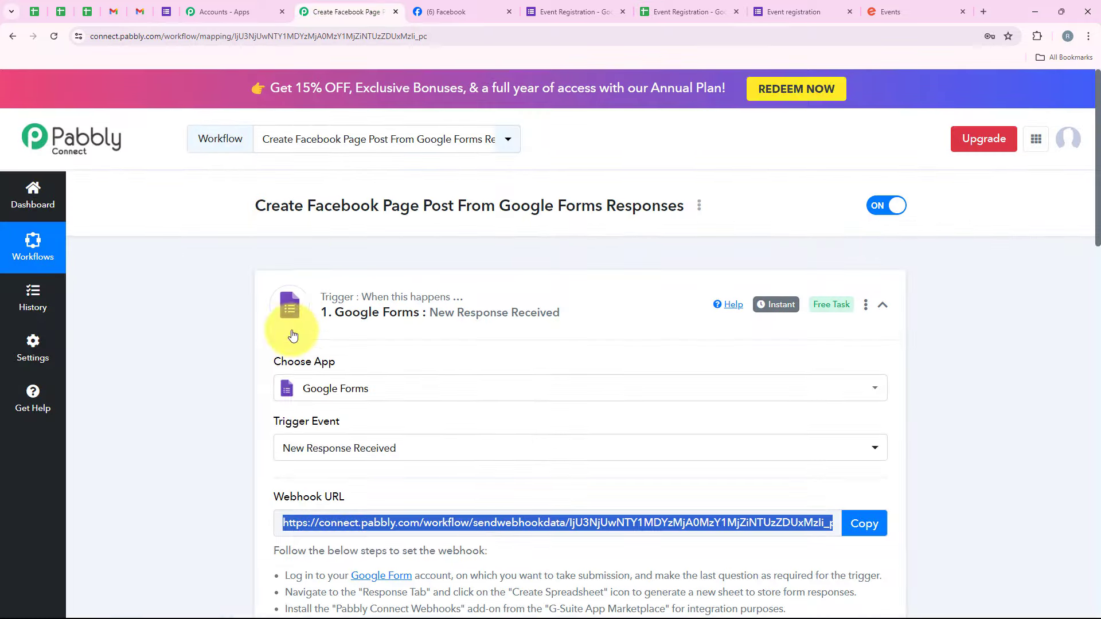
scroll(280, 361, "down", 5)
scroll(280, 360, "down", 4)
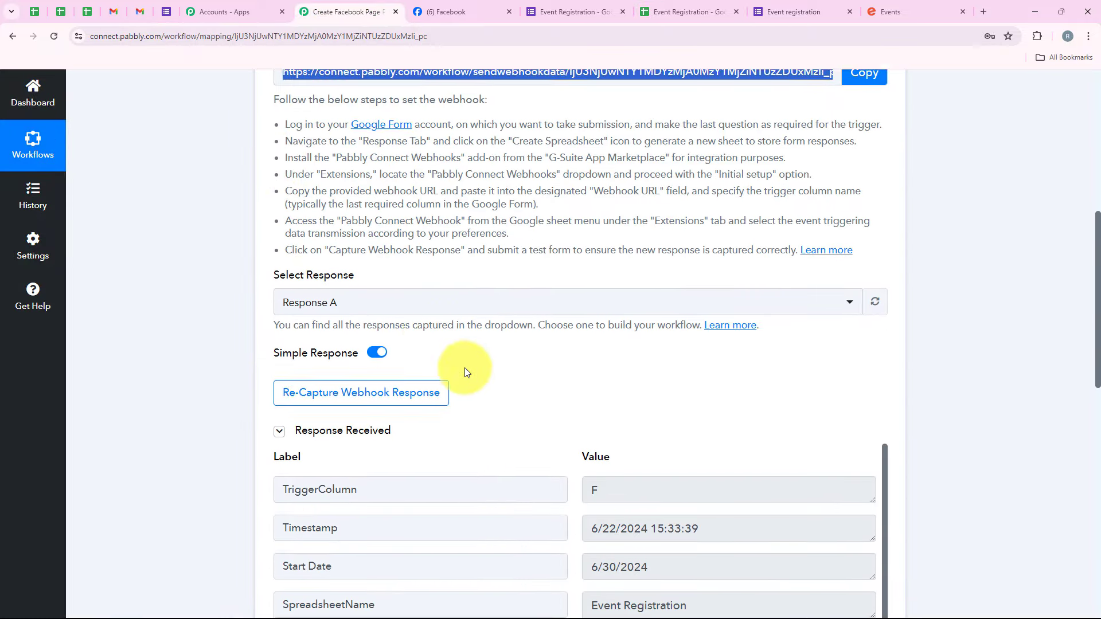
scroll(863, 395, "down", 2)
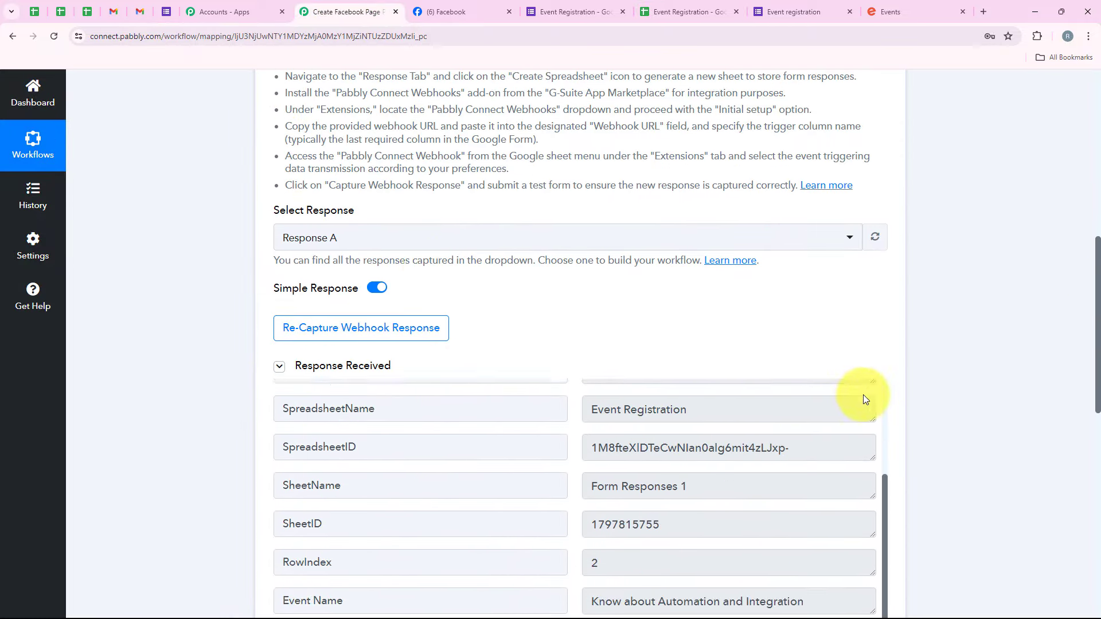
scroll(917, 361, "down", 3)
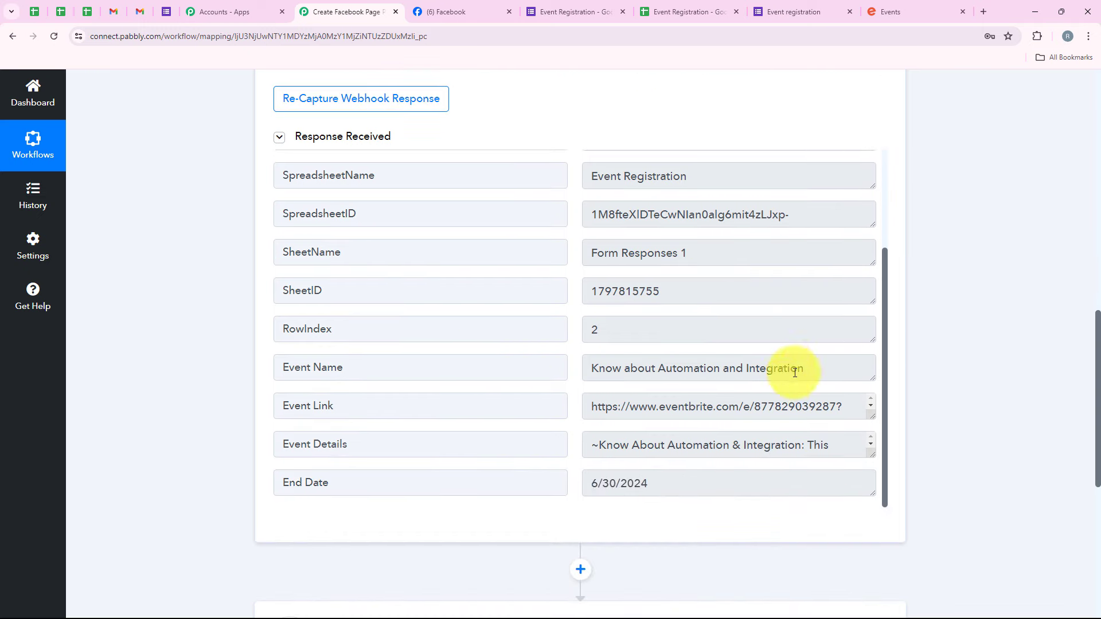
Examine the captured Event Name and enlarge the Event Details value to read more of its text
left_click_drag(816, 369, 393, 367)
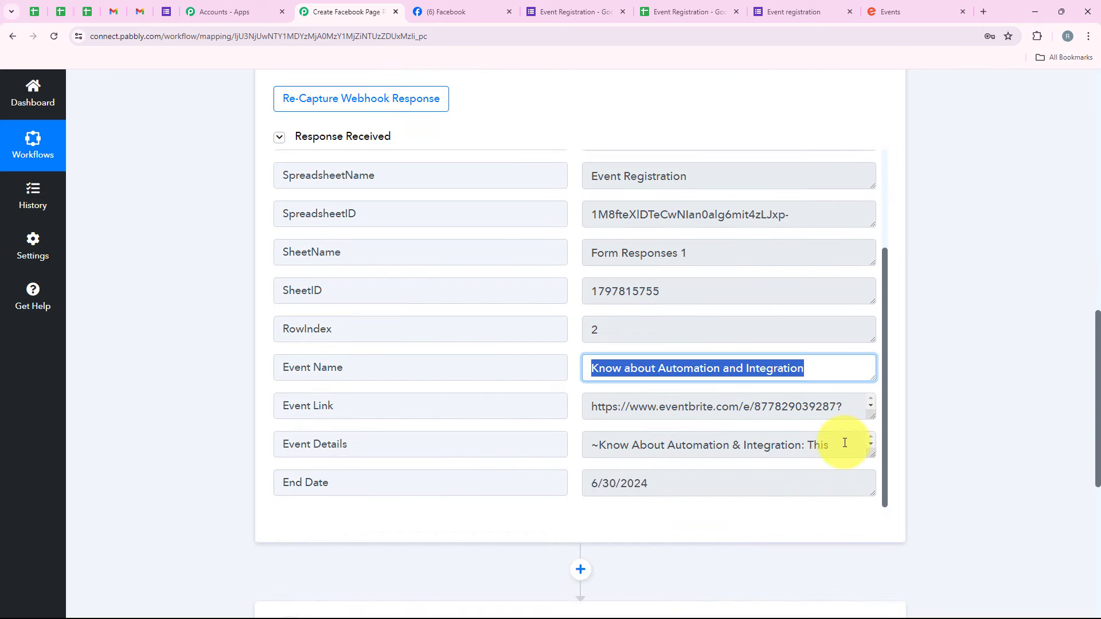
left_click_drag(843, 445, 519, 453)
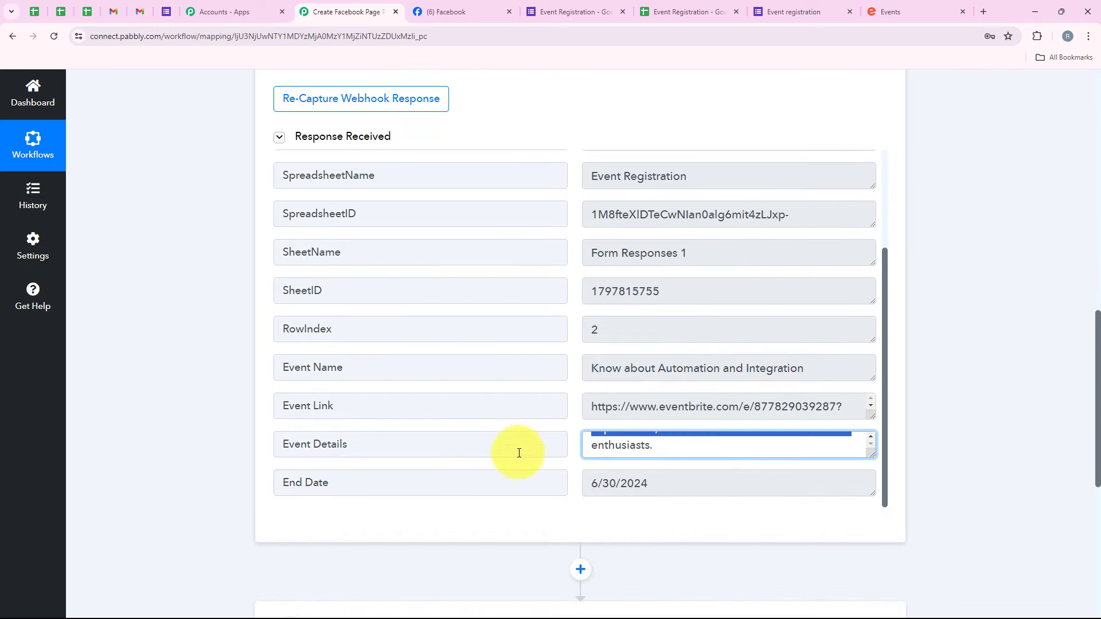
left_click(876, 456)
left_click_drag(871, 456, 866, 597)
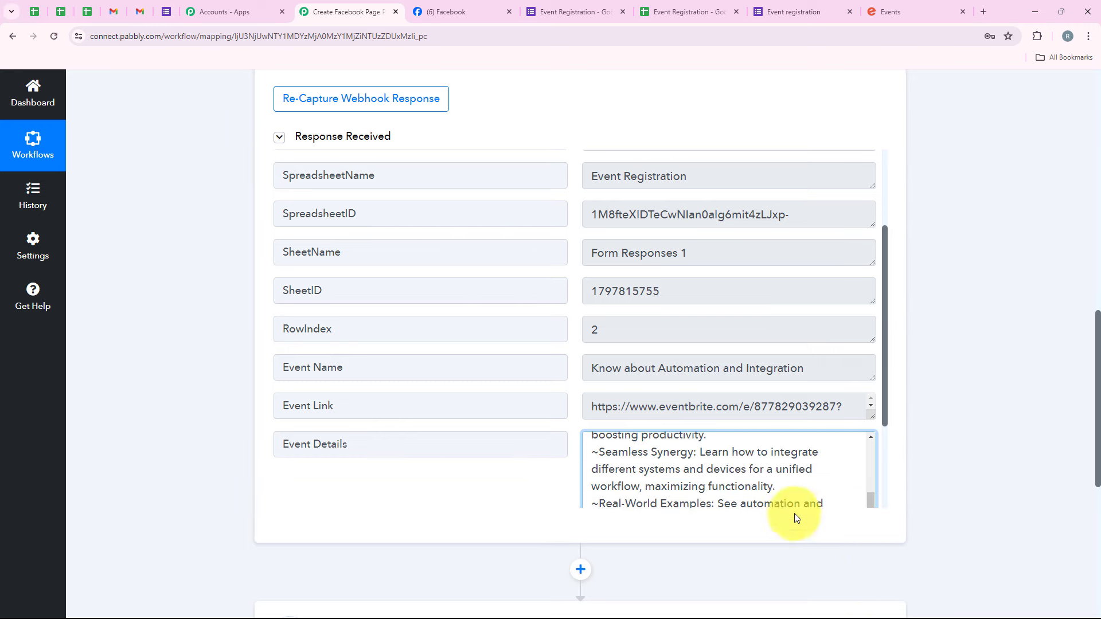
scroll(697, 372, "down", 3)
scroll(697, 371, "up", 2)
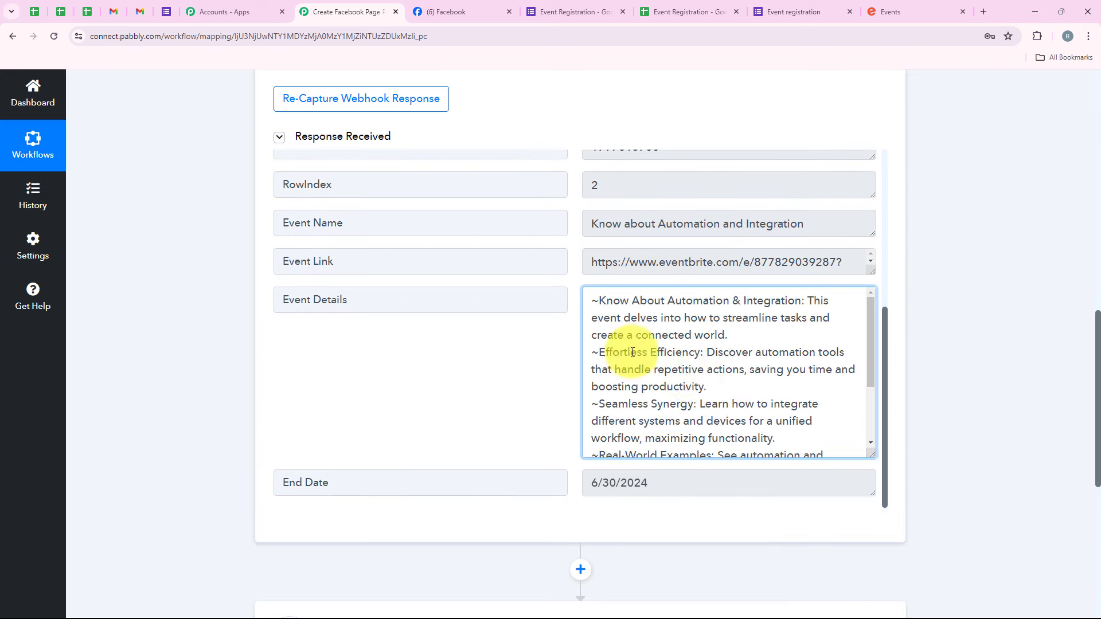
Check the captured End Date and Start Date values in the trigger's received response
scroll(326, 398, "down", 2)
triple_click(602, 370)
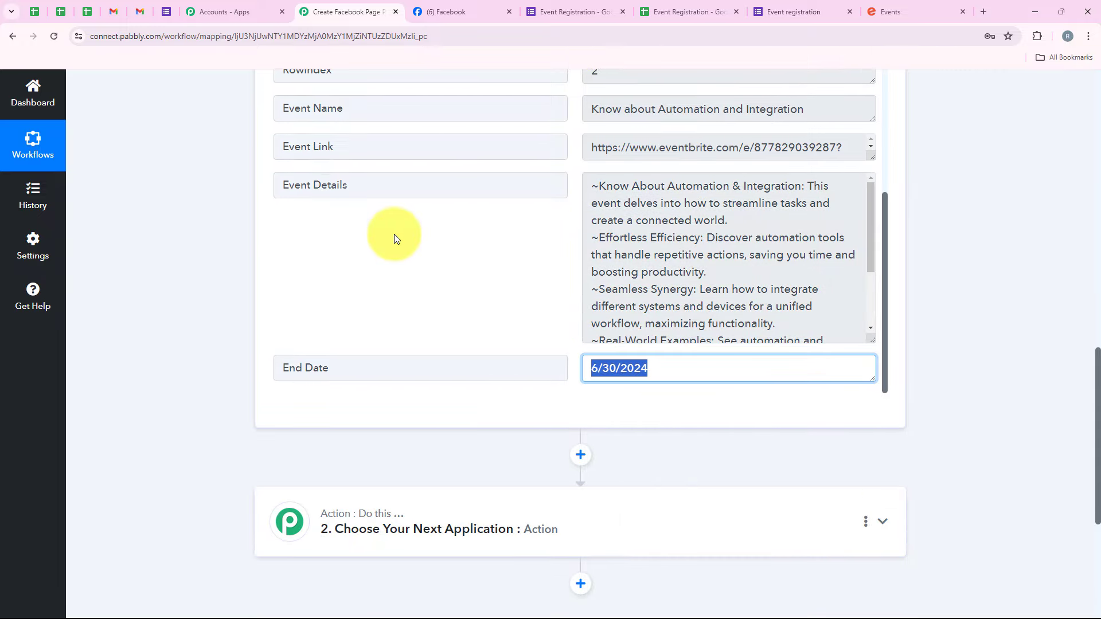
scroll(394, 234, "up", 5)
triple_click(660, 162)
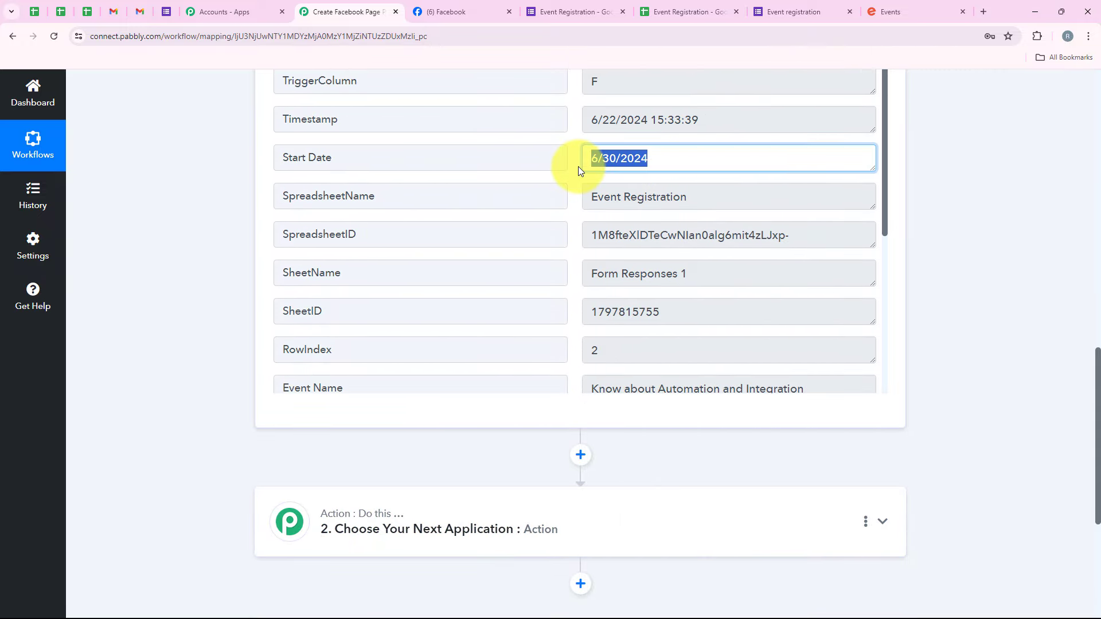
scroll(213, 315, "up", 10)
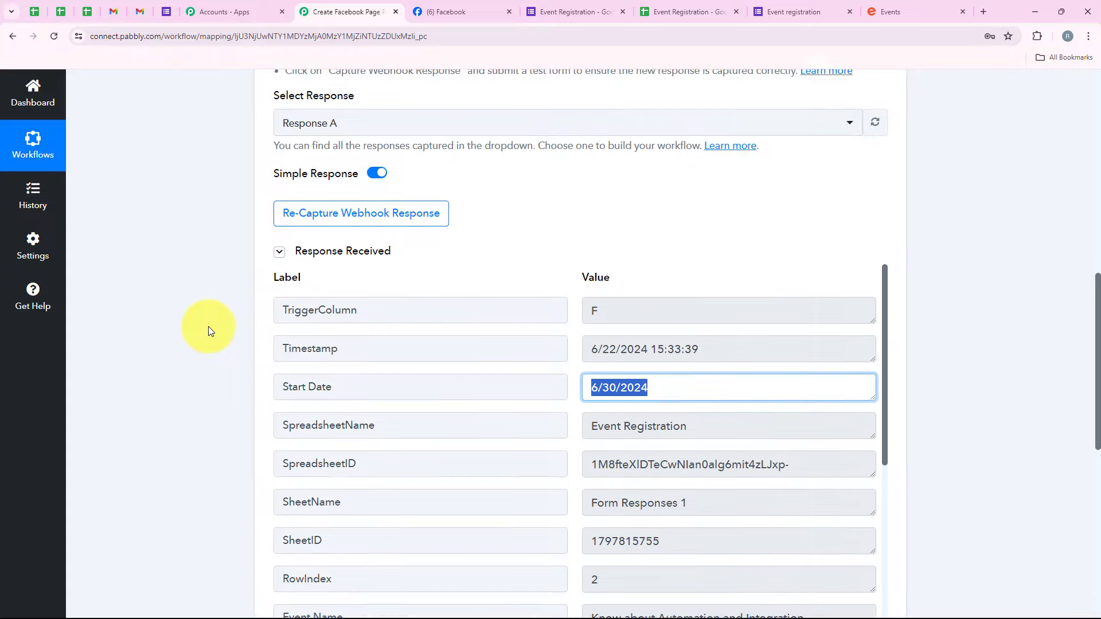
scroll(208, 327, "up", 5)
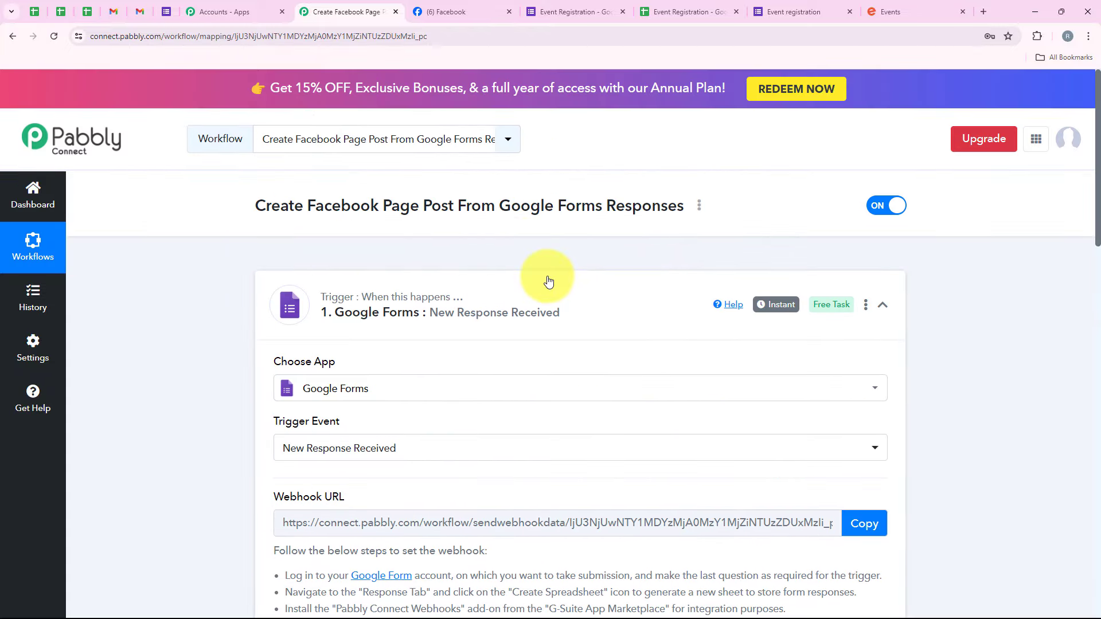
Set the action step's app to Facebook Pages with the action event Create Page Post
left_click(470, 313)
scroll(390, 424, "down", 4)
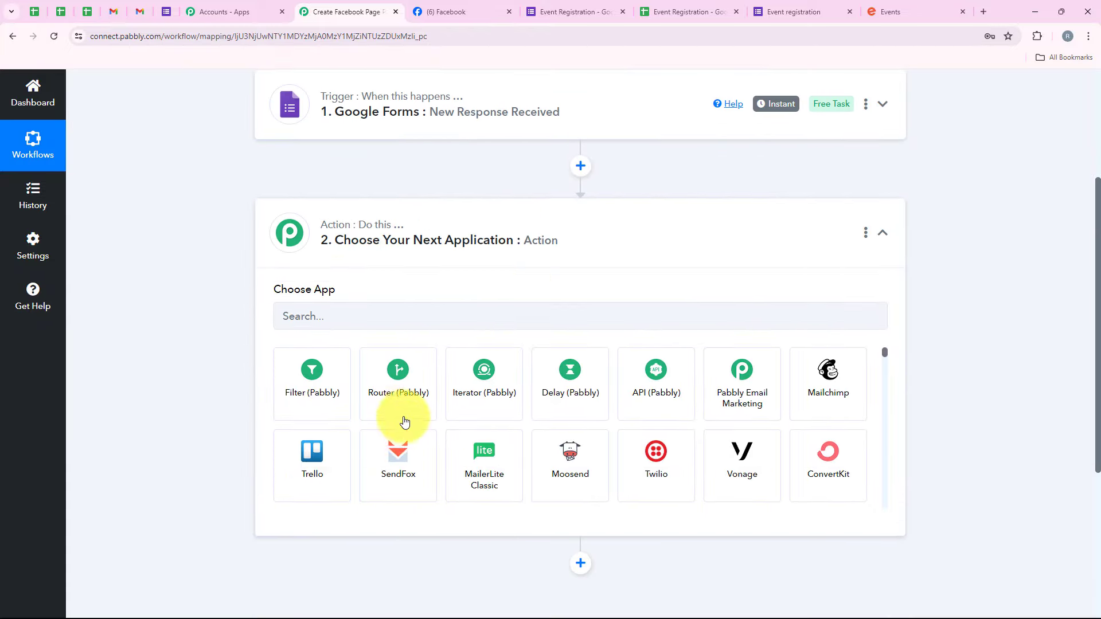
left_click(367, 325)
type("Face")
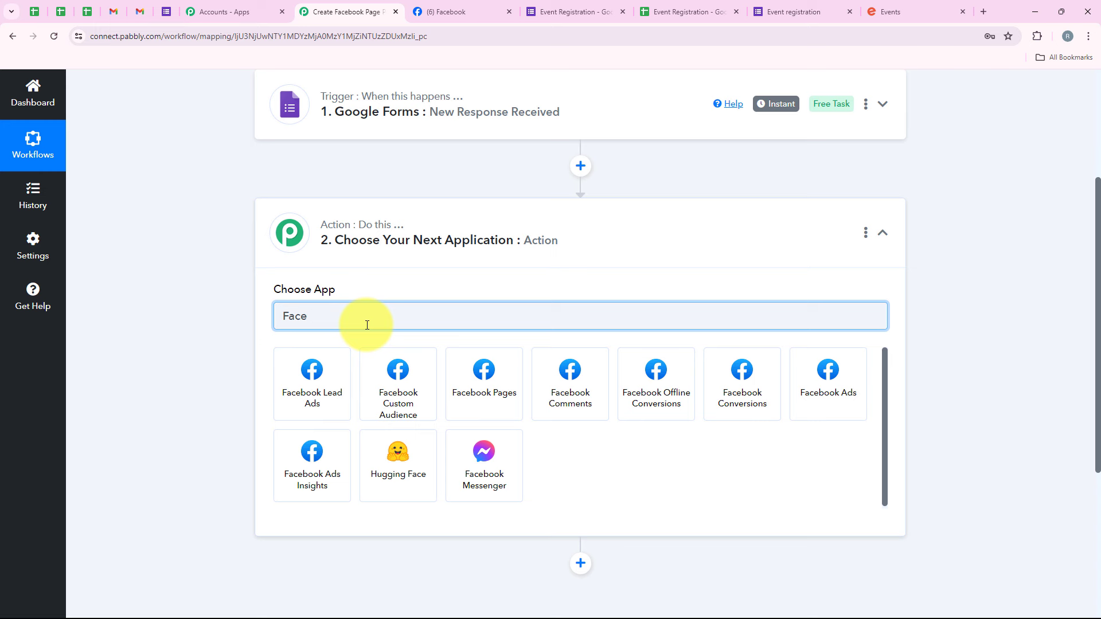
type("book")
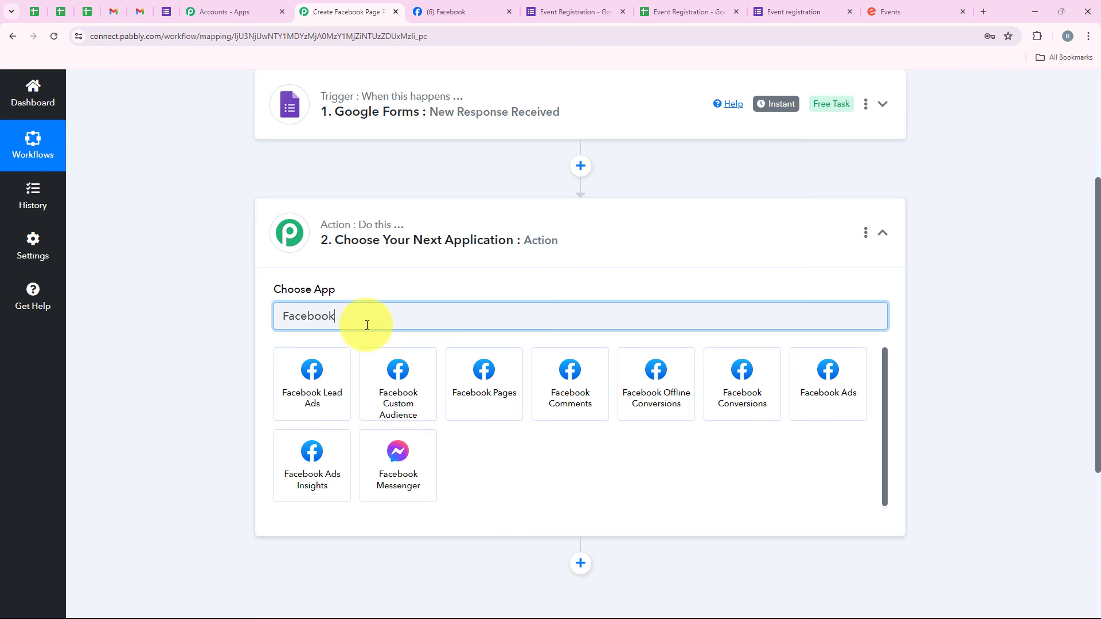
type(" Pages")
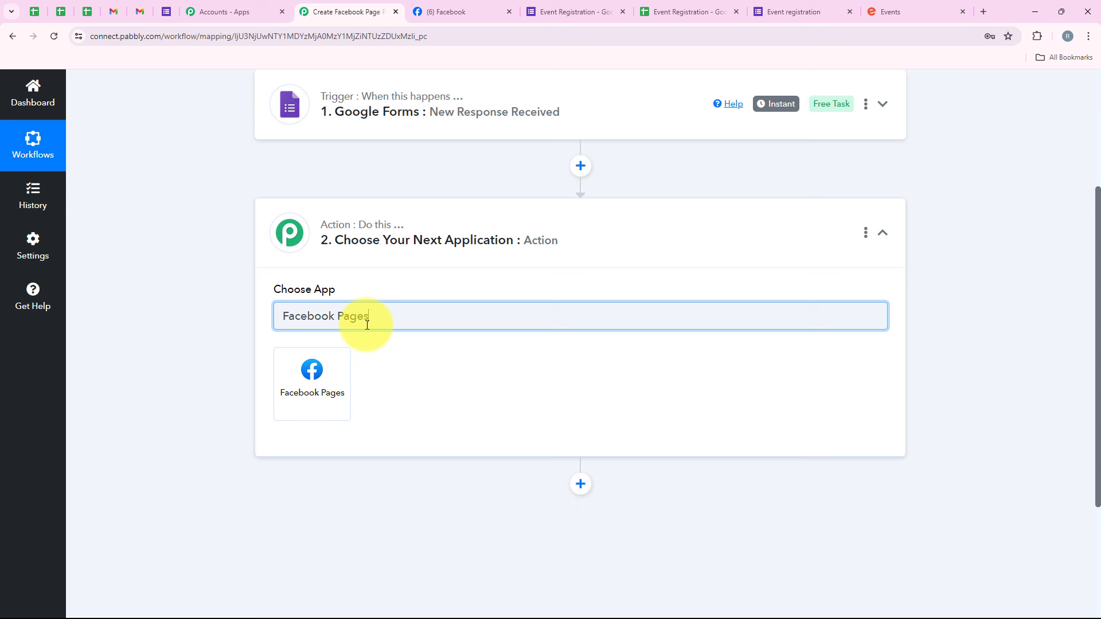
left_click(321, 373)
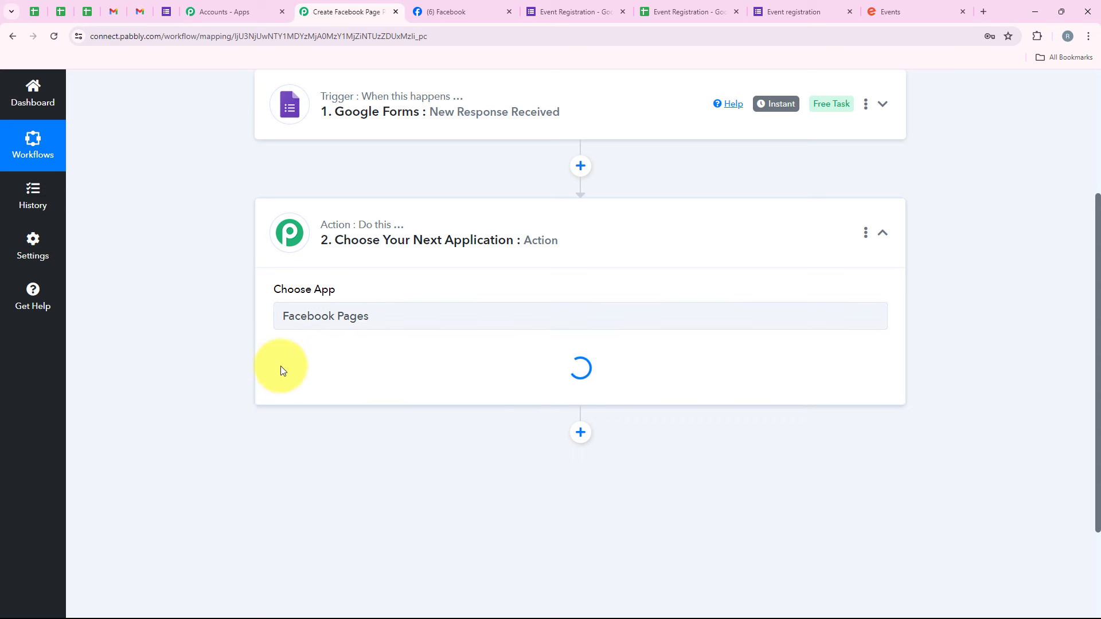
left_click(335, 379)
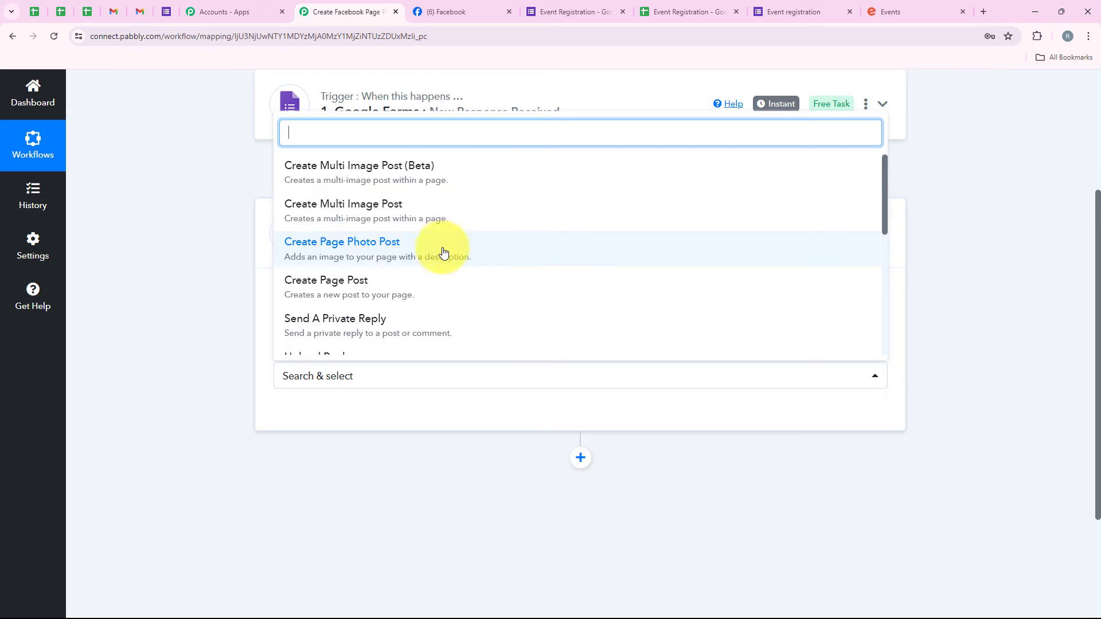
left_click(489, 292)
Add a new Facebook Pages connection, switching to the required Facebook profile and continuing with its previous Pabbly Connect settings
left_click(331, 420)
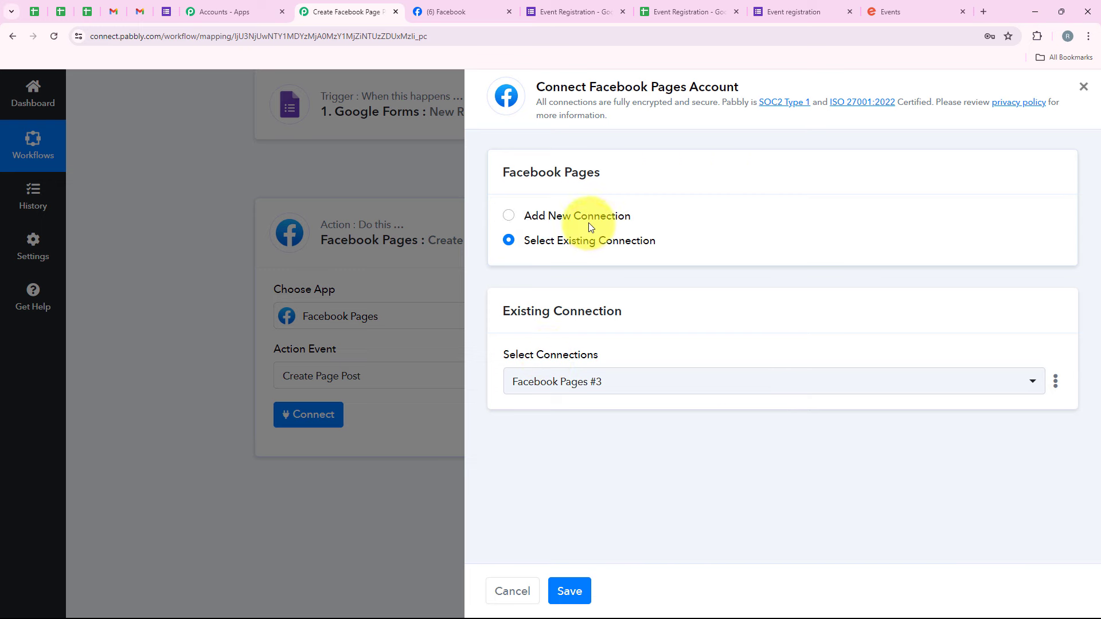
left_click(589, 223)
left_click(595, 396)
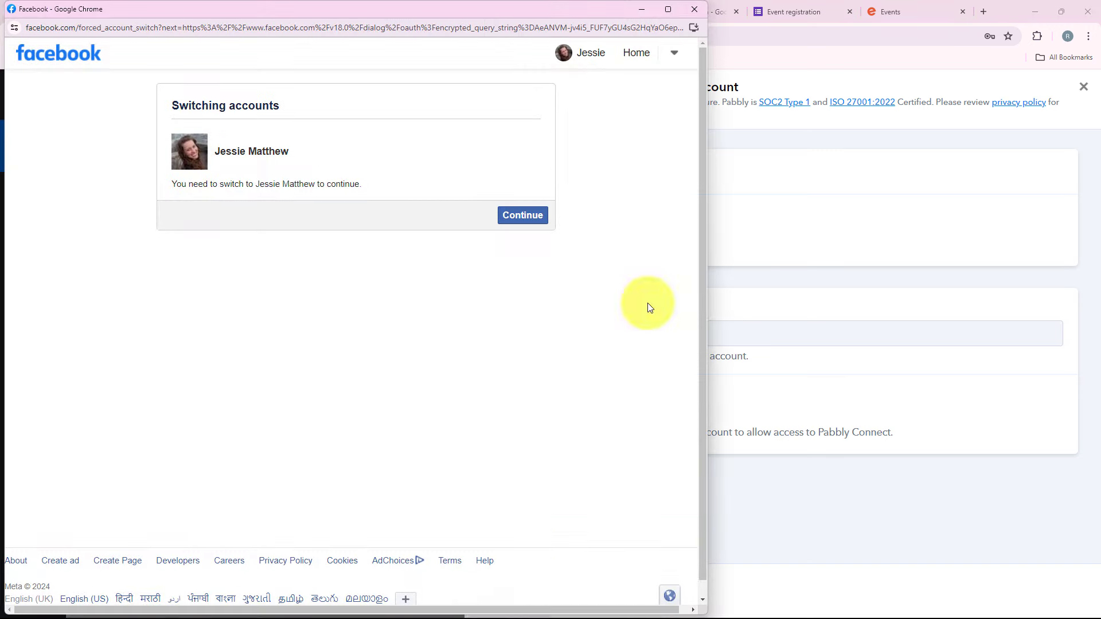
left_click(500, 216)
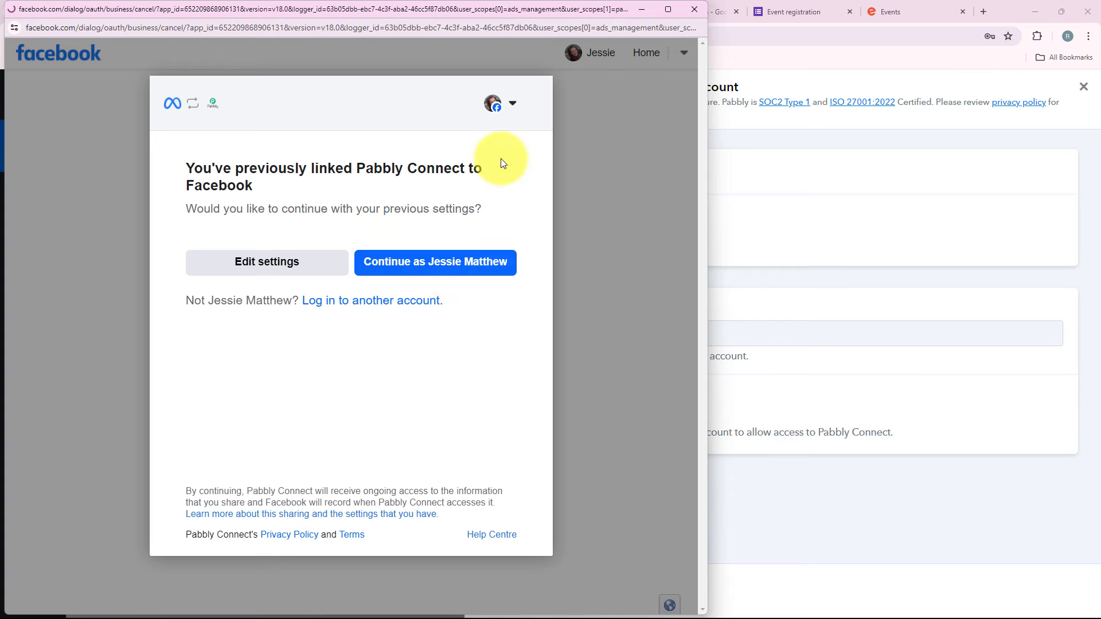
left_click(517, 273)
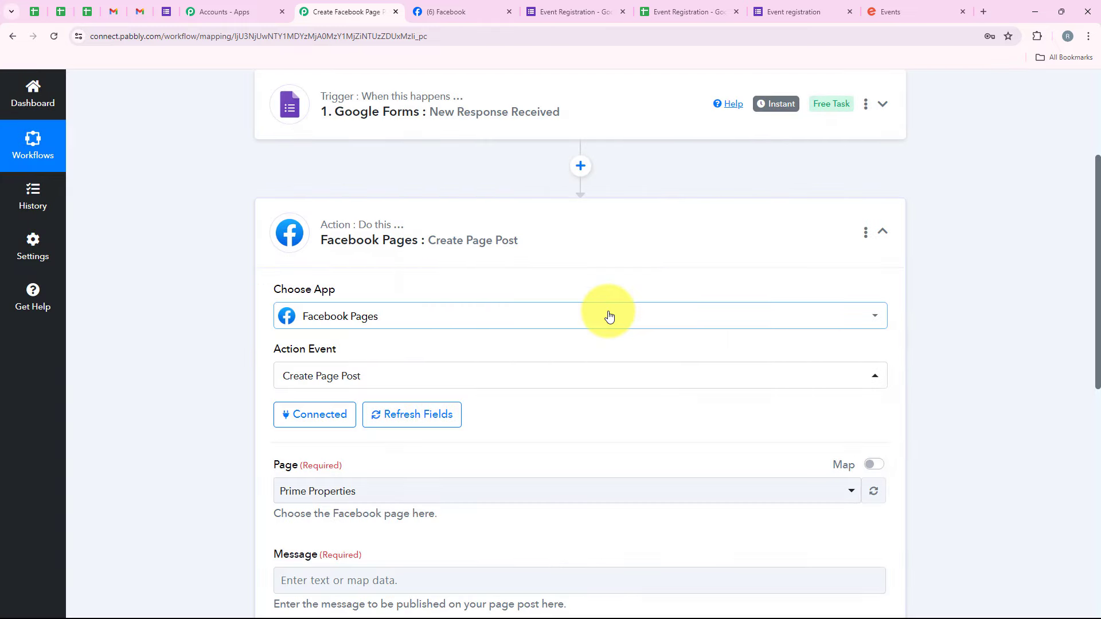
Check the target page's name on Facebook and set the action's Page to InnovaTech
scroll(608, 311, "down", 5)
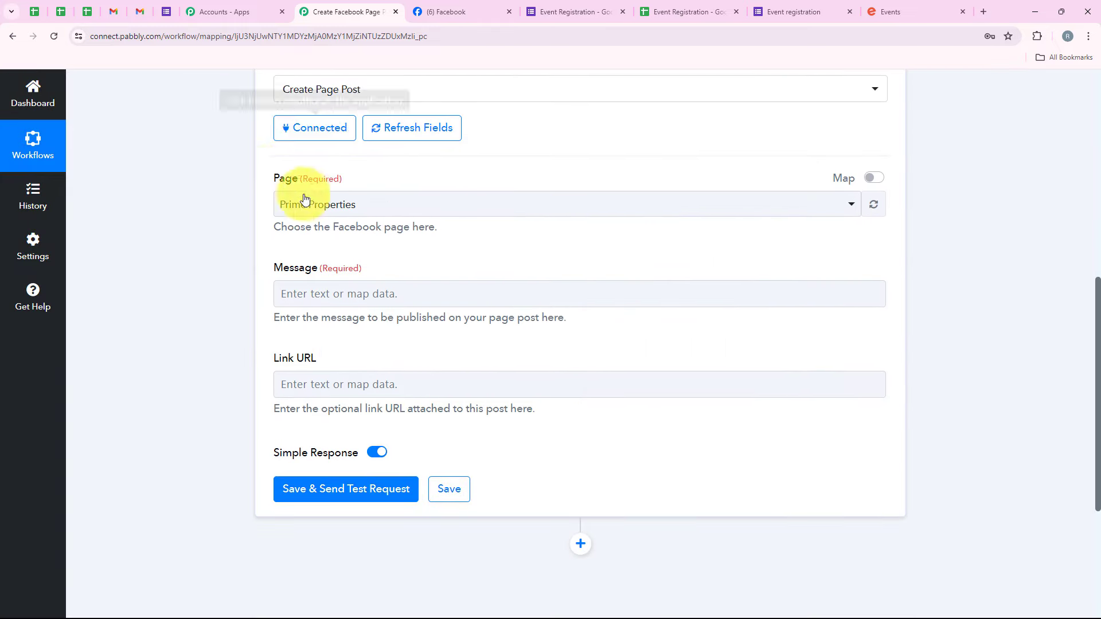
left_click_drag(294, 180, 299, 180)
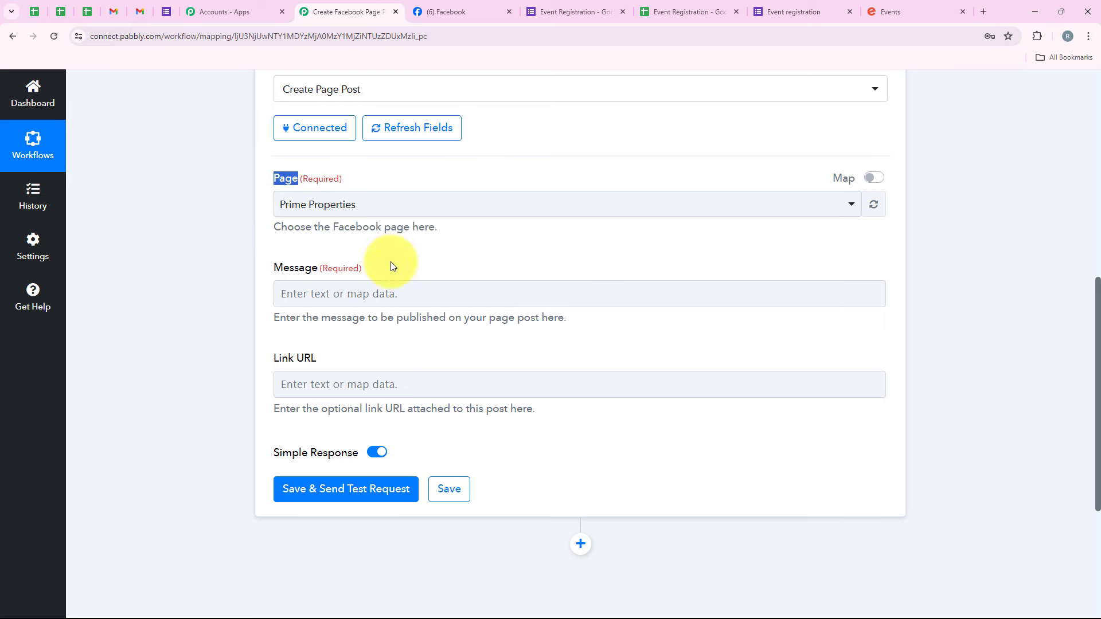
left_click(503, 4)
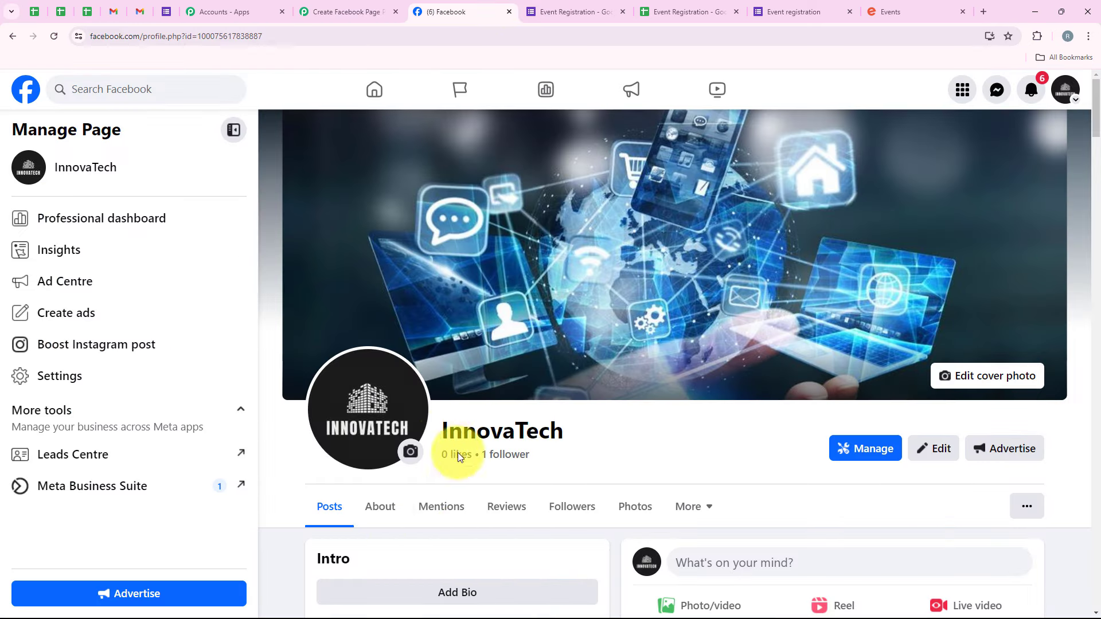
left_click_drag(442, 434, 563, 435)
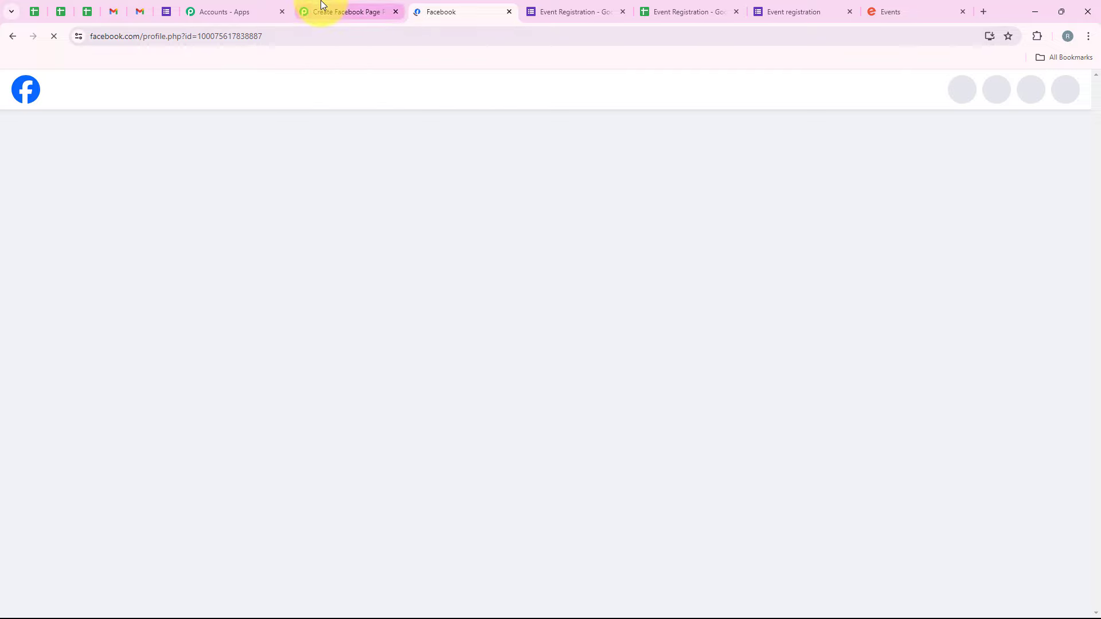
left_click(320, 8)
left_click(321, 212)
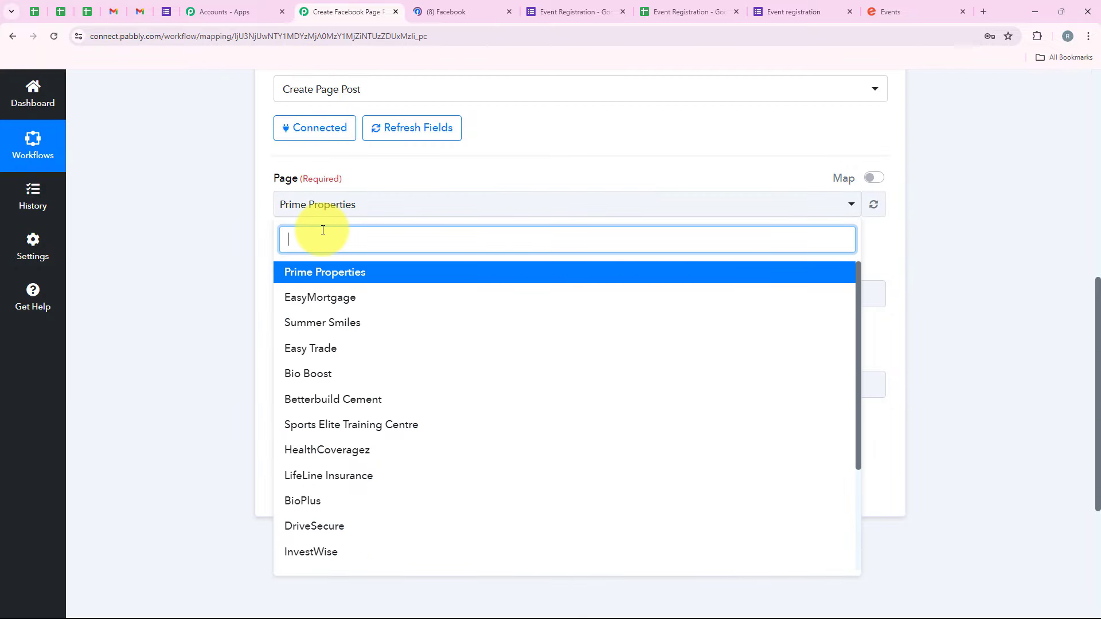
type("inno")
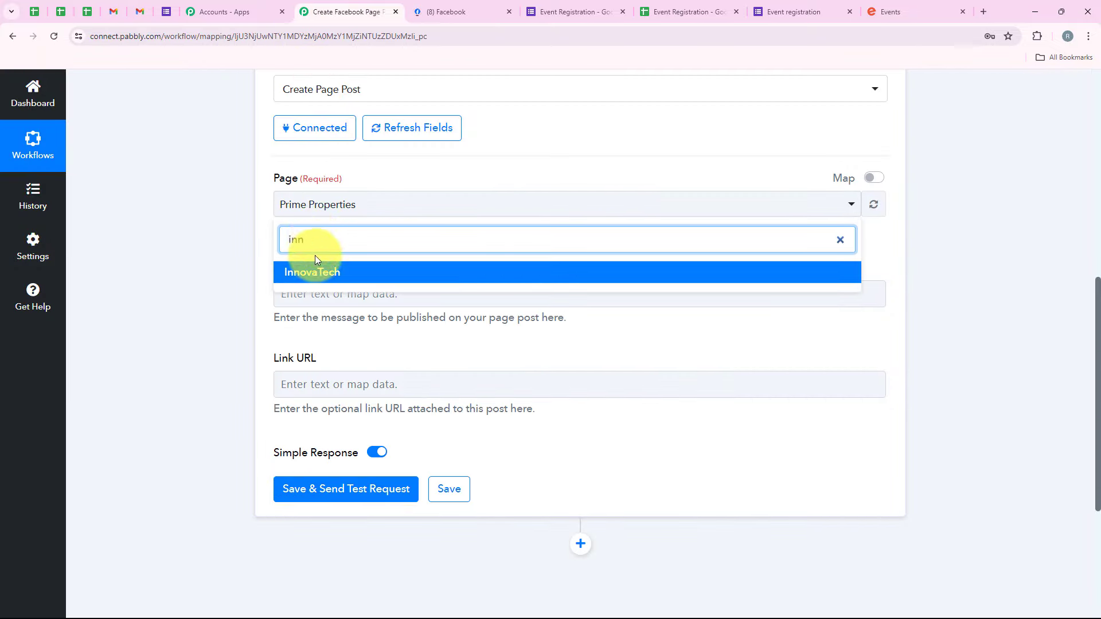
left_click(319, 265)
Enter a message with "New Event Alert!", Details, labels for Event Name, Event Description, Start Date, End Date and Event Link, and the closing "Regards"
left_click_drag(267, 269, 315, 275)
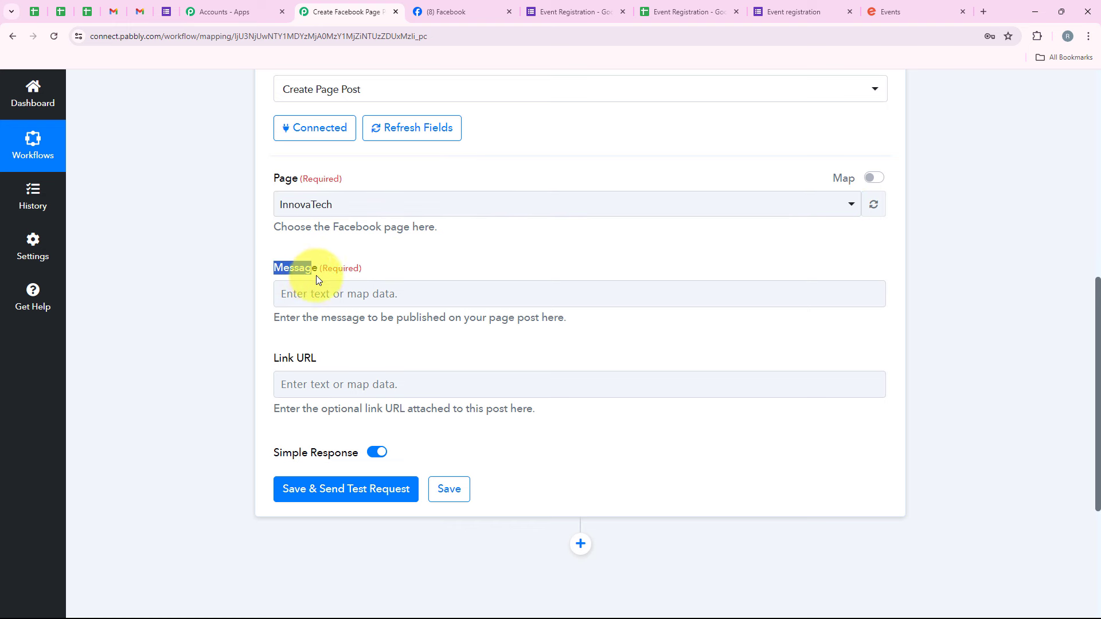
left_click(316, 293)
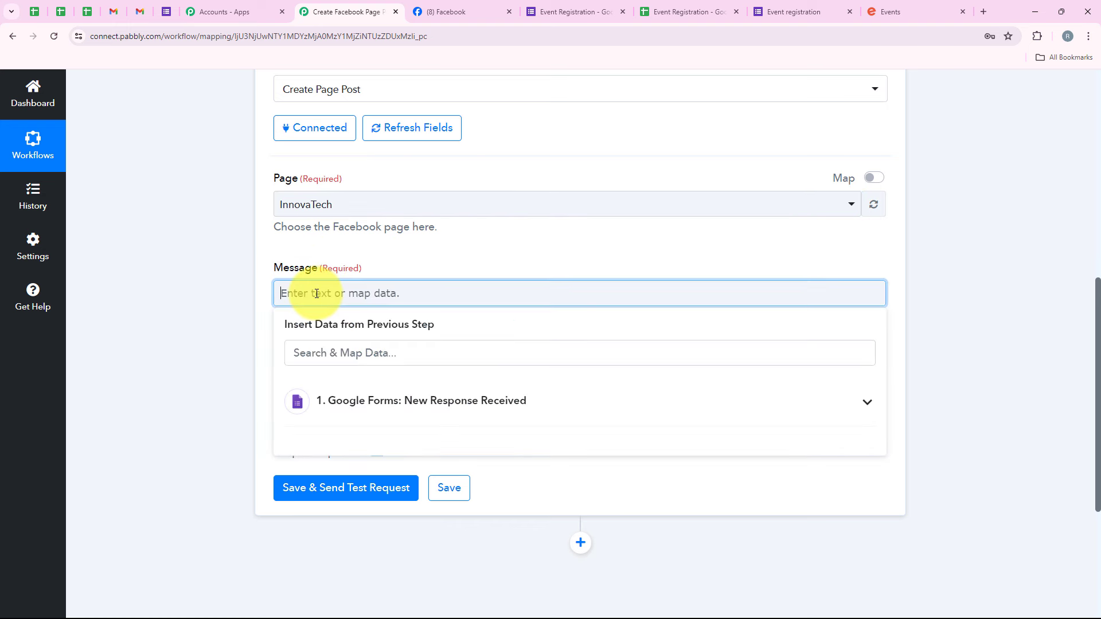
type("New Event Alert!  Details  Event Name: Event Description: Start Date: End Date: Event Link:  Regards")
scroll(290, 177, "down", 2)
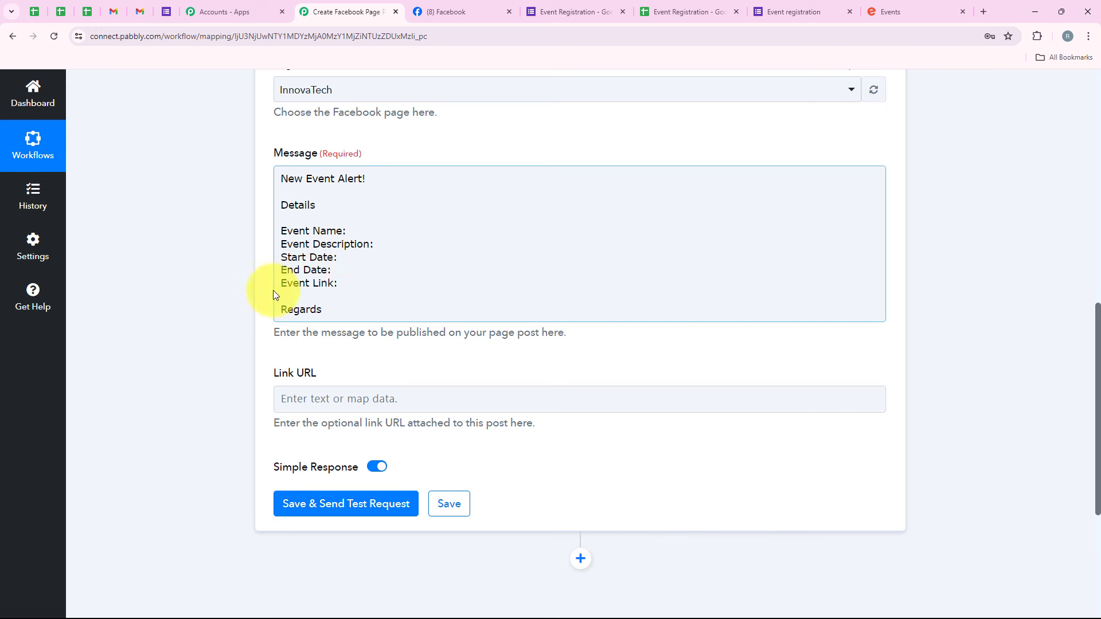
left_click(384, 245)
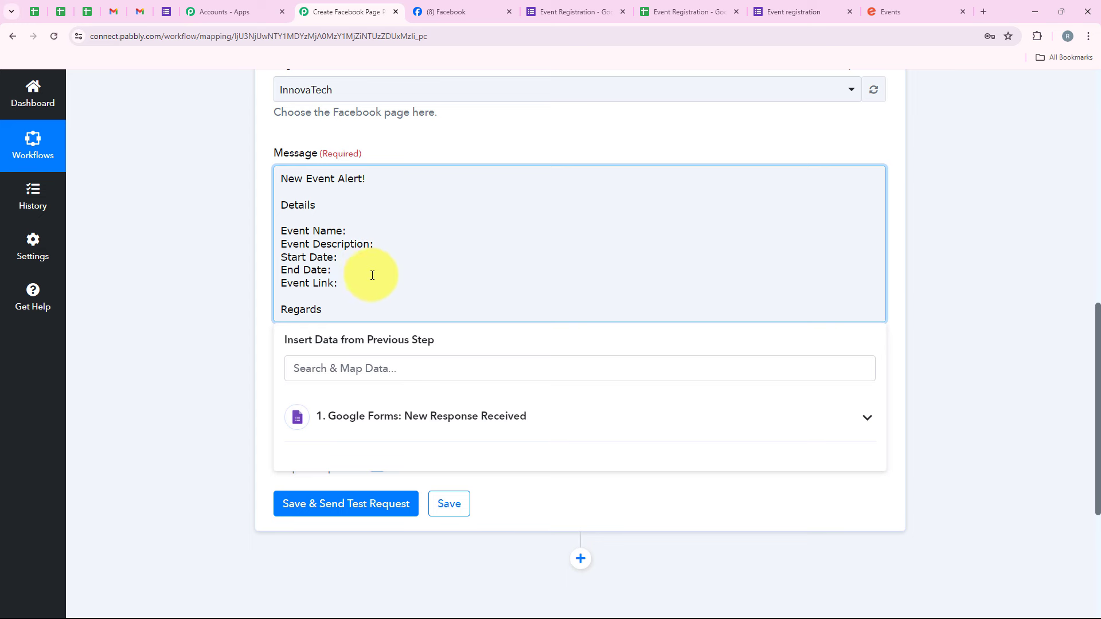
left_click(366, 231)
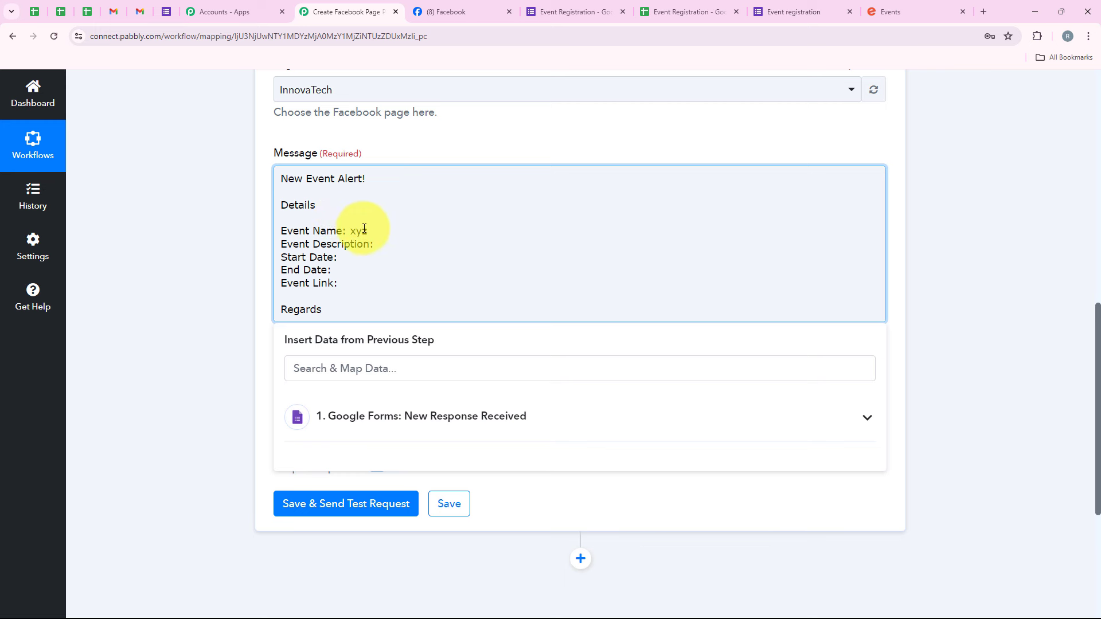
double_click(369, 229)
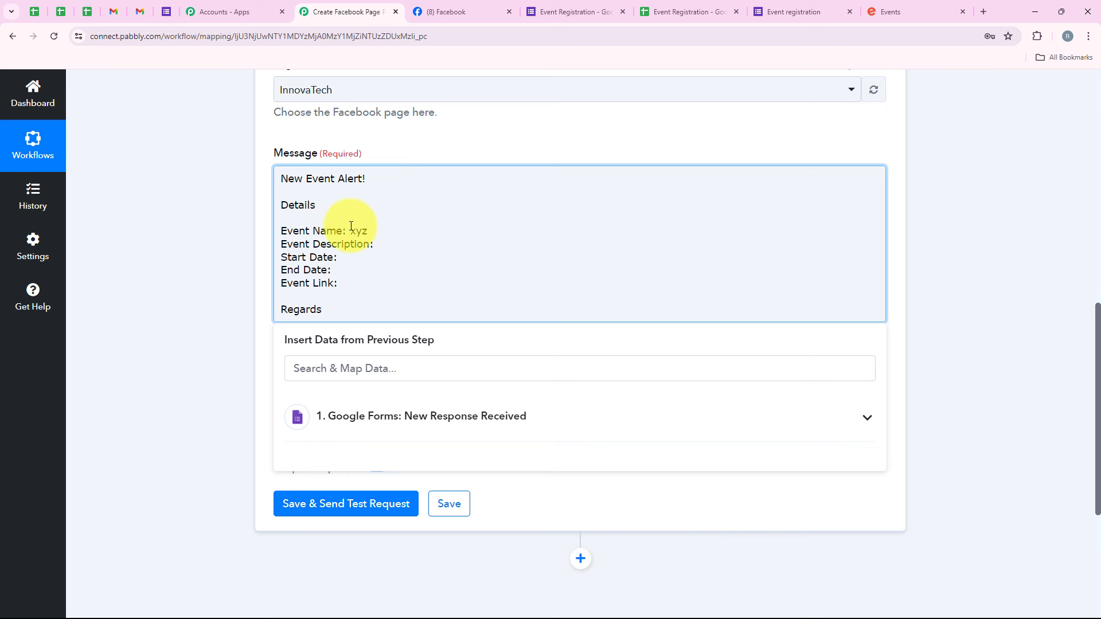
key("BackSpace")
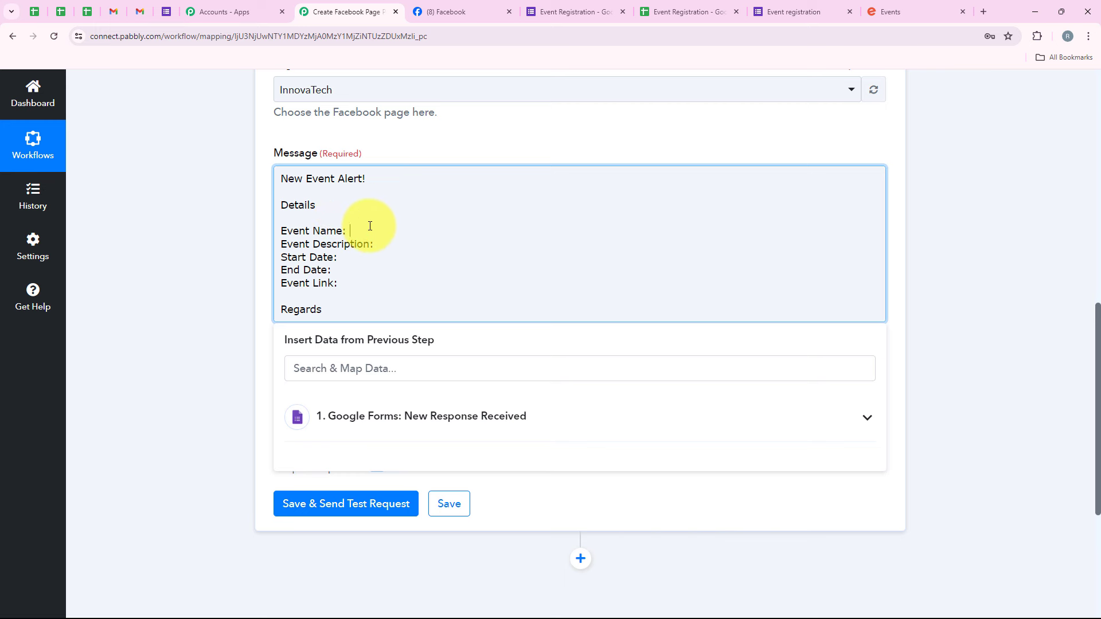
Map the Google Forms Event Name value after the Event Name label in the message
left_click(474, 418)
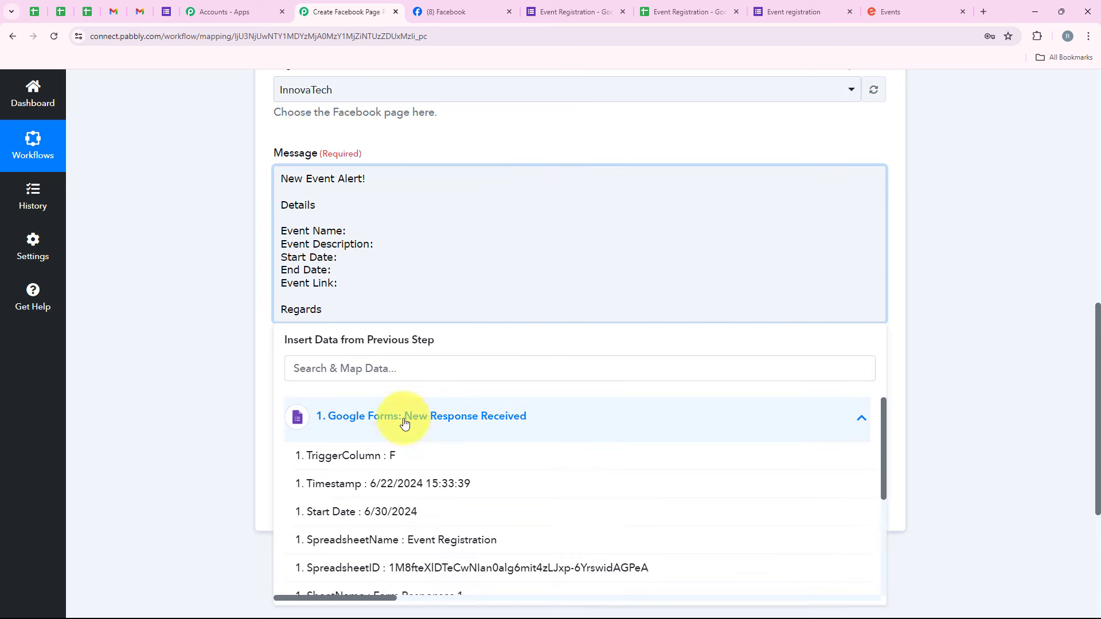
scroll(465, 538, "down", 1)
scroll(459, 536, "down", 4)
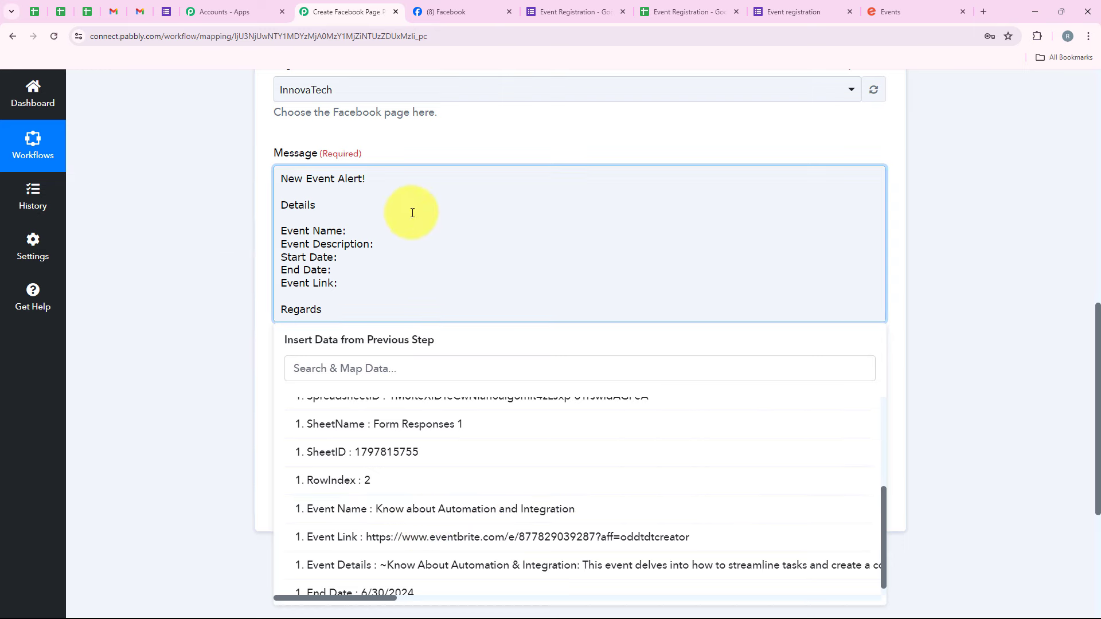
left_click(400, 227)
left_click(373, 375)
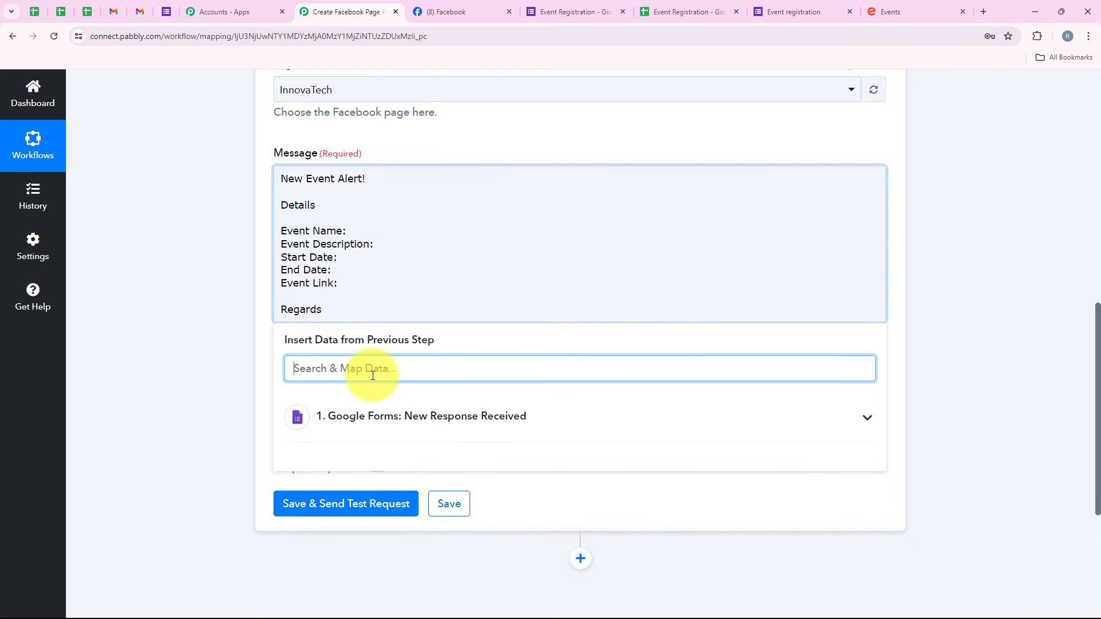
type("Name")
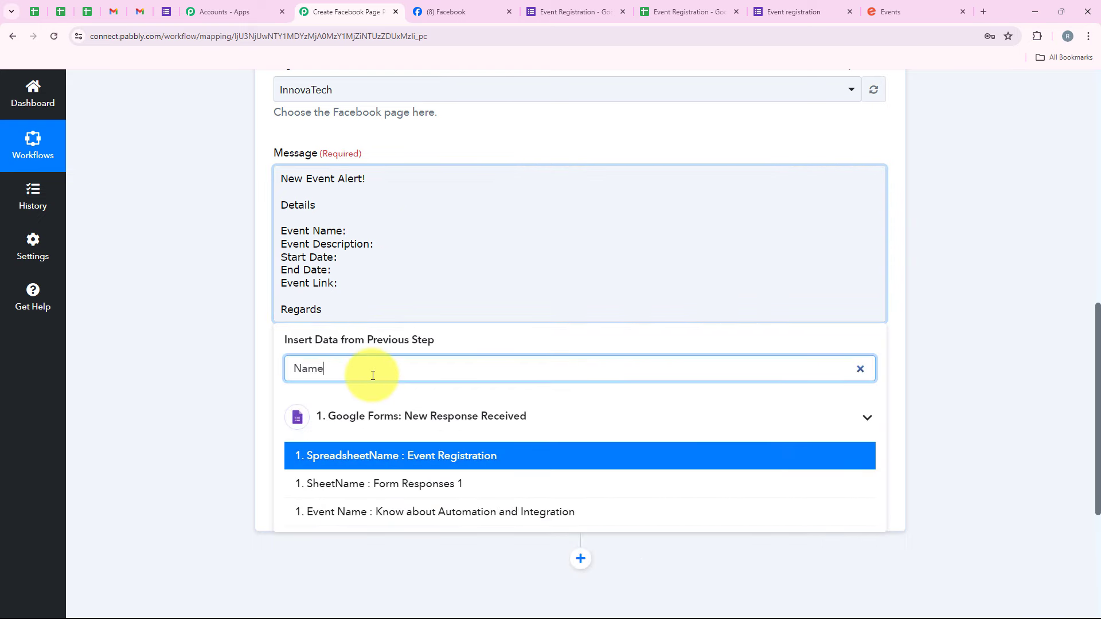
left_click(558, 522)
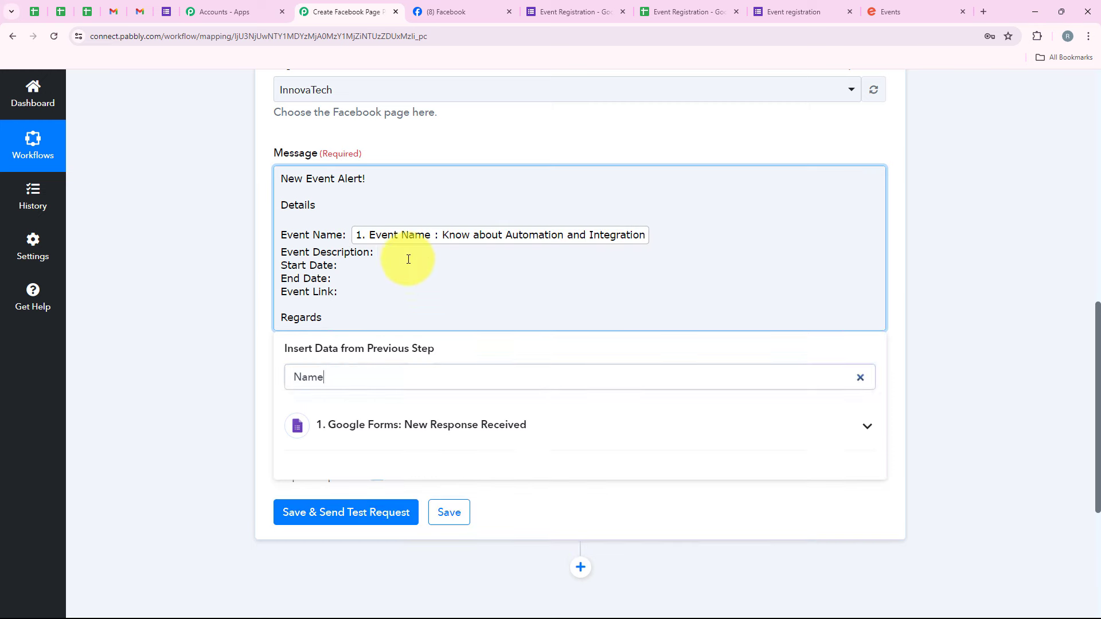
Map the Google Forms Event Details value to the Event Description label in the message
double_click(350, 382)
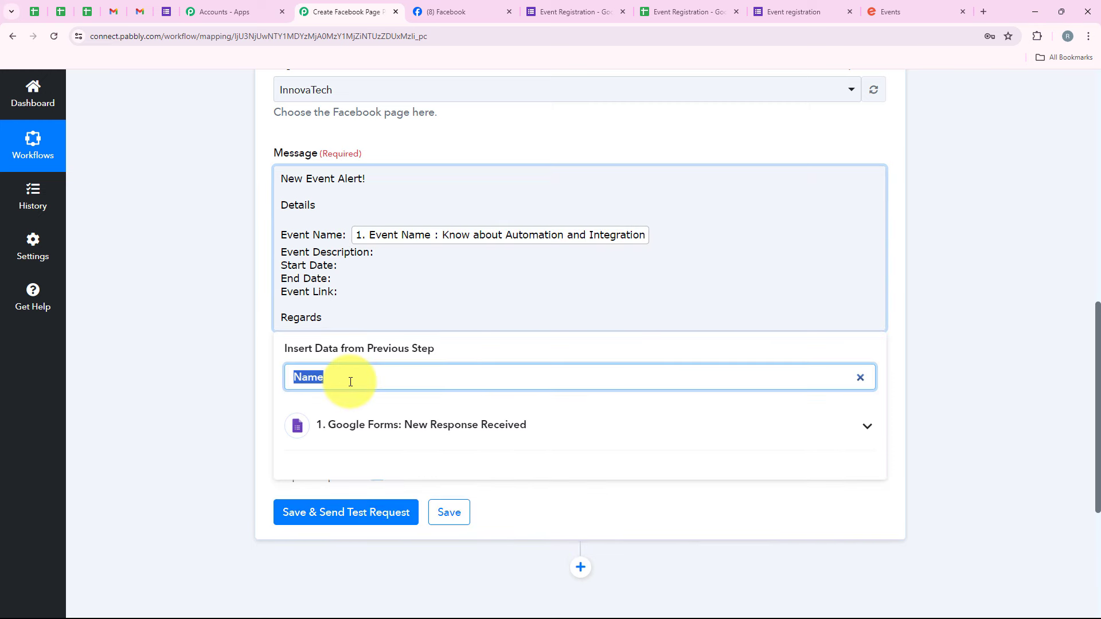
type("Des")
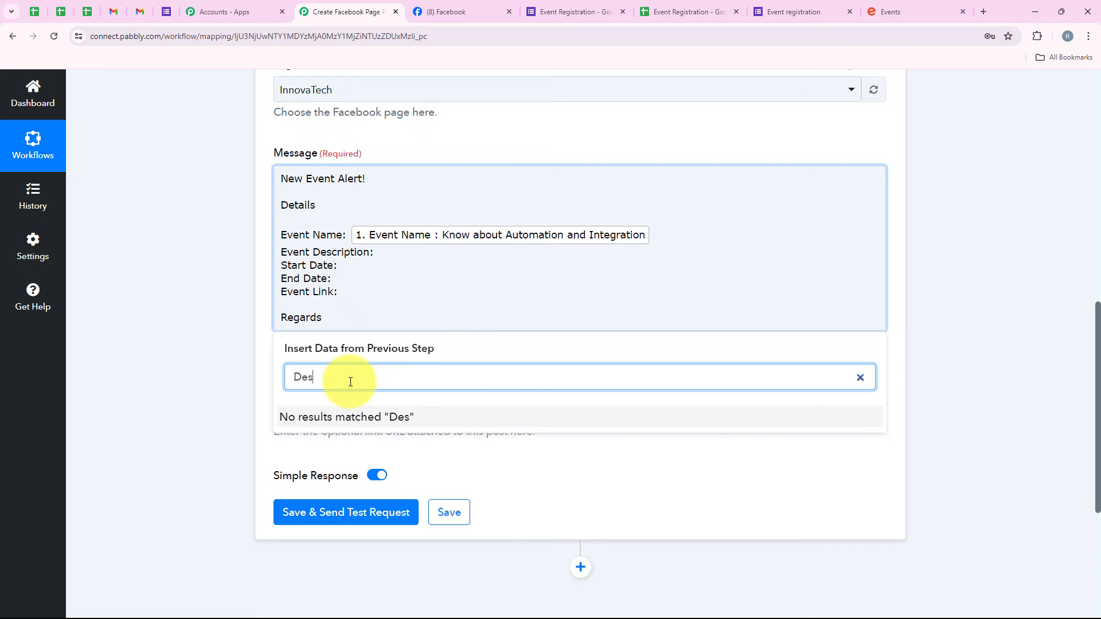
key("BackSpace")
left_click(371, 492)
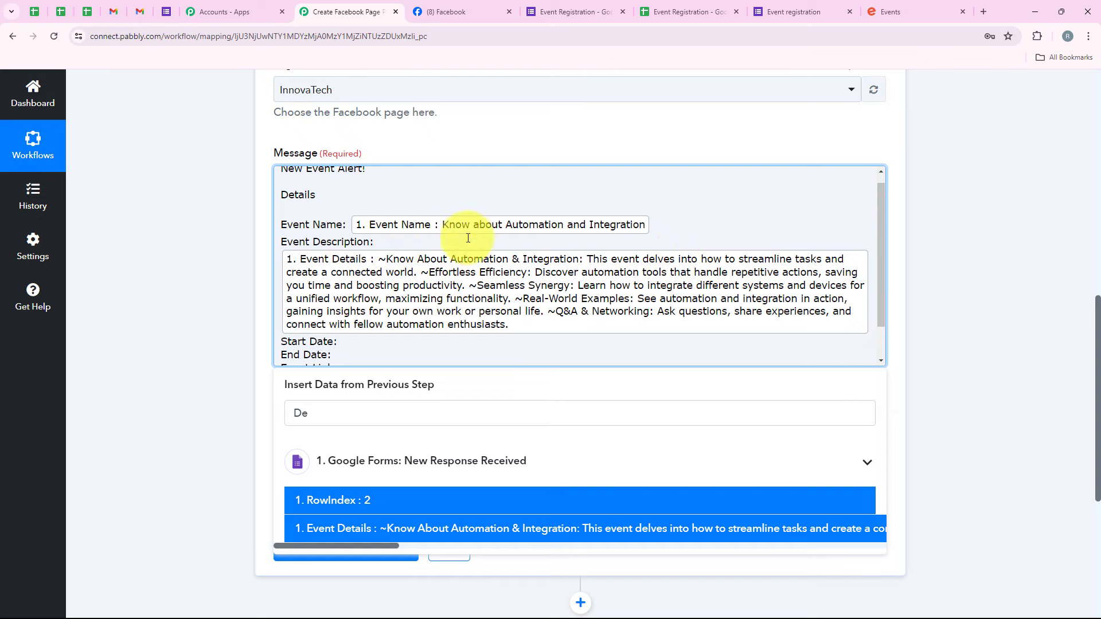
Map the Google Forms Start Date value after the Start Date label in the message
double_click(336, 414)
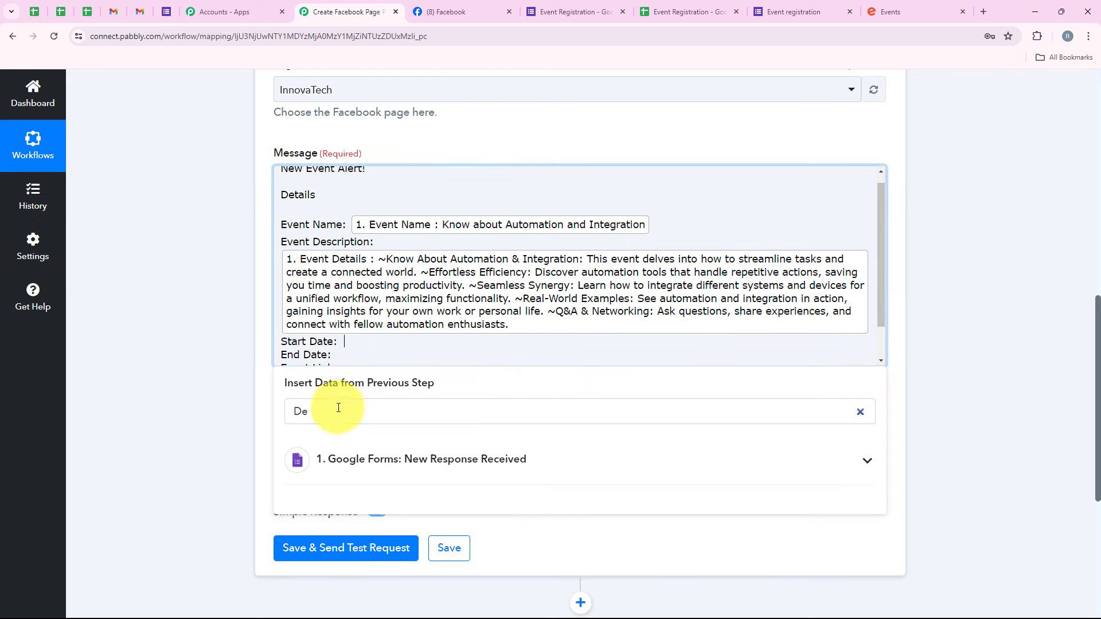
key("BackSpace")
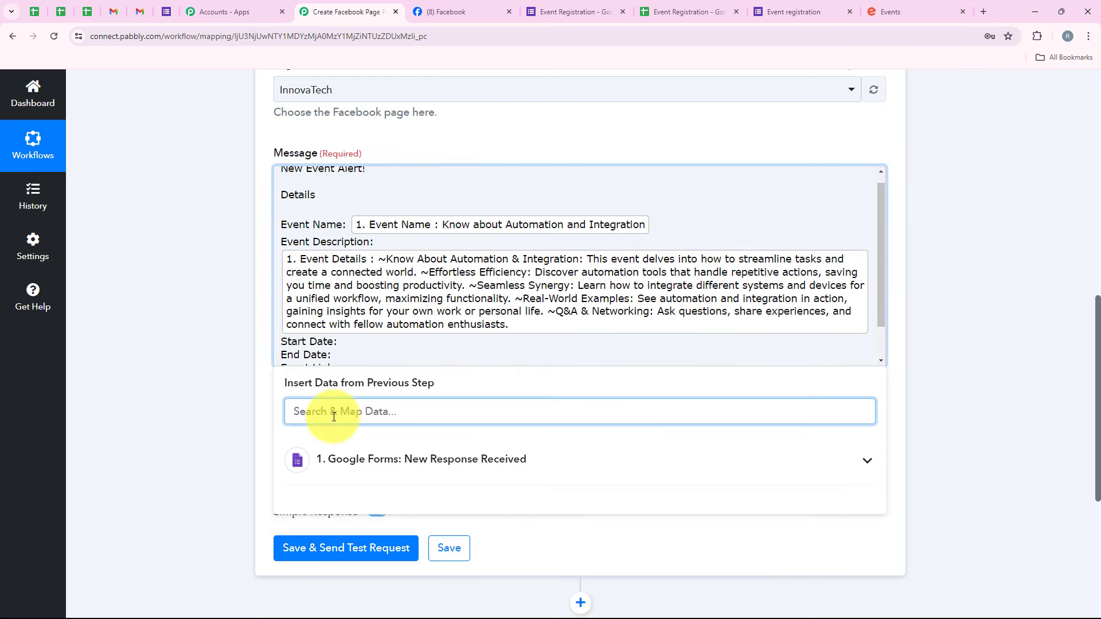
type("date")
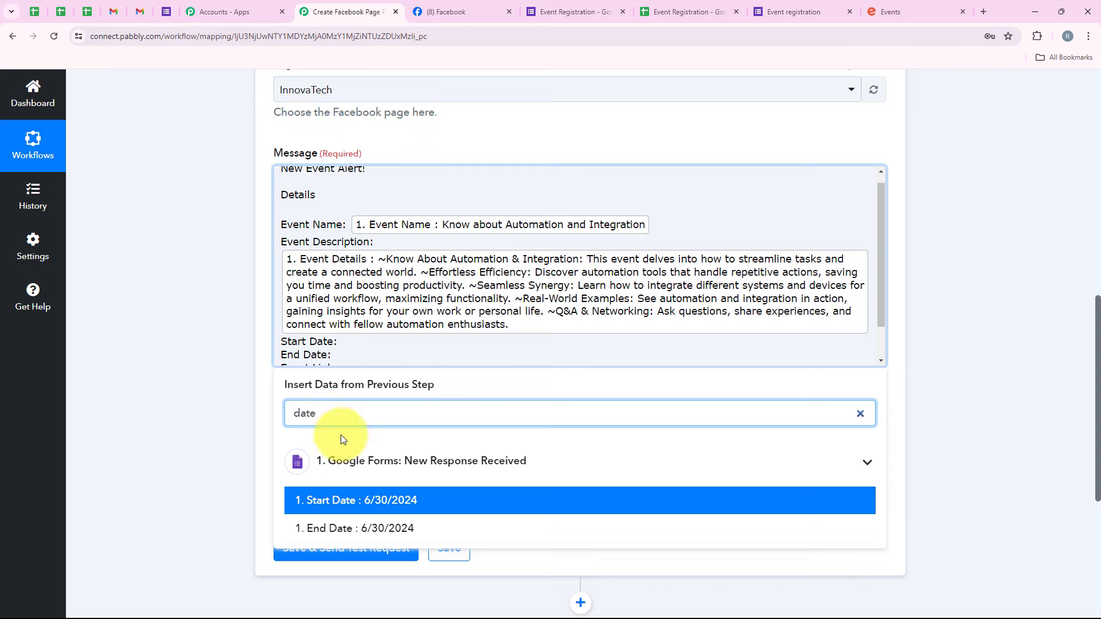
left_click(344, 500)
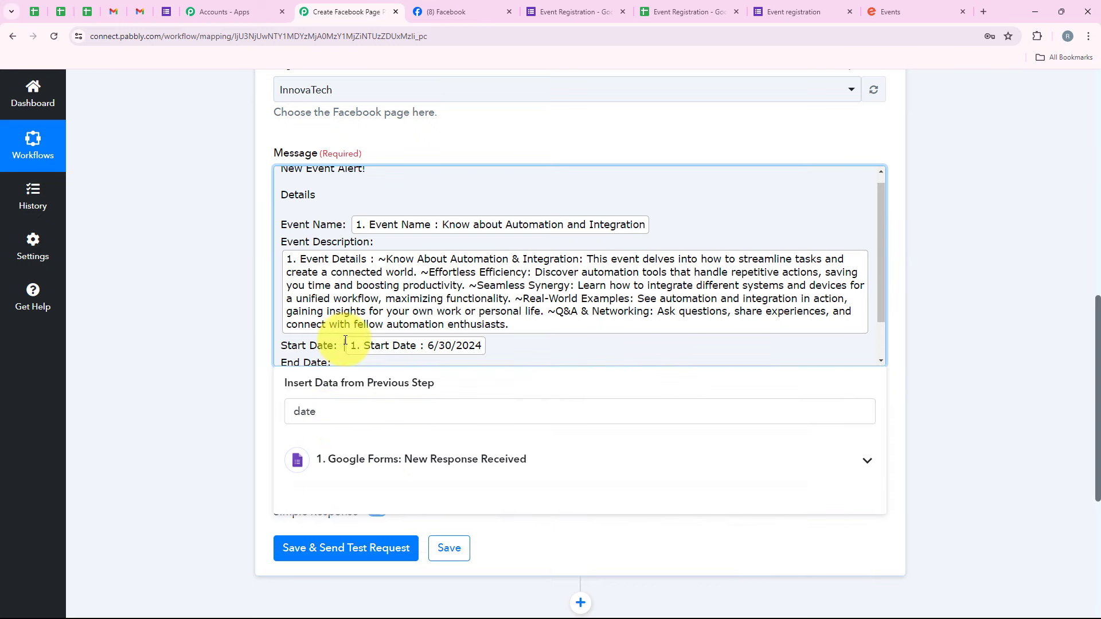
Map the Google Forms End Date value after the End Date label in the message
scroll(345, 340, "down", 1)
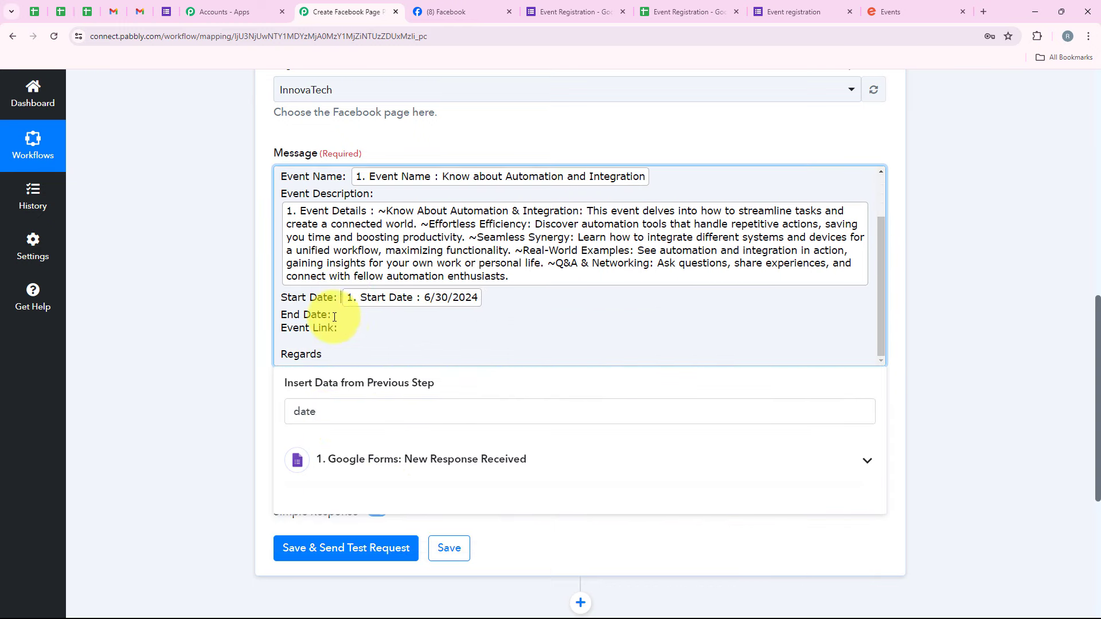
left_click(337, 407)
key("ctrl+a")
type("Date")
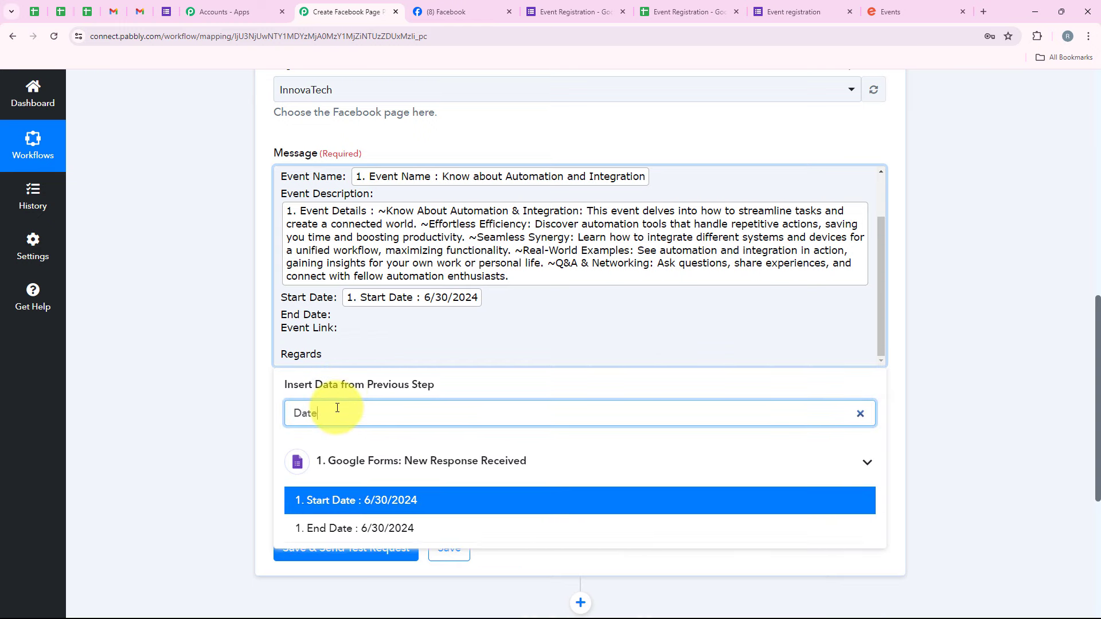
left_click(365, 529)
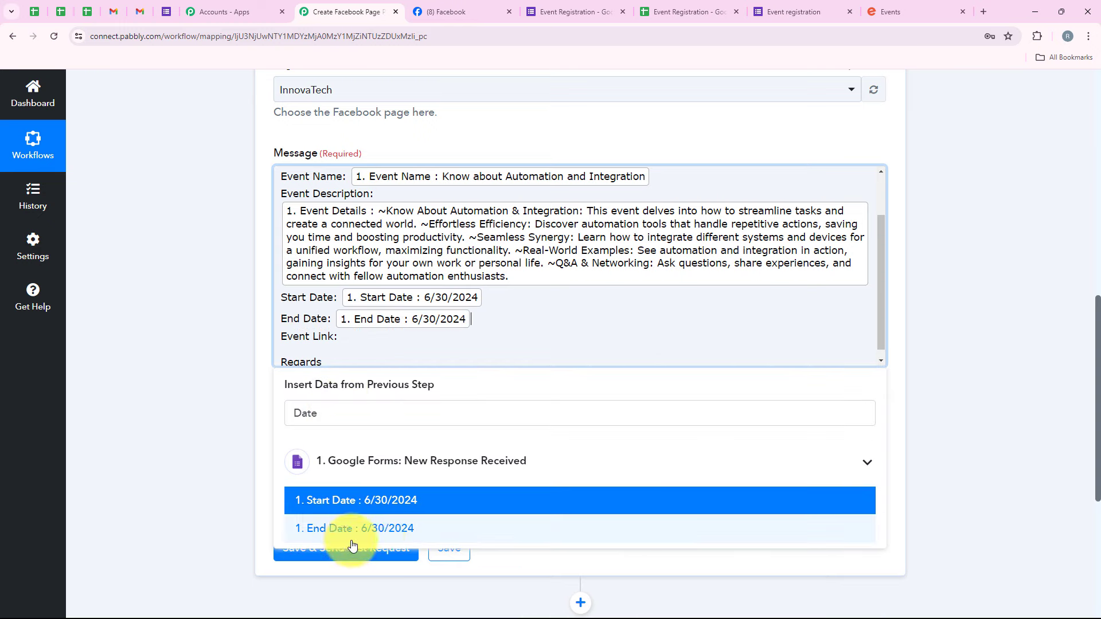
Map the Google Forms Event Link value after the Event Link label in the message
left_click(354, 406)
key("ctrl+a")
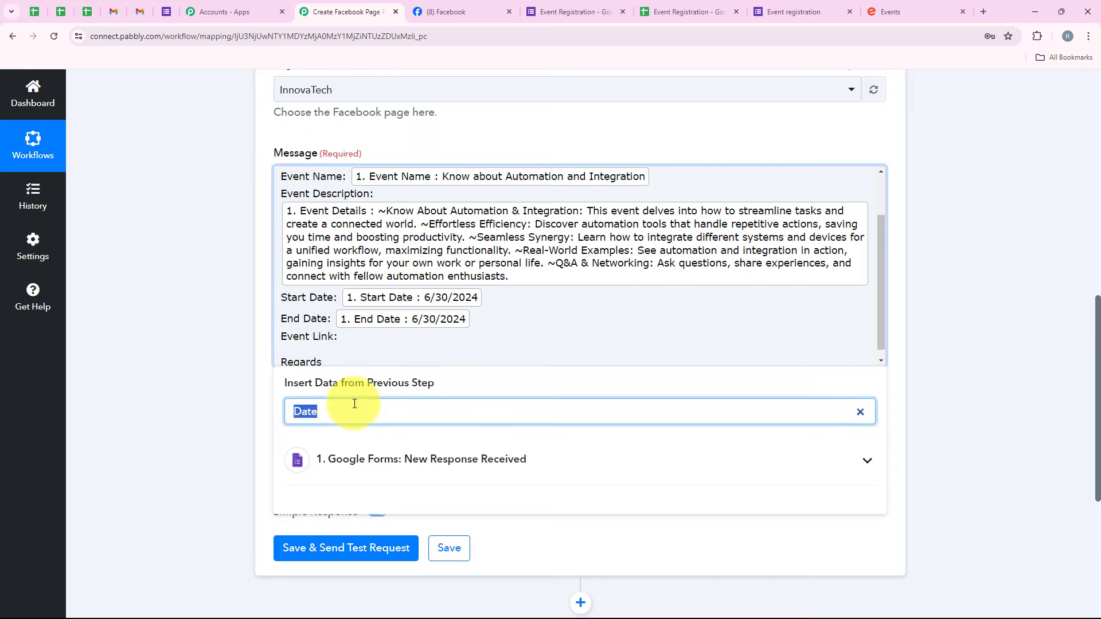
type("Link")
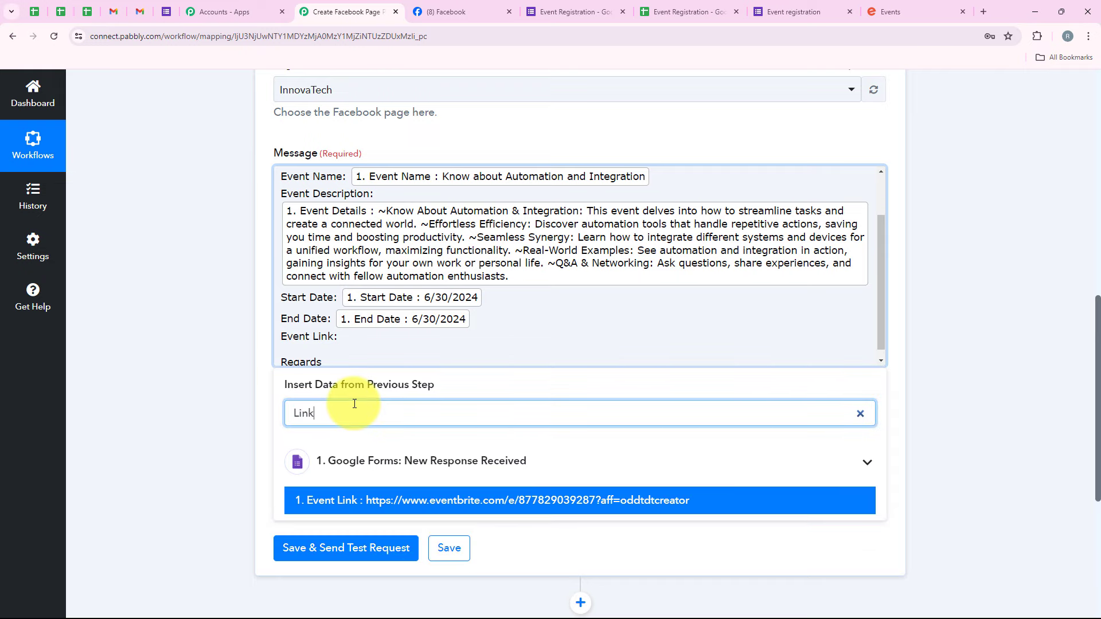
left_click(393, 499)
Map the Google Forms Event Link value to the optional Link URL attached to the Facebook post
scroll(621, 258, "down", 1)
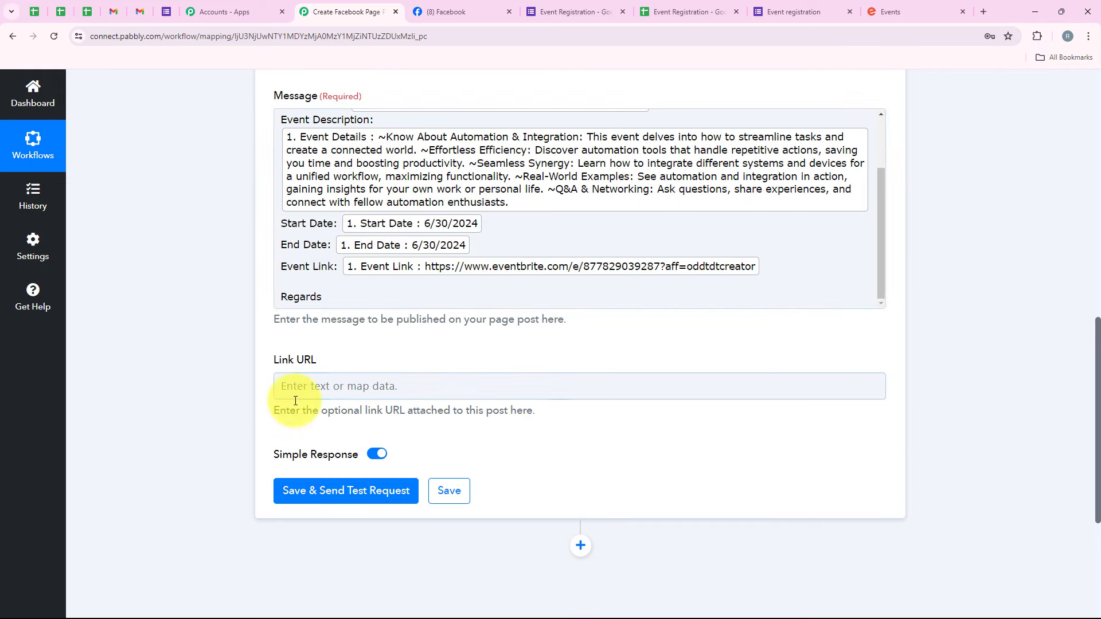
scroll(275, 310, "down", 1)
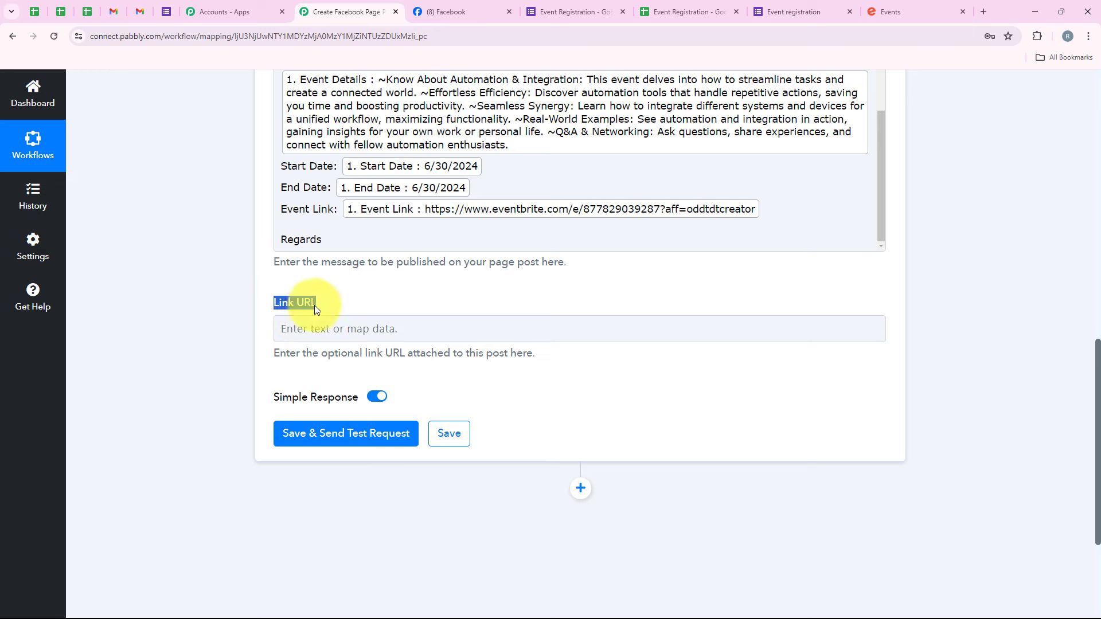
left_click(318, 328)
left_click(251, 355)
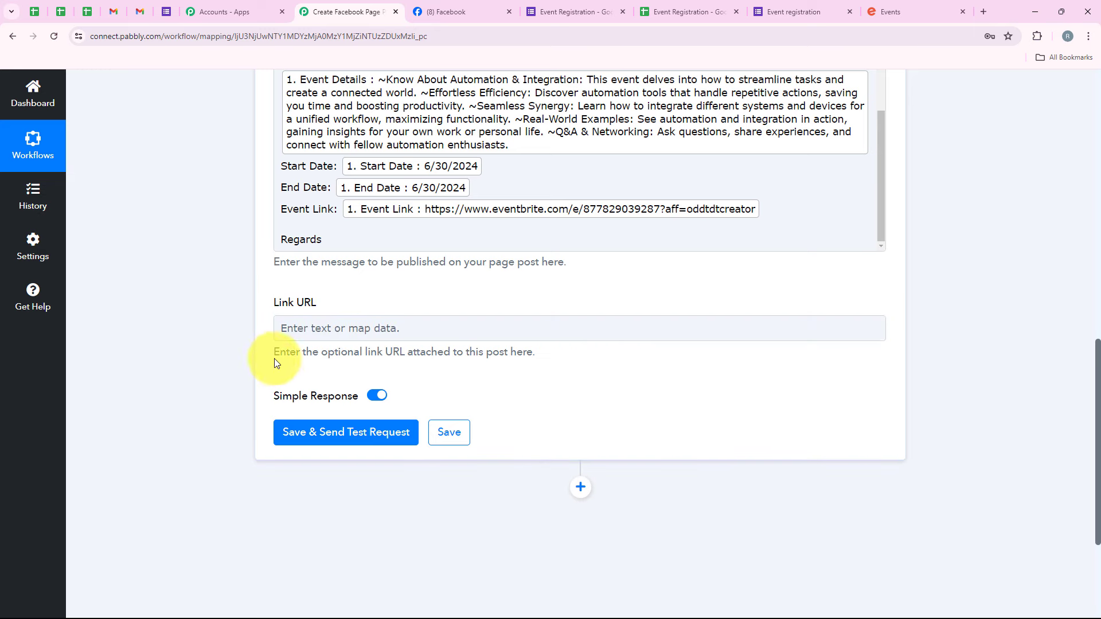
left_click_drag(274, 359, 344, 359)
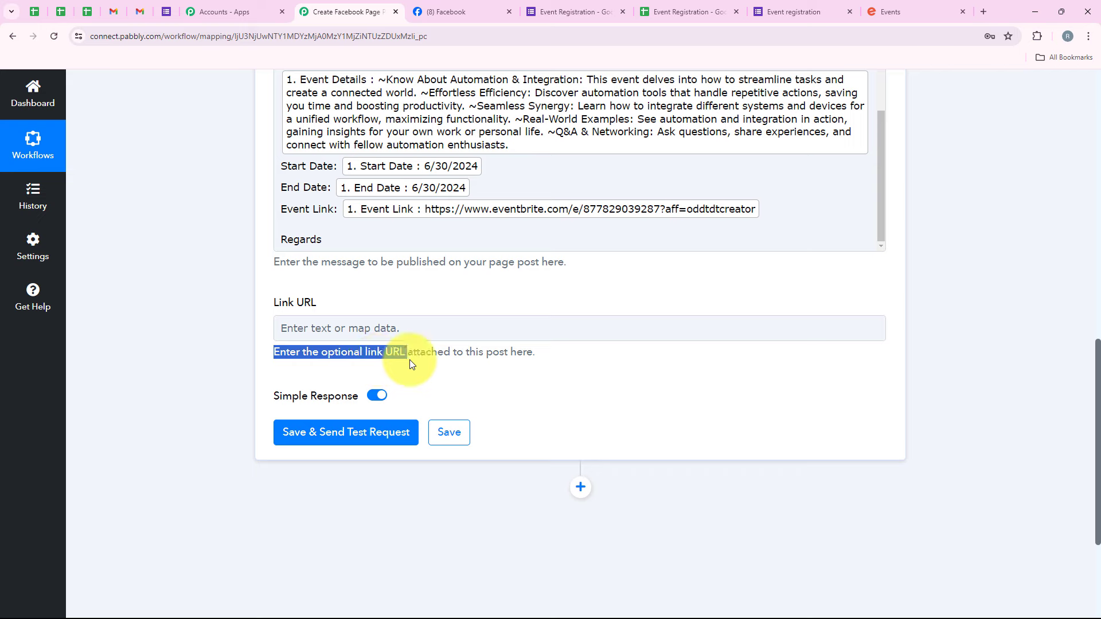
left_click(390, 329)
left_click(264, 309)
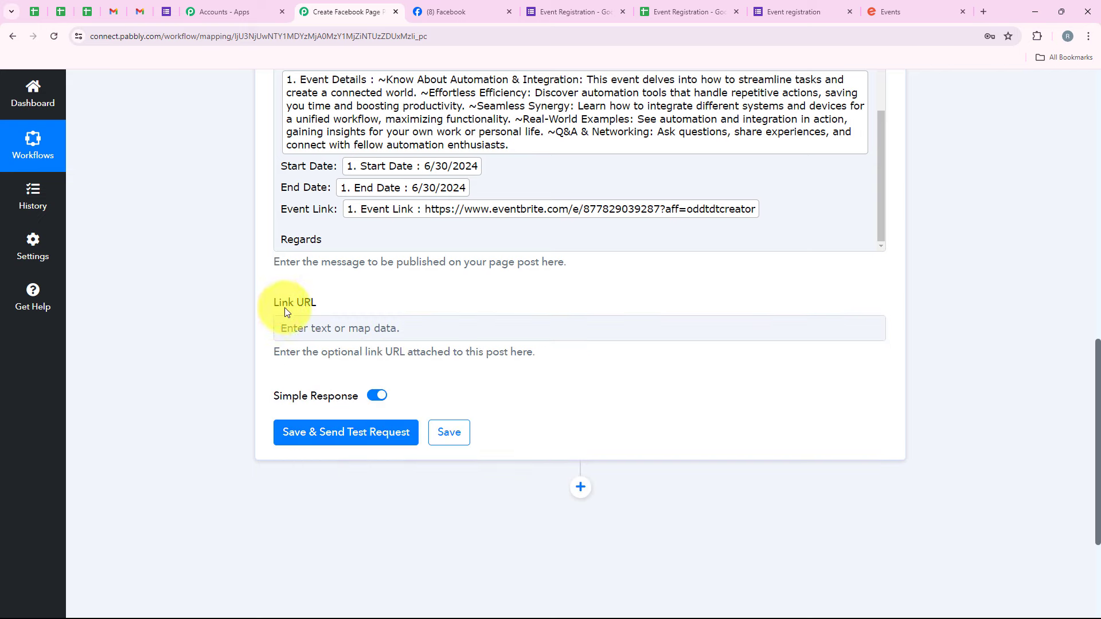
left_click(343, 324)
left_click(386, 380)
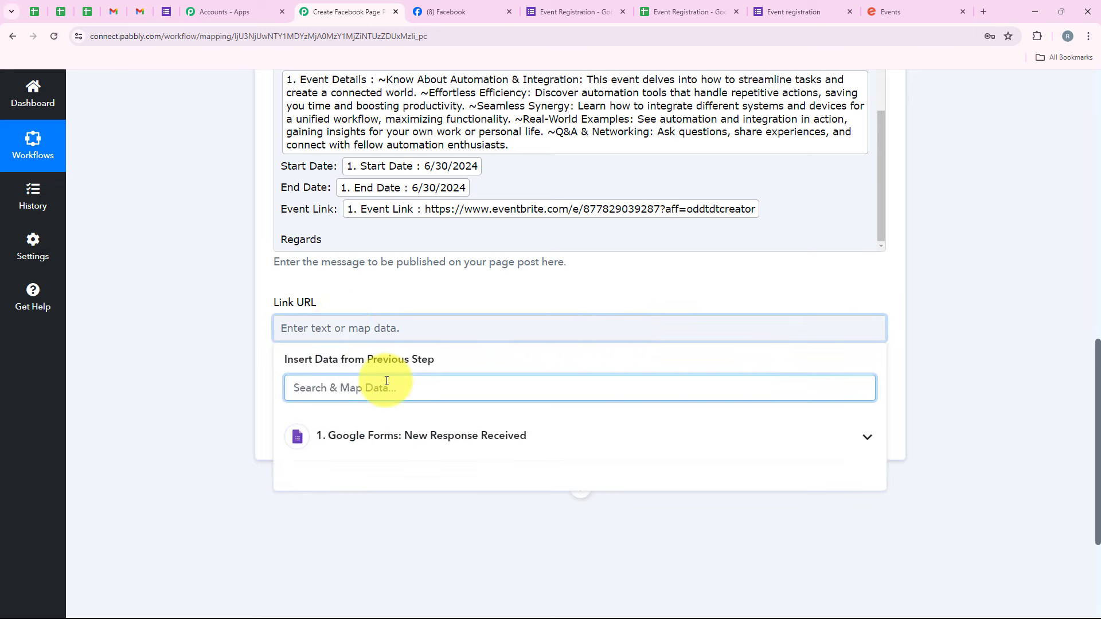
type("Link")
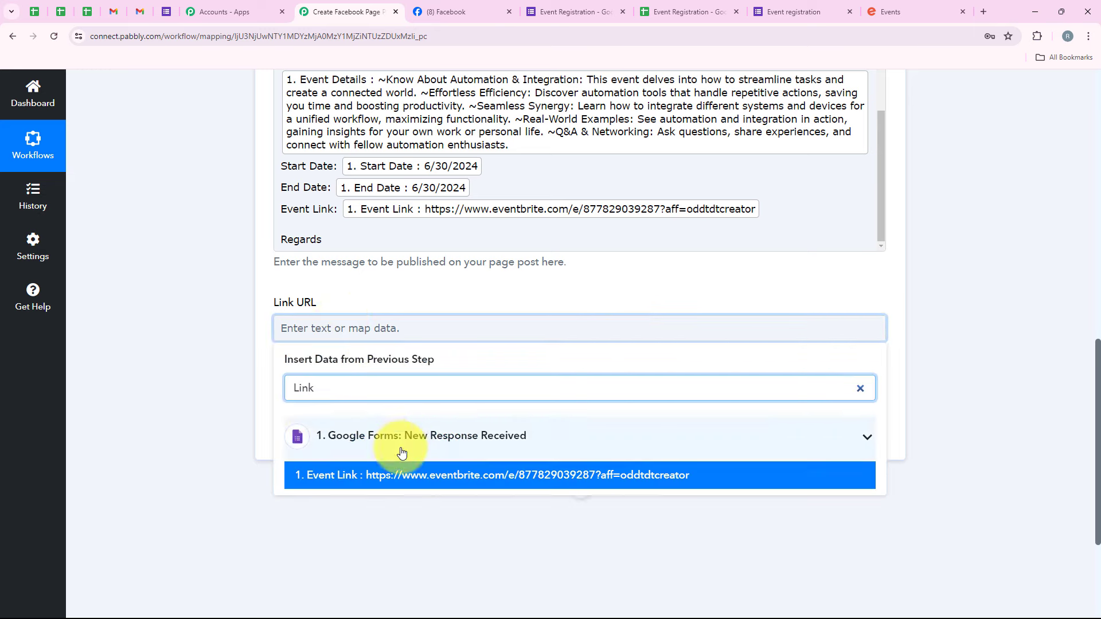
left_click(568, 475)
left_click(256, 300)
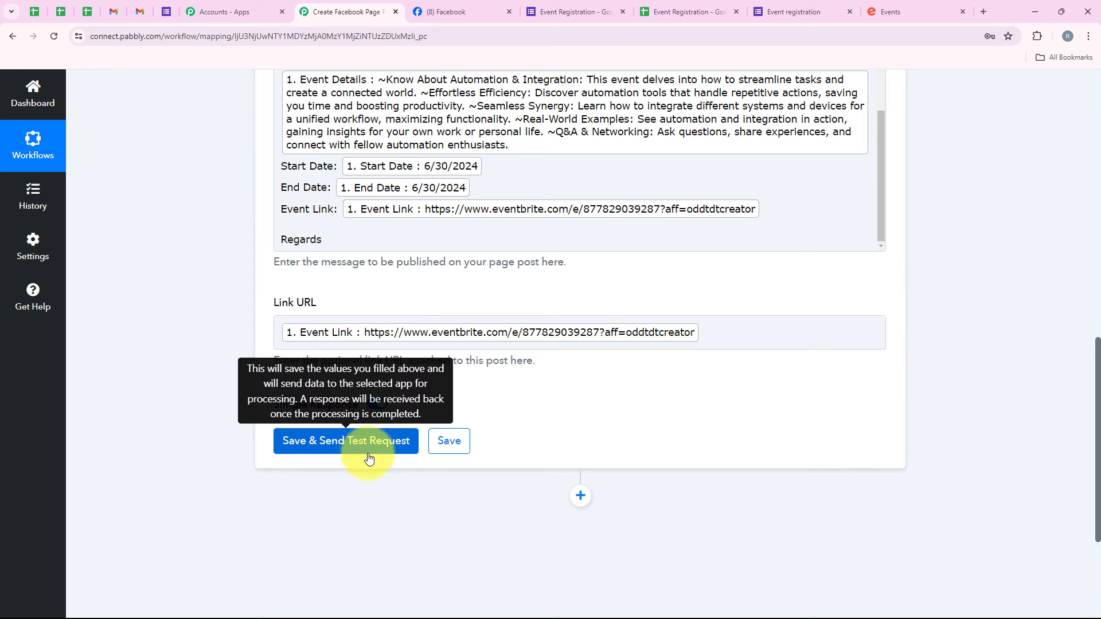
Save the Facebook Pages action, send a test request and review the response fields
left_click(338, 456)
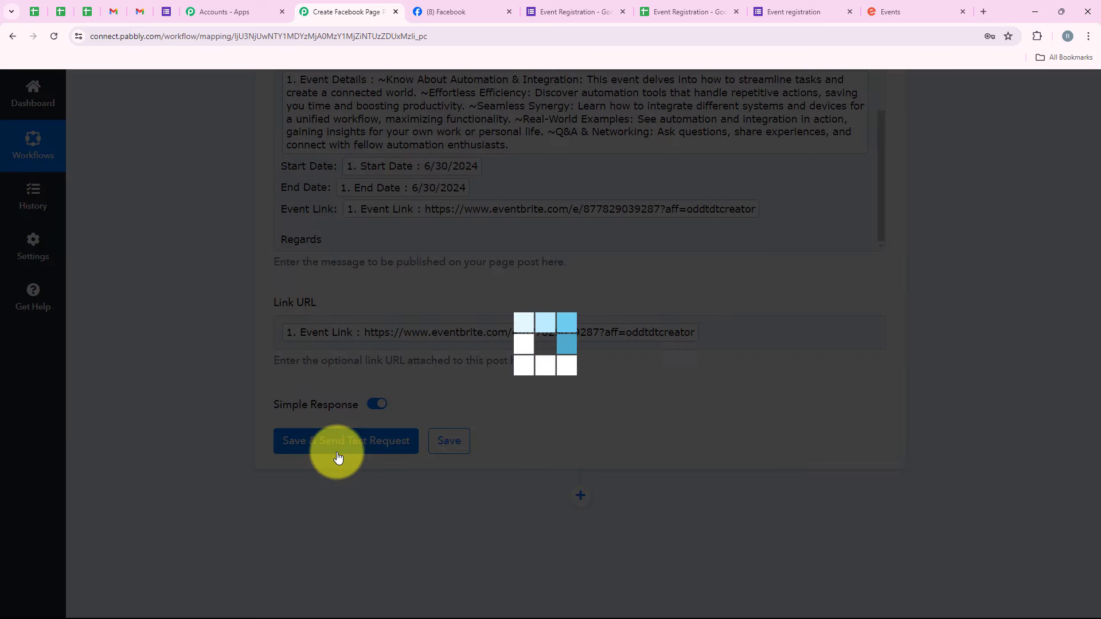
scroll(754, 218, "down", 4)
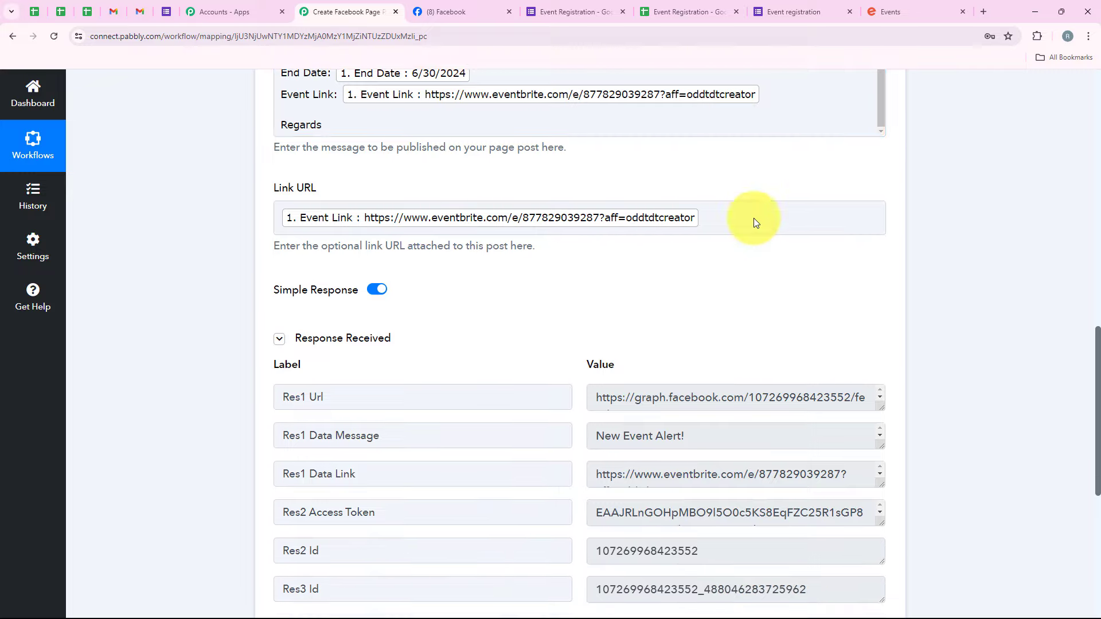
scroll(706, 384, "down", 1)
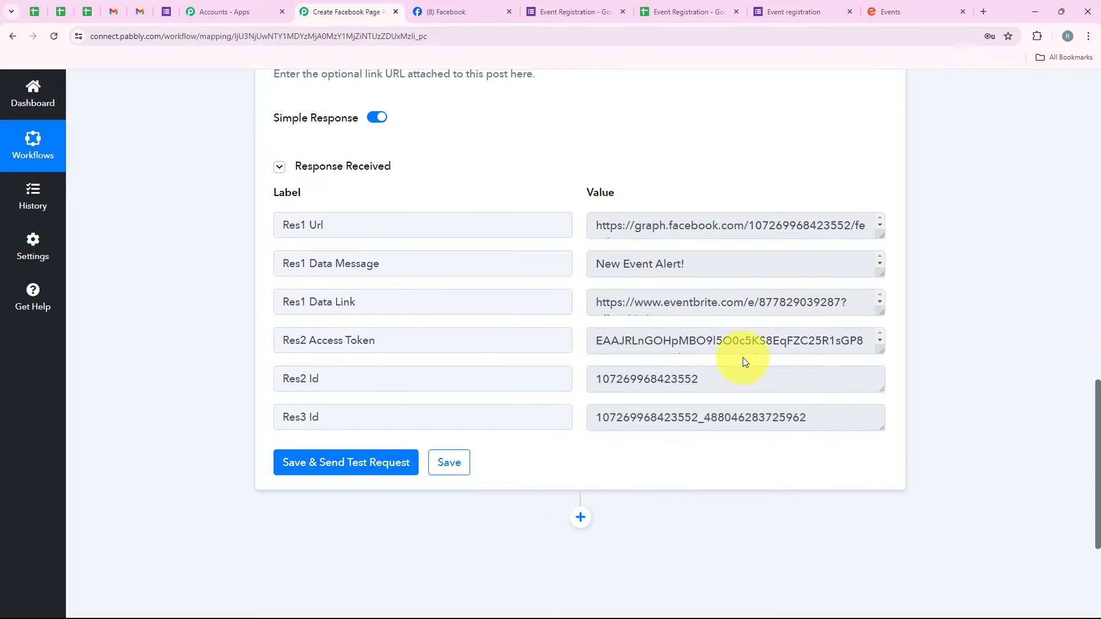
scroll(754, 333, "up", 1)
scroll(814, 286, "up", 2)
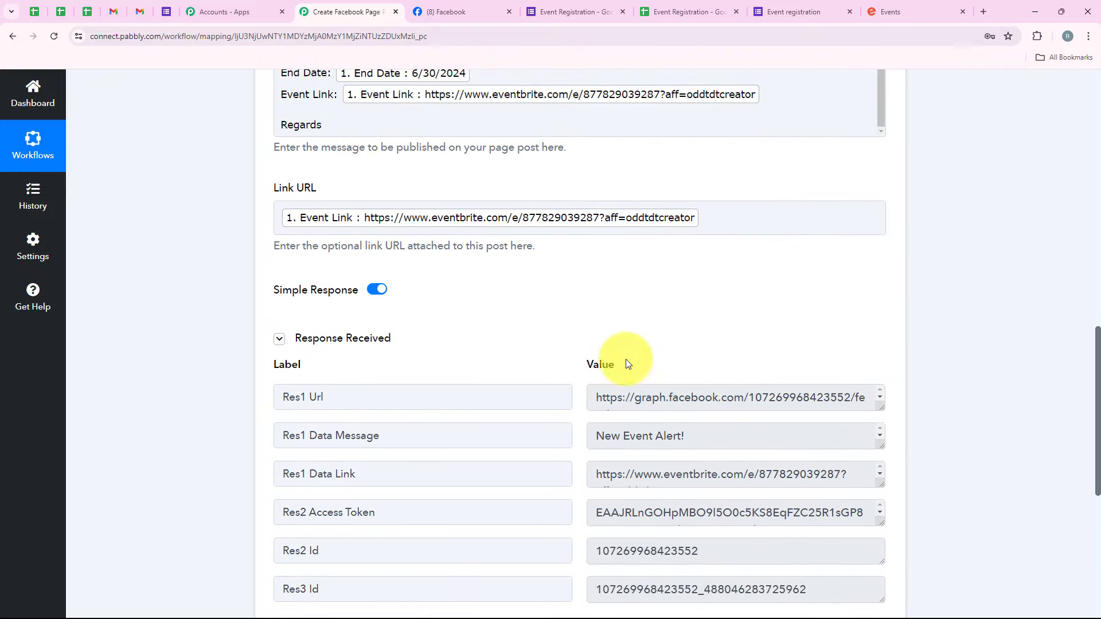
Collapse the Facebook Pages action so the workflow shows both steps in compact form
middle_click(203, 384)
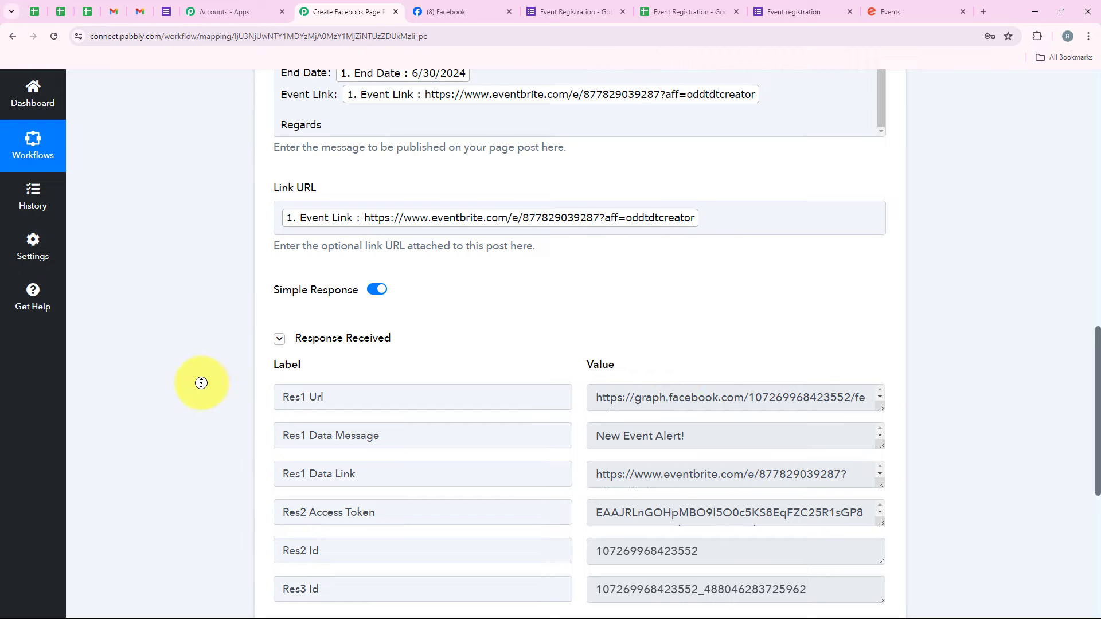
scroll(203, 384, "up", 10)
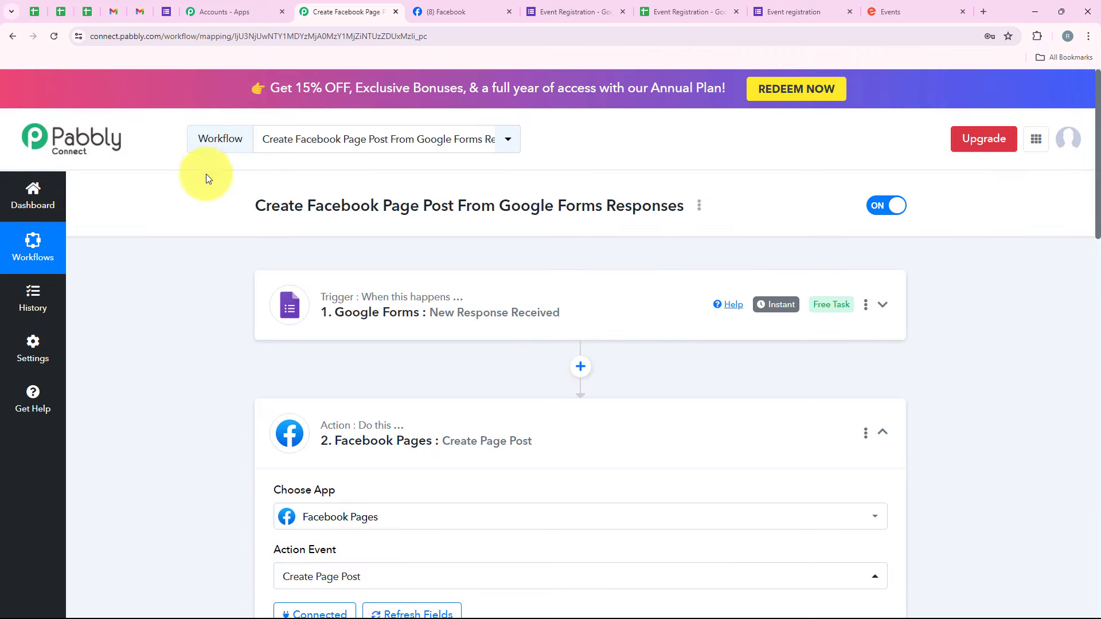
left_click(439, 431)
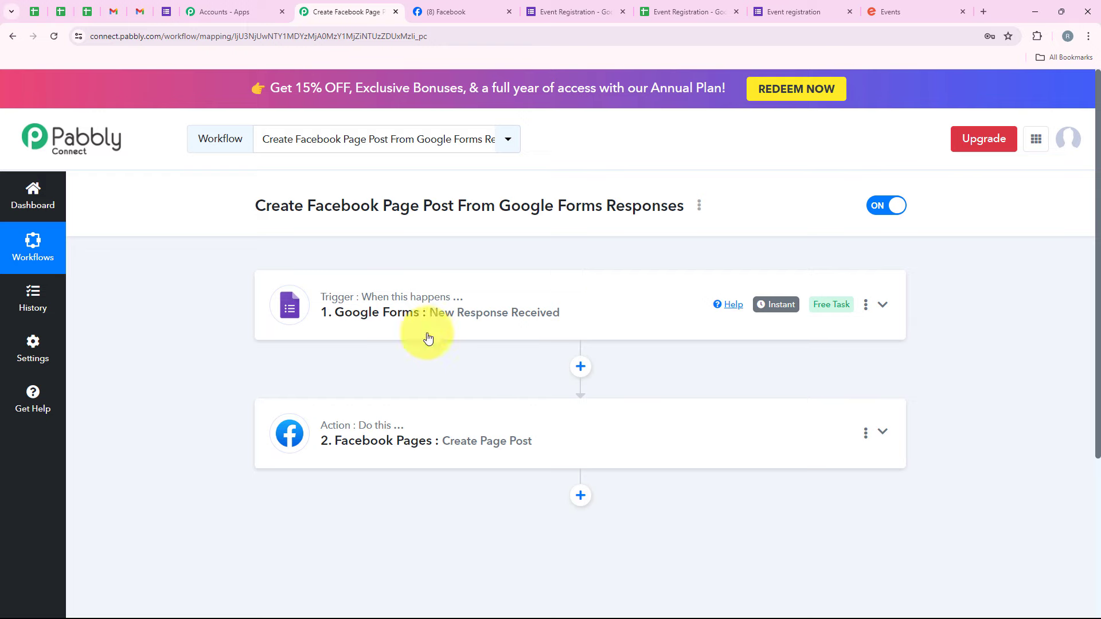
Switch to Facebook, reload the InnovaTech page and expand the newest post to check its event details, dates, link and preview
left_click(441, 11)
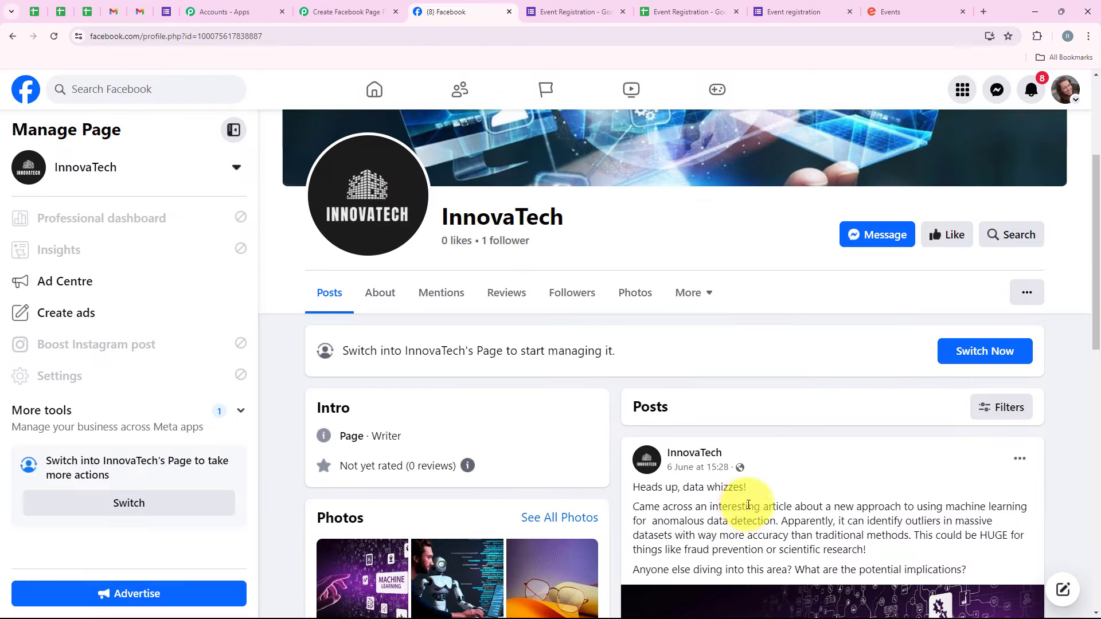
left_click(50, 36)
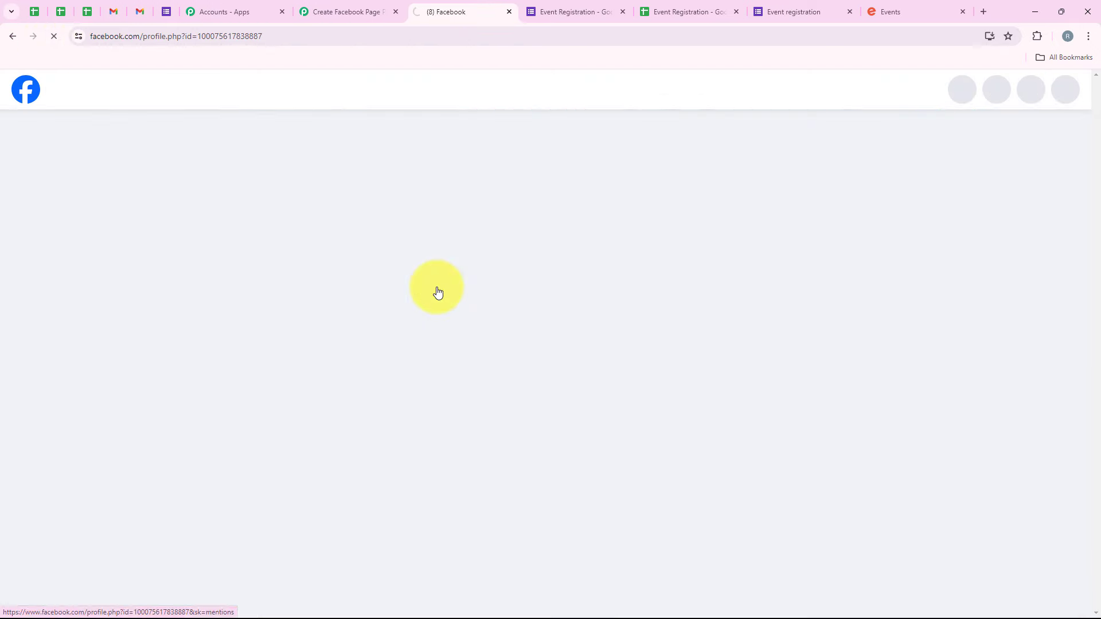
scroll(752, 411, "down", 7)
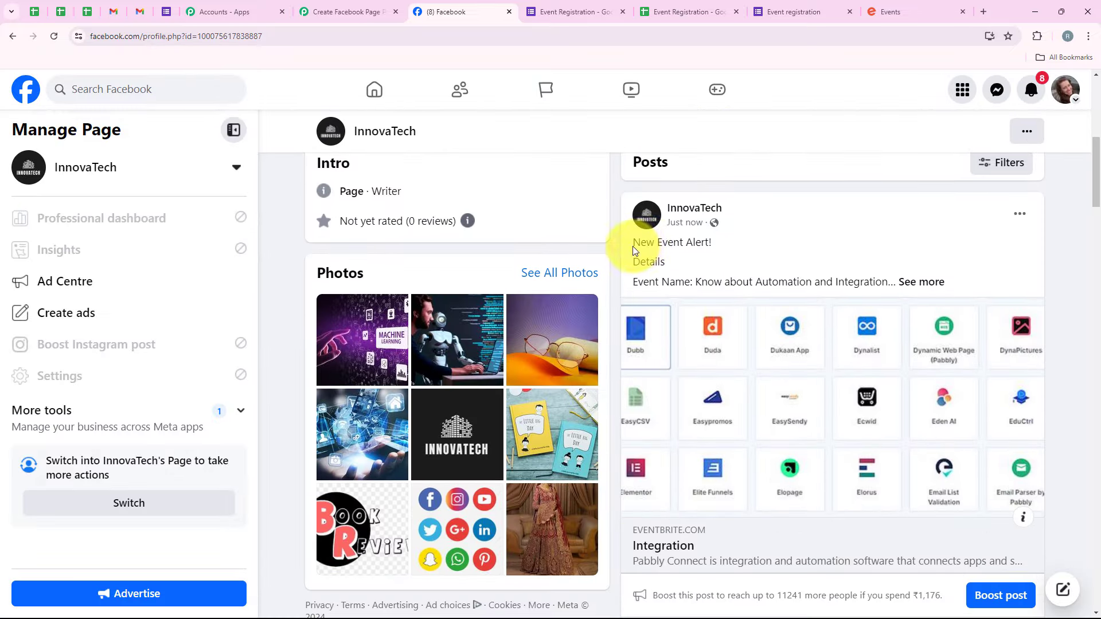
left_click(920, 282)
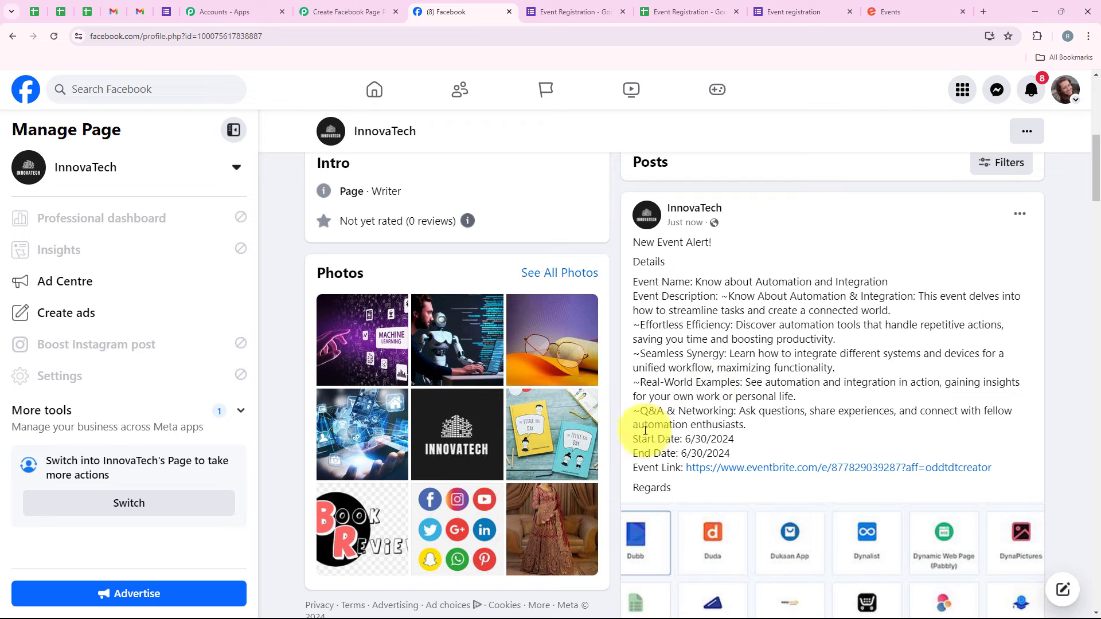
left_click_drag(632, 439, 661, 454)
scroll(665, 457, "down", 2)
scroll(797, 487, "down", 2)
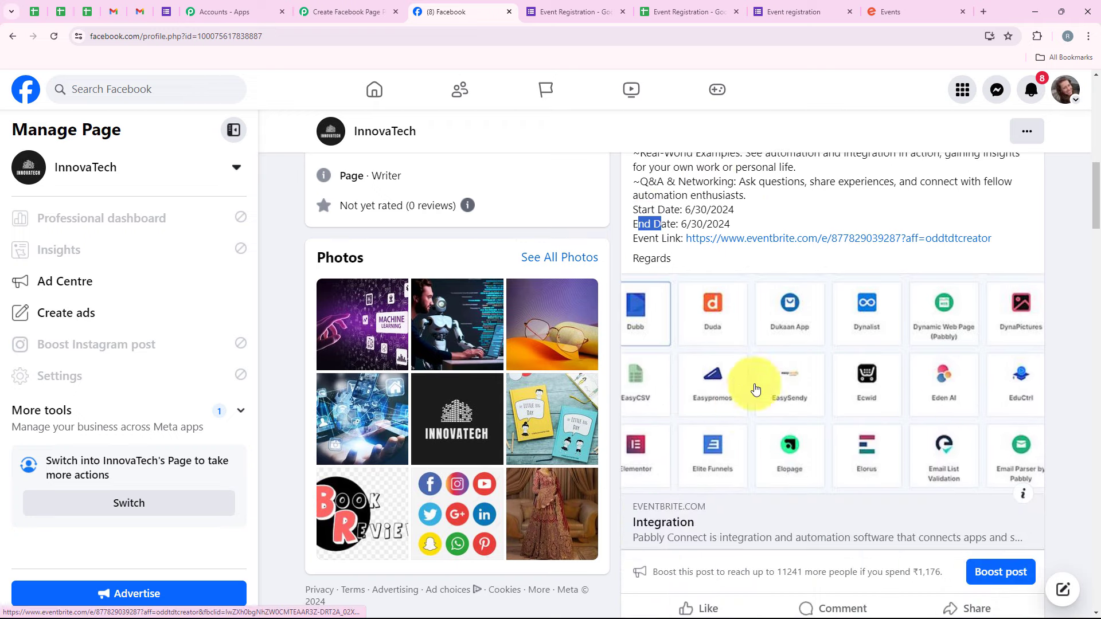
scroll(835, 382, "up", 10)
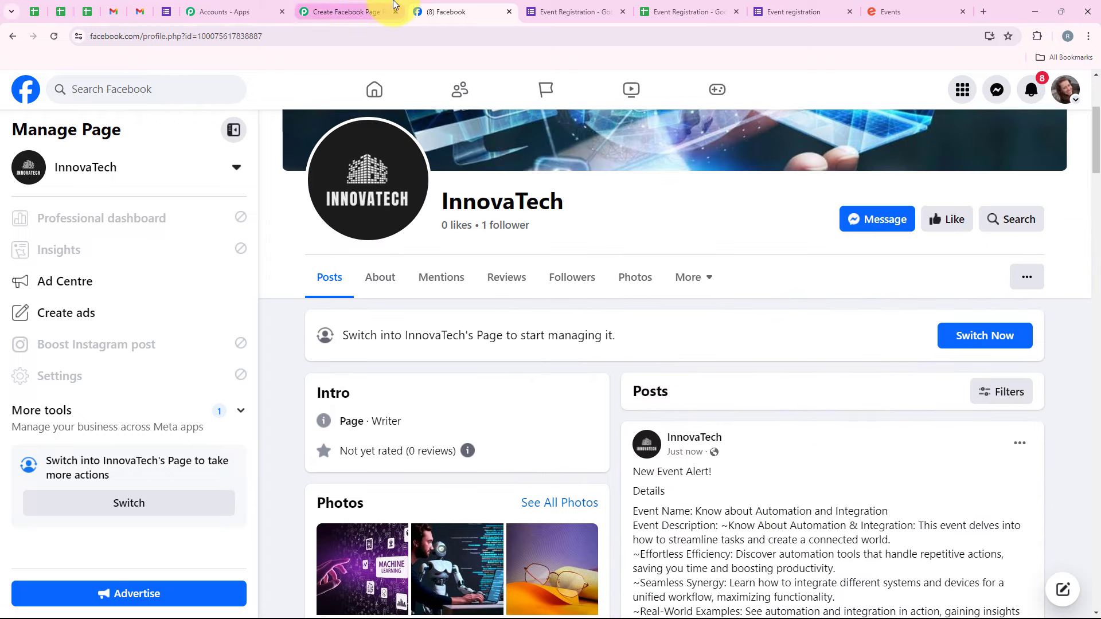
Go back to the Event registration form in Google Forms and load it blank for another submission
left_click(367, 12)
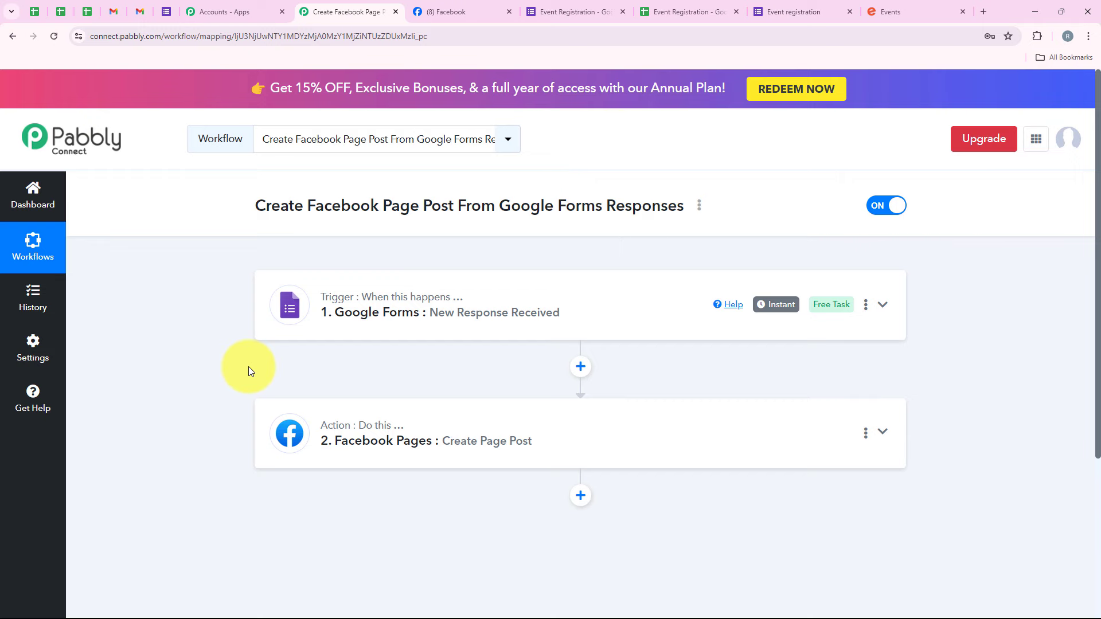
left_click(785, 11)
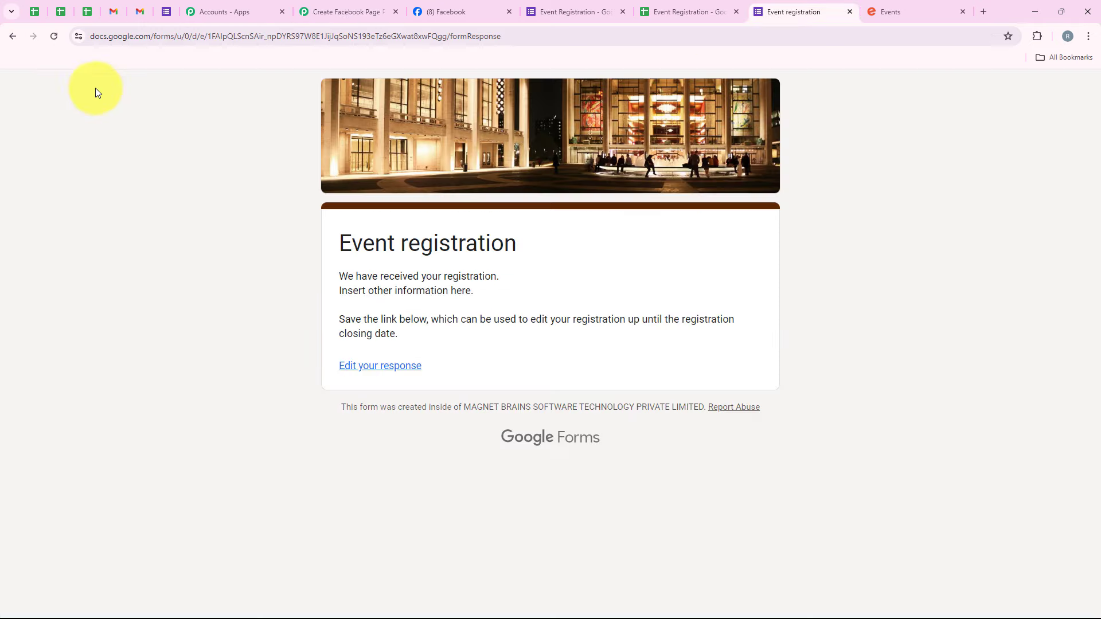
left_click(59, 37)
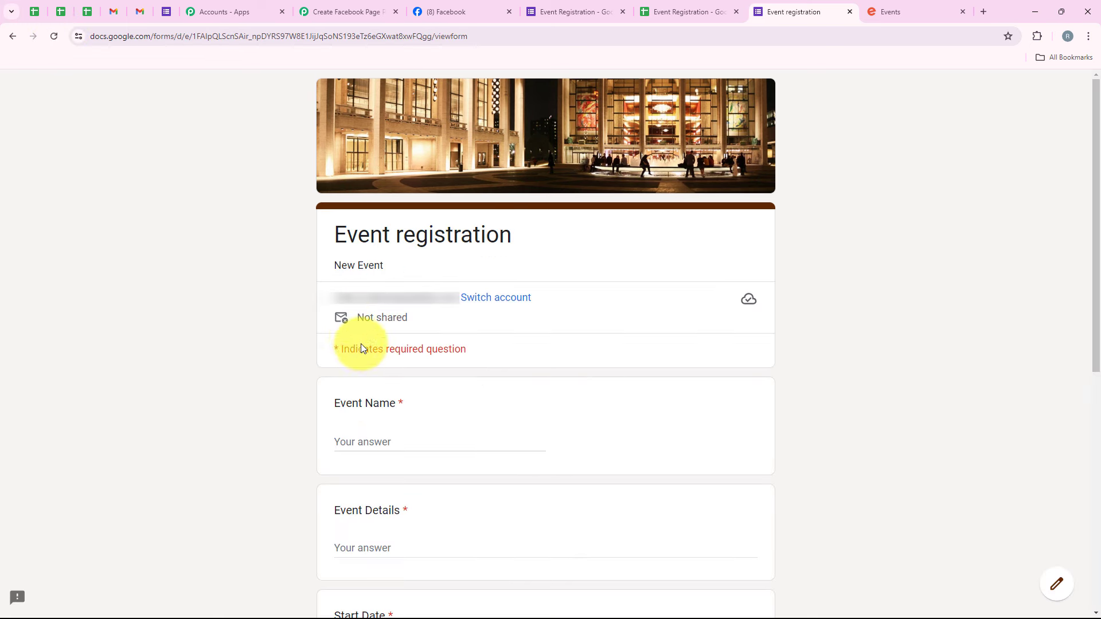
Enter "Automation and AI" as the Event Name and fill Event Details with the "Automation & AI: Powering the Future" description
left_click(366, 442)
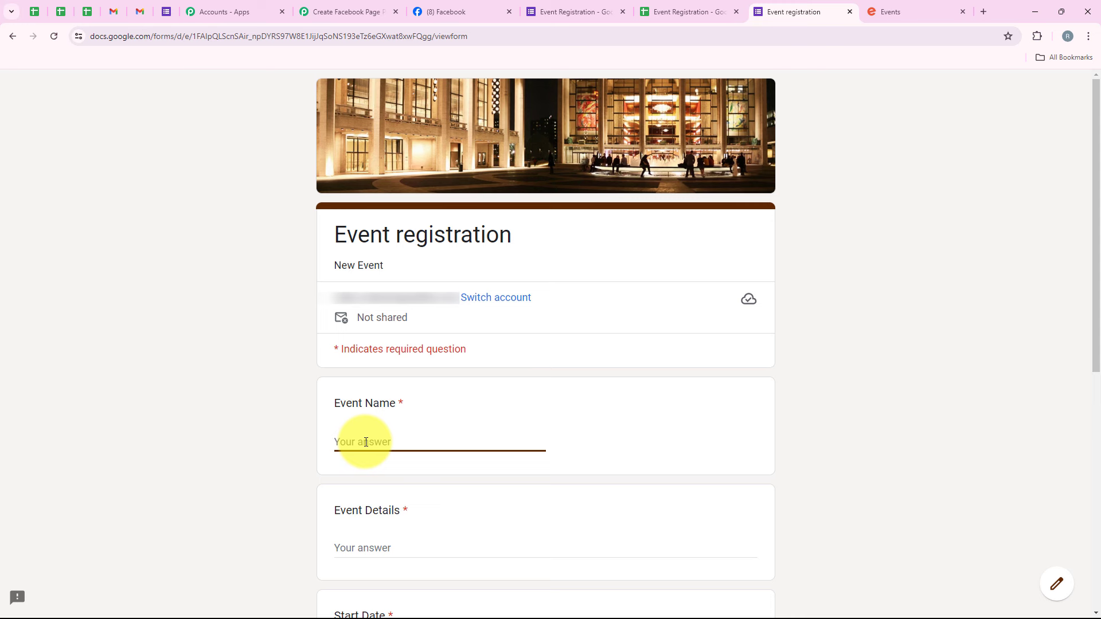
type("Automation and AI")
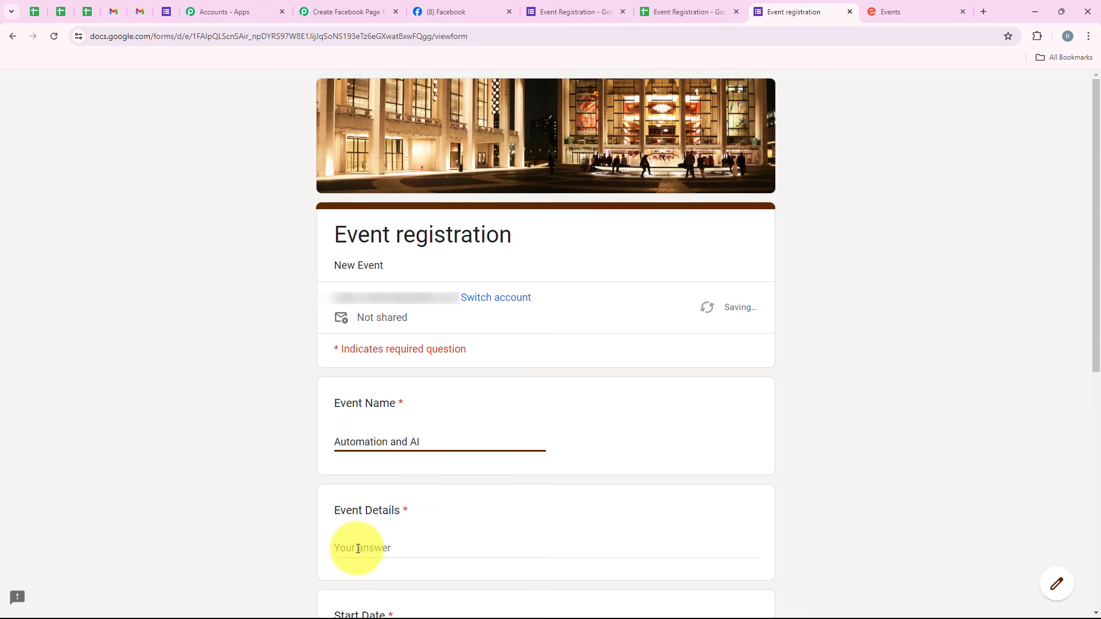
left_click(358, 549)
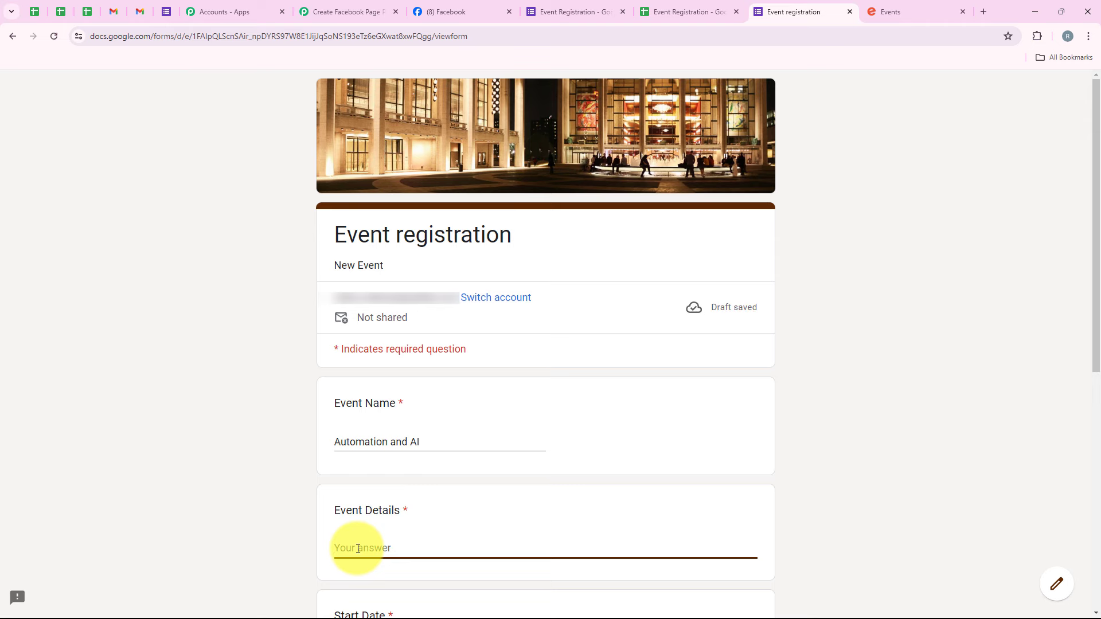
type("Automation & AI: Powering the Future: Dive into the dynamic duo transforming industries - explore how automation streamlines tasks and AI unlocks intelligent solutions. From Robots to Reasoning: Witness the automation revolution and the rise of intelligent machines. Learn how AI is shaping the future. Boost Efficiency & Innovation: Discover the combined power of automation and AI to optimize workflows, unleash creativity, and drive progress. Real-World Applications: See cutting-edge examples of automation and AI in action across diverse fields. Gain inspiration for your own endeavors. Future Focus: Explore the potential and ethical considerations of automation and AI. Join the discussion about shaping a future powered by these technologies.")
Set both the Start Date and the End Date of the event registration to 01-07-2024
scroll(396, 367, "down", 5)
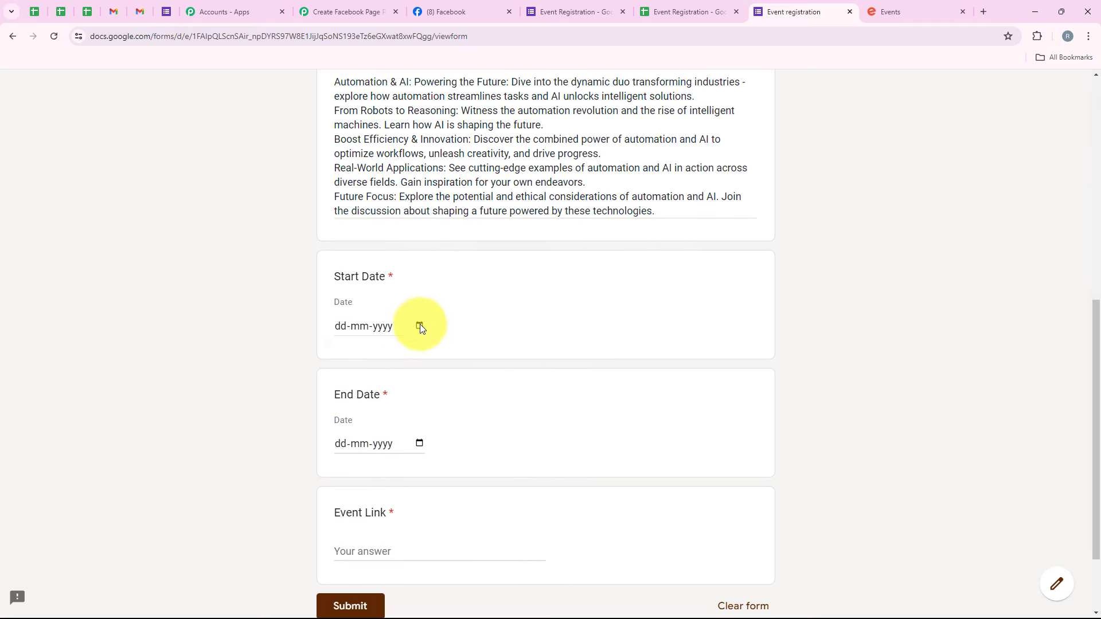
left_click(419, 326)
left_click(474, 351)
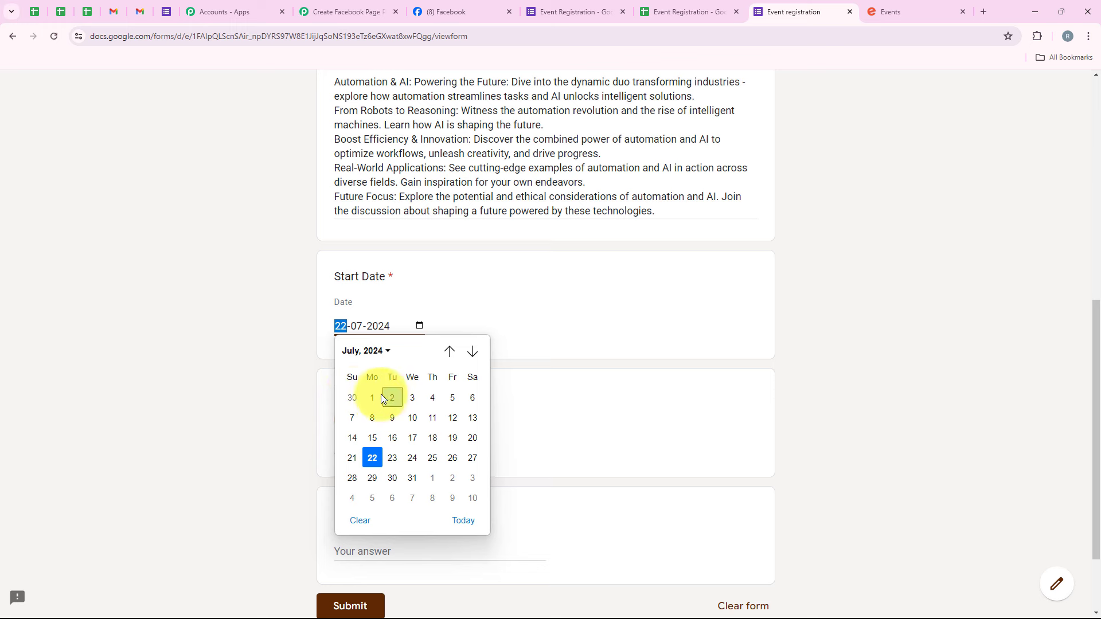
left_click(373, 397)
left_click(418, 443)
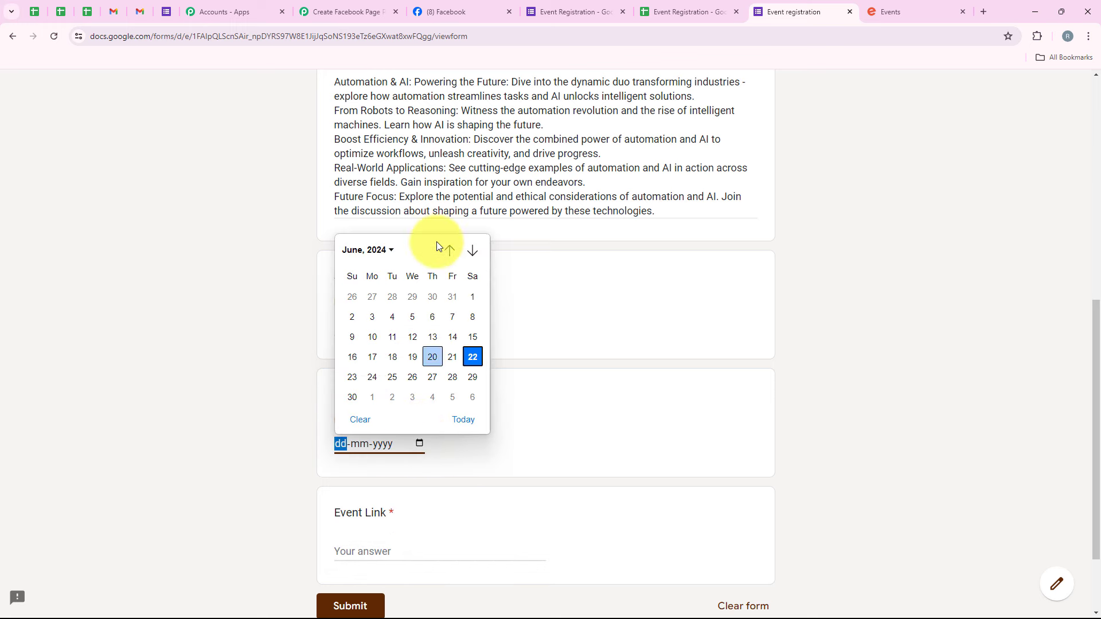
left_click(473, 252)
left_click(371, 297)
Copy the Advanced AI event's link from Eventbrite, paste it as the Event Link in the registration form and submit the response
scroll(287, 373, "down", 2)
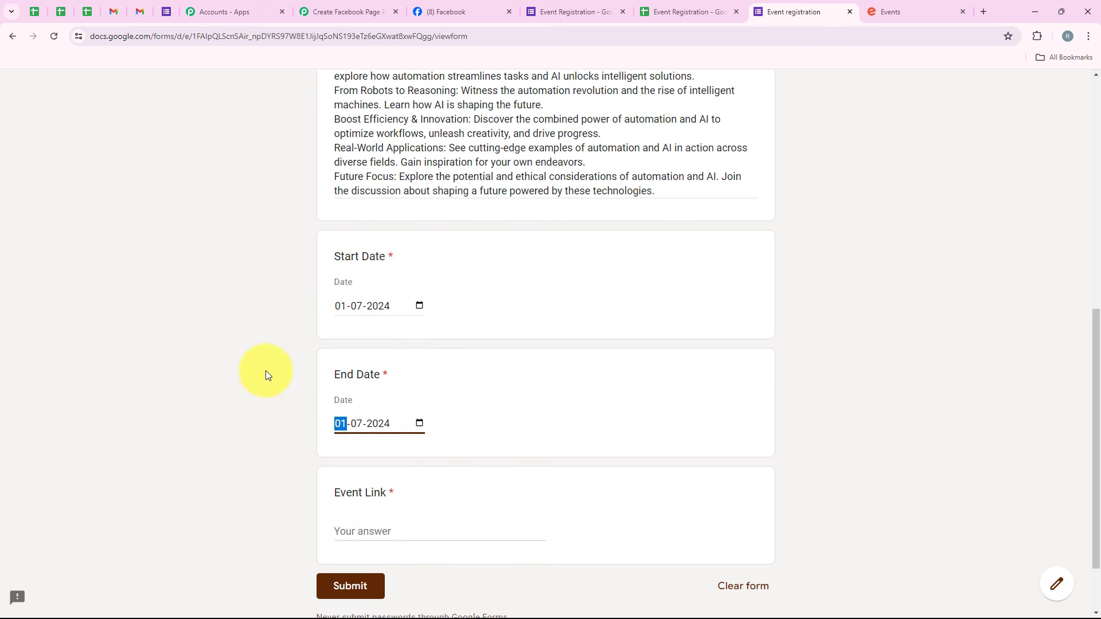
left_click(396, 449)
left_click(944, 3)
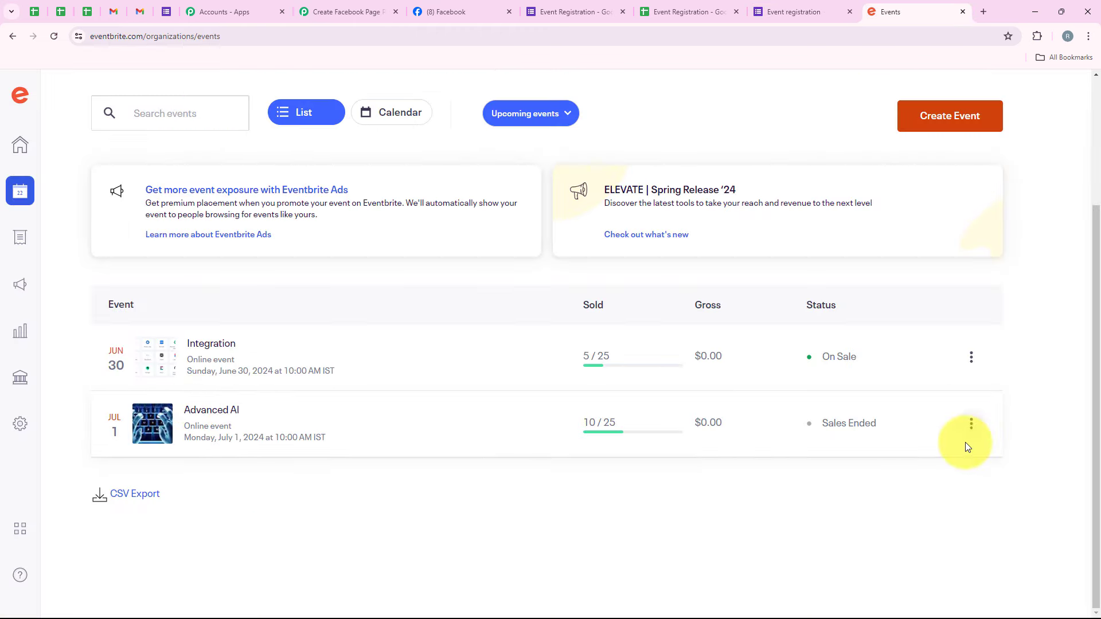
left_click(971, 424)
key("ctrl+shift+Tab")
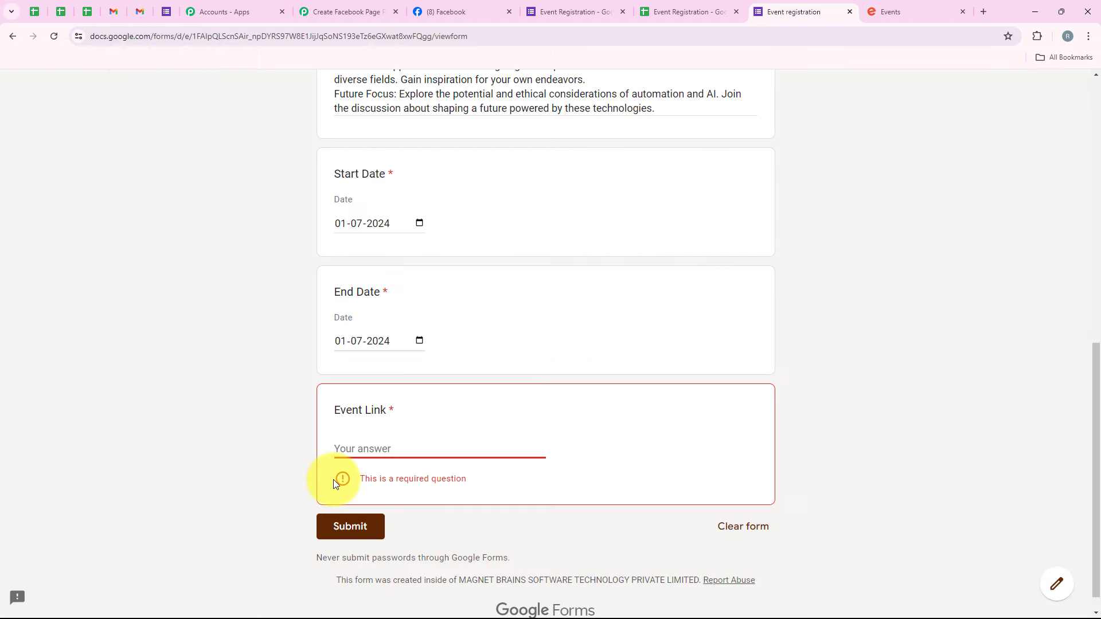
key("ctrl+v")
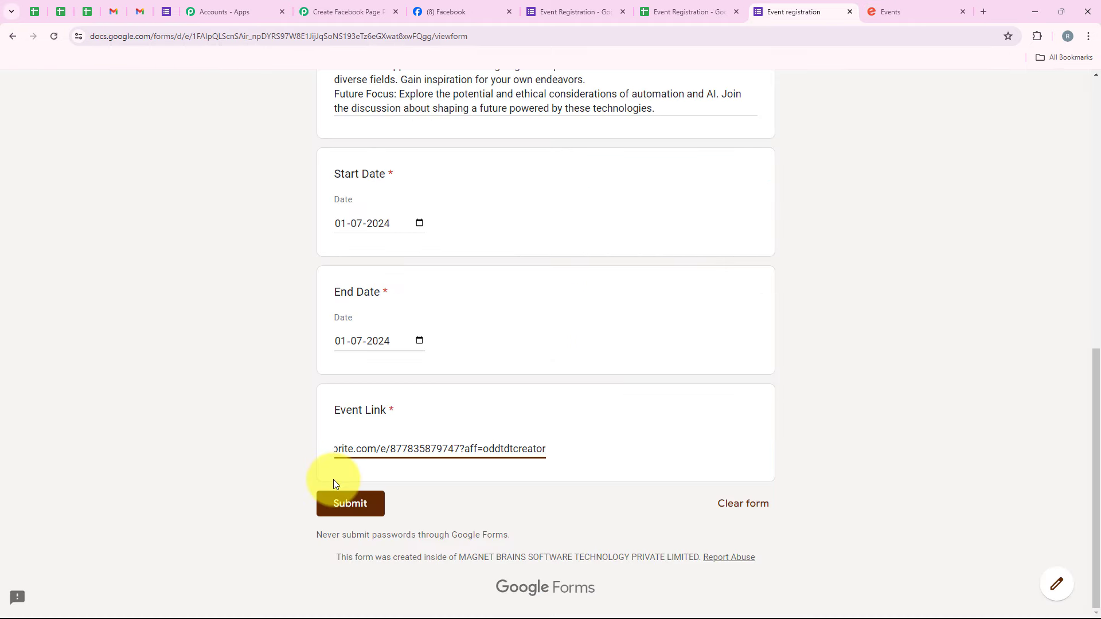
left_click(348, 505)
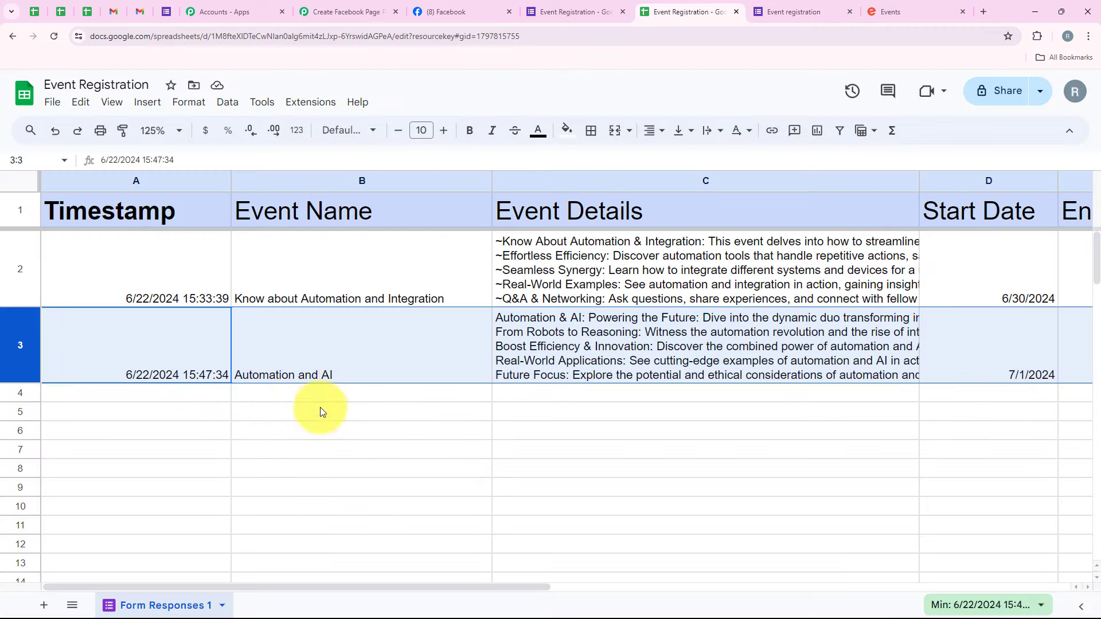
Examine the "Automation and AI" response in row 3 of the Event Registration sheet across all its columns
left_click(324, 395)
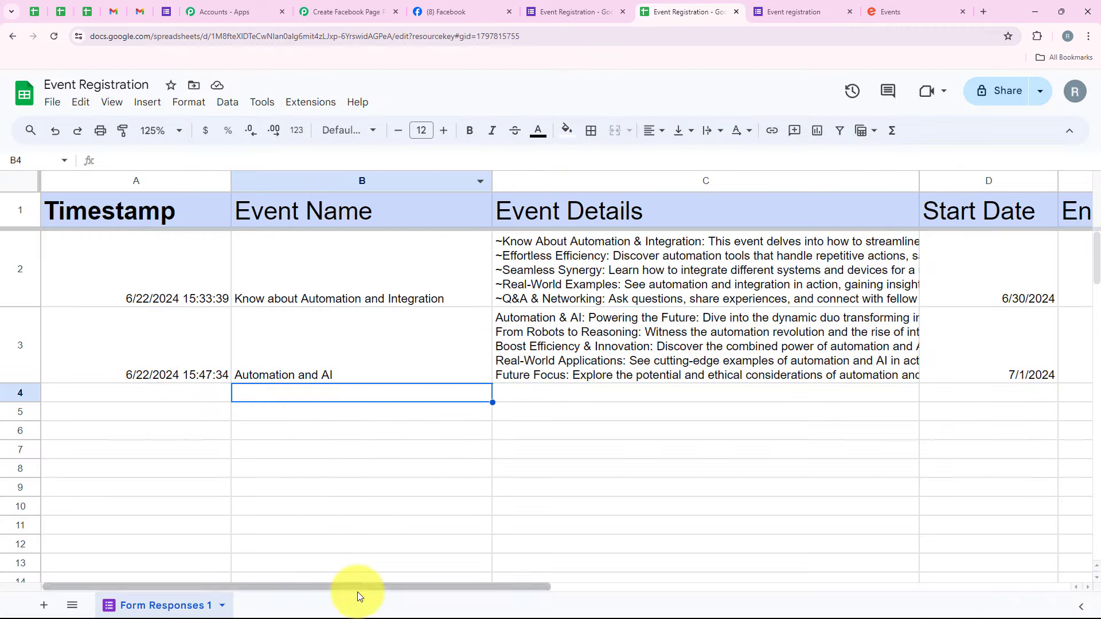
left_click_drag(355, 588, 94, 580)
left_click_drag(420, 587, 109, 596)
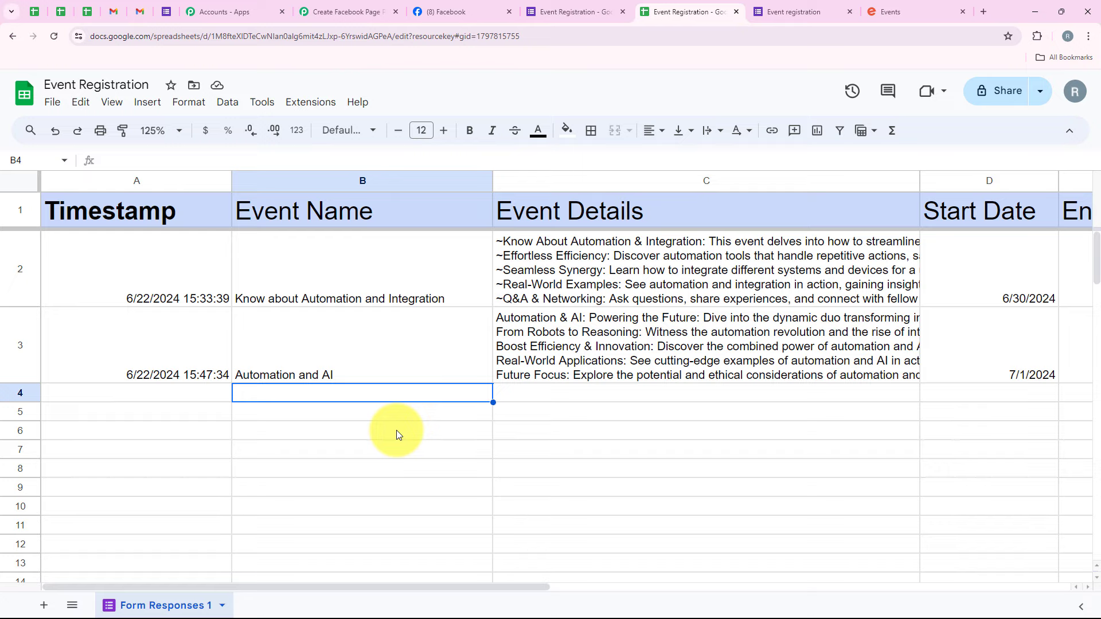
left_click_drag(389, 586, 356, 601)
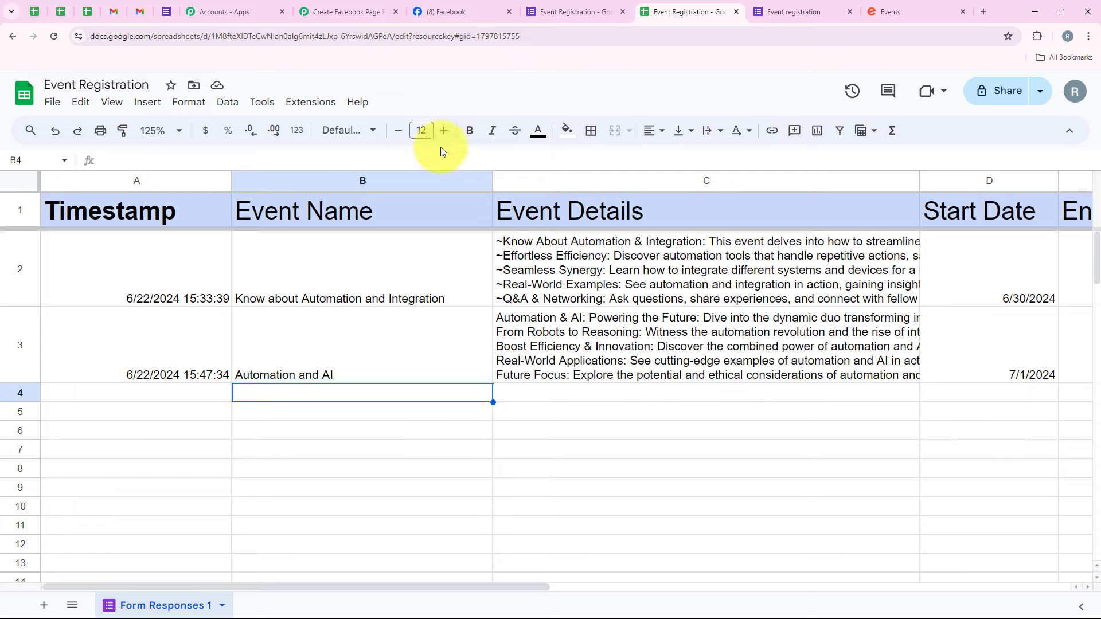
Switch to Facebook, reload the InnovaTech page and expand the newest post to check its event name, description and dates
left_click(428, 11)
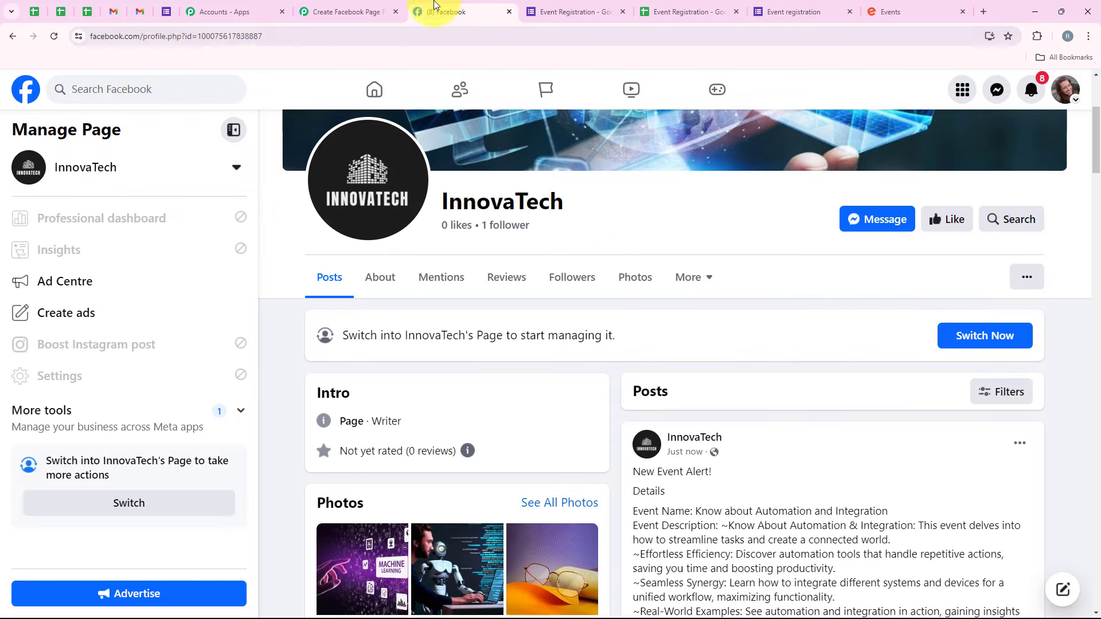
left_click(54, 36)
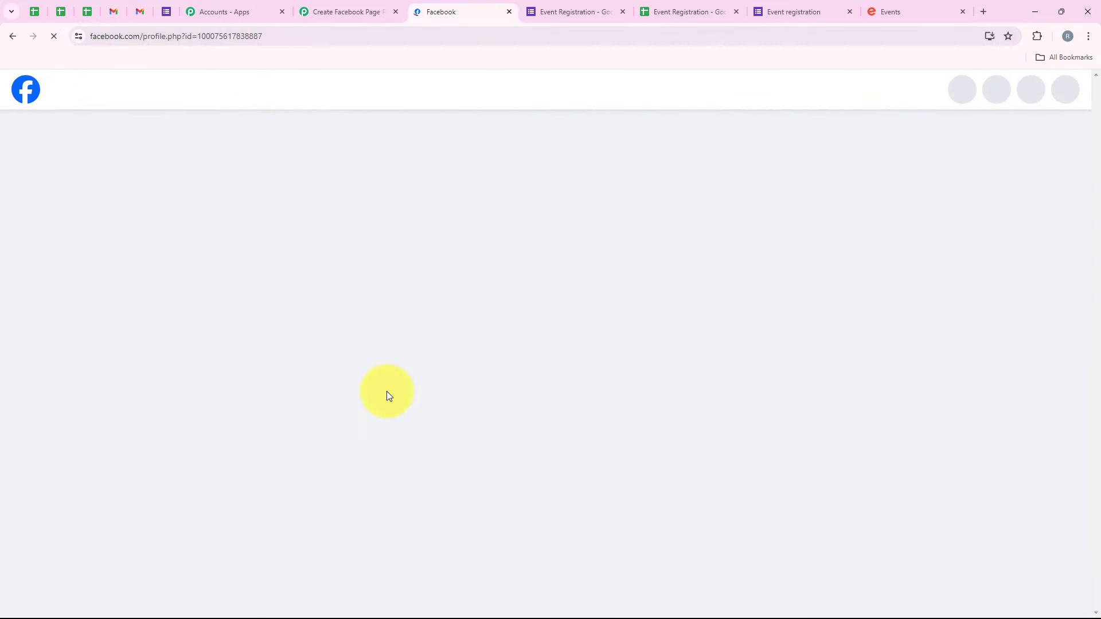
scroll(777, 288, "down", 3)
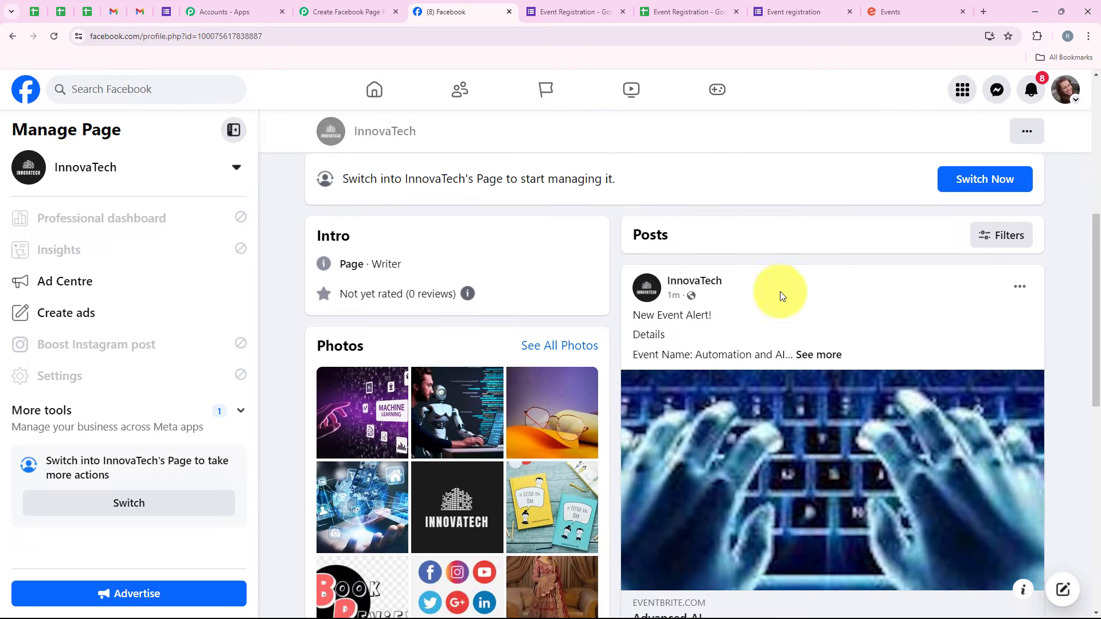
left_click(820, 355)
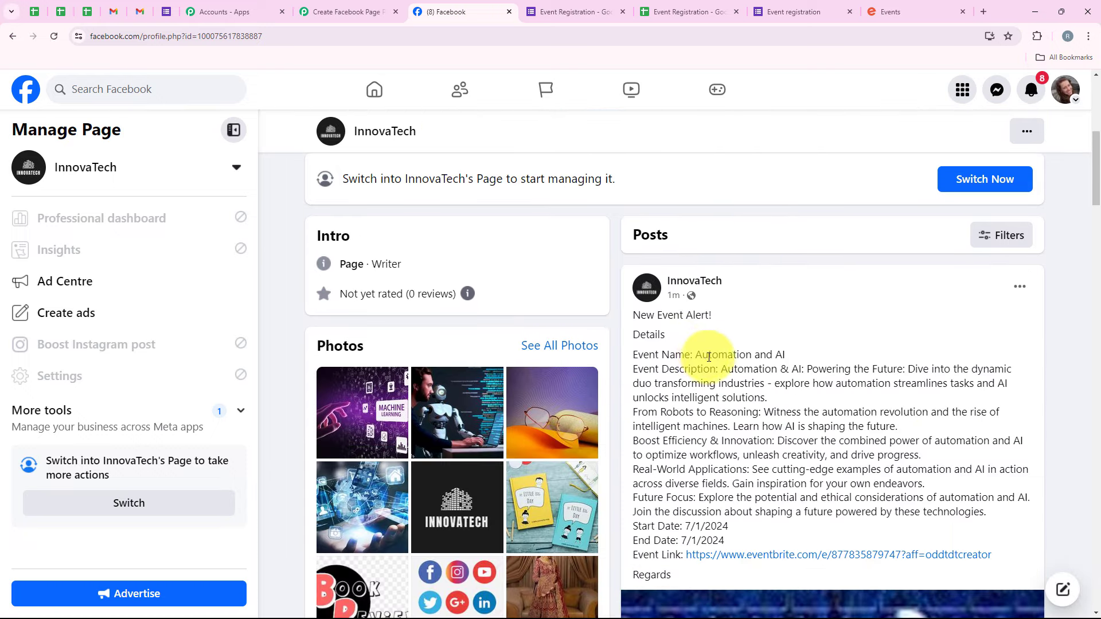
left_click_drag(633, 340, 713, 352)
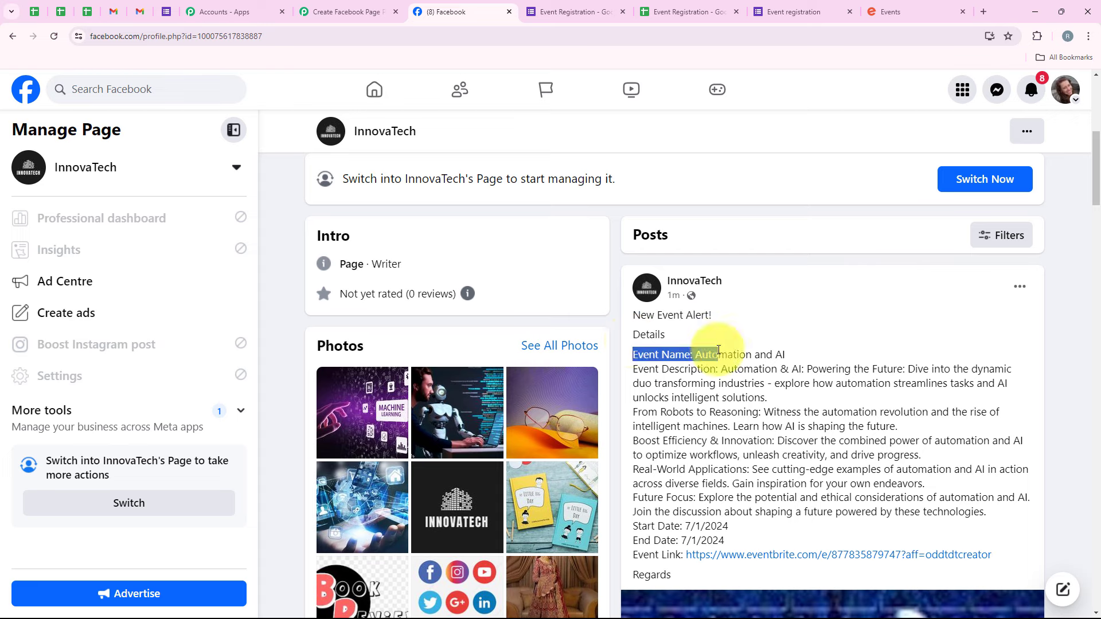
left_click_drag(633, 370, 727, 368)
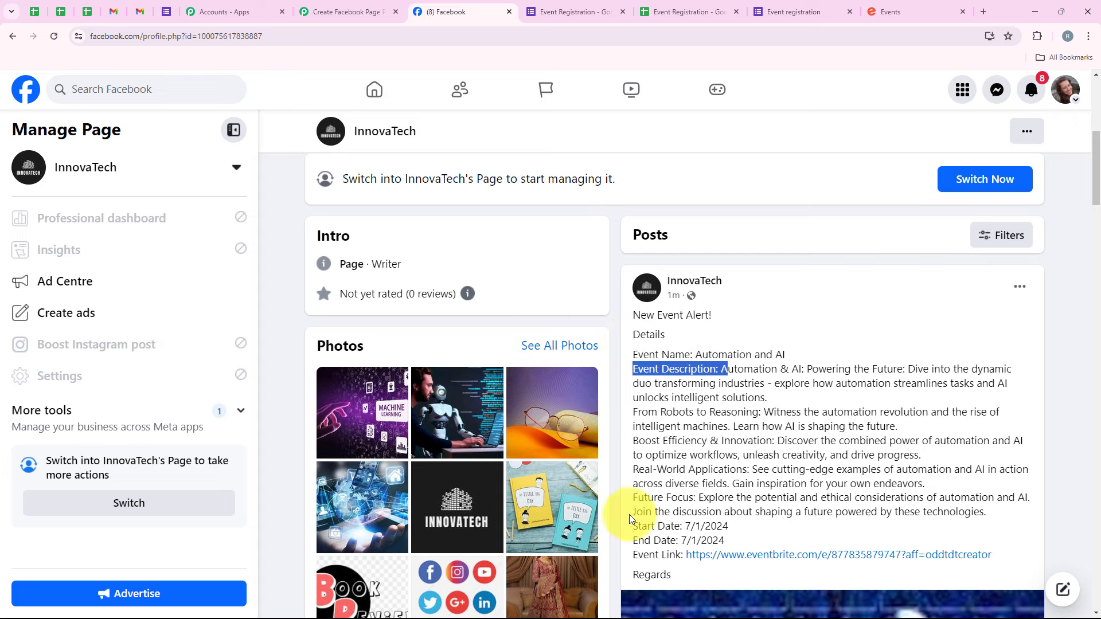
left_click_drag(633, 523, 698, 541)
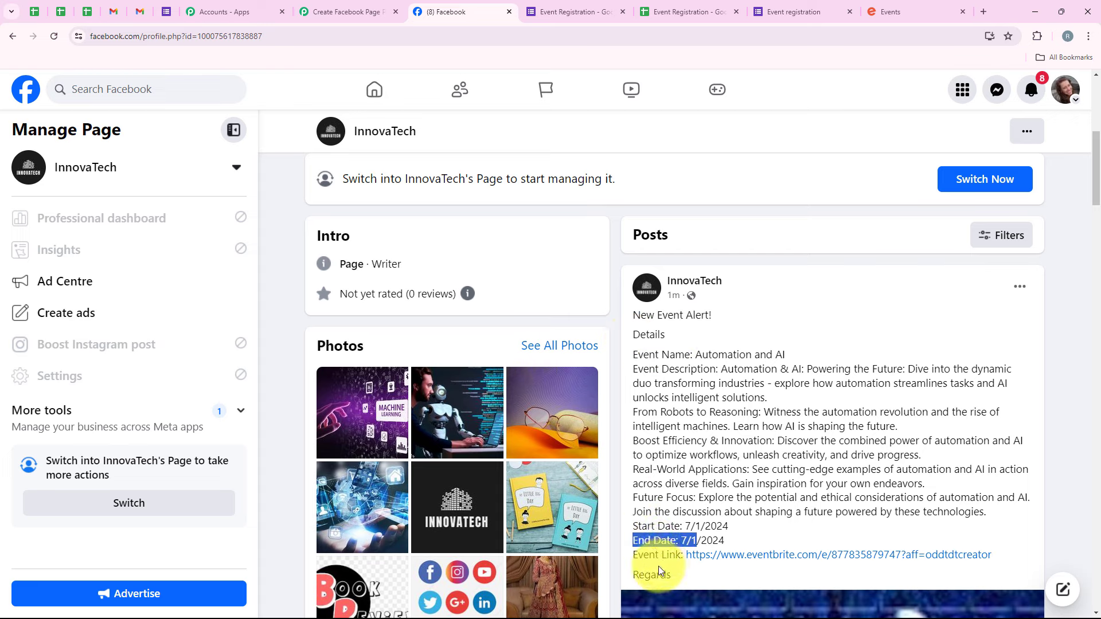
Compare the event names in the two latest InnovaTech posts on Facebook, expanding the older one, and return to the Pabbly Connect workflow
left_click(350, 12)
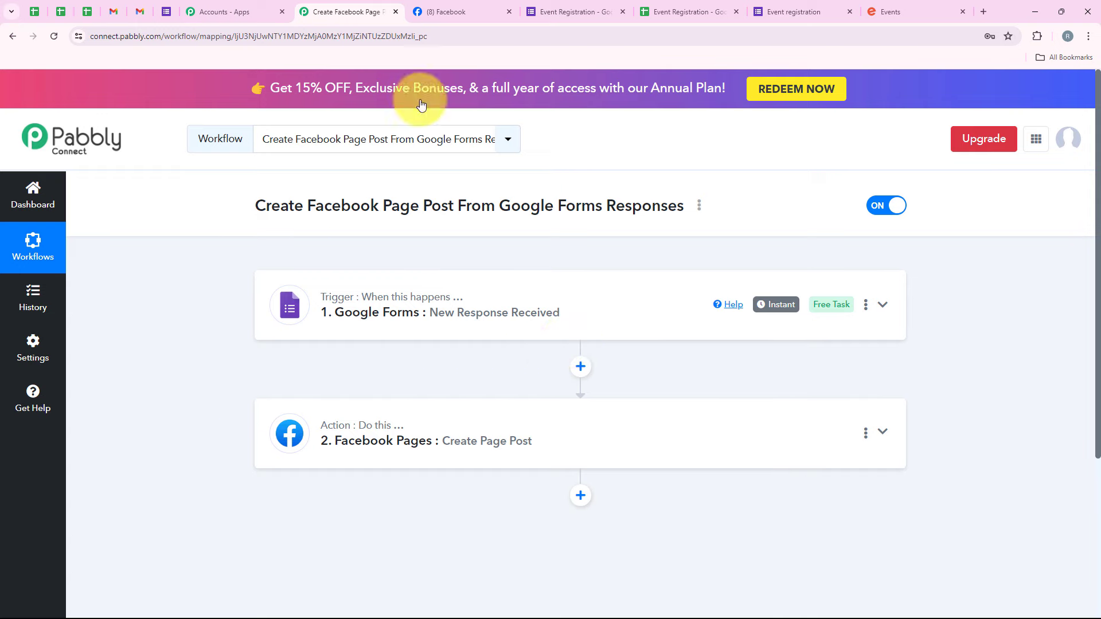
left_click(450, 8)
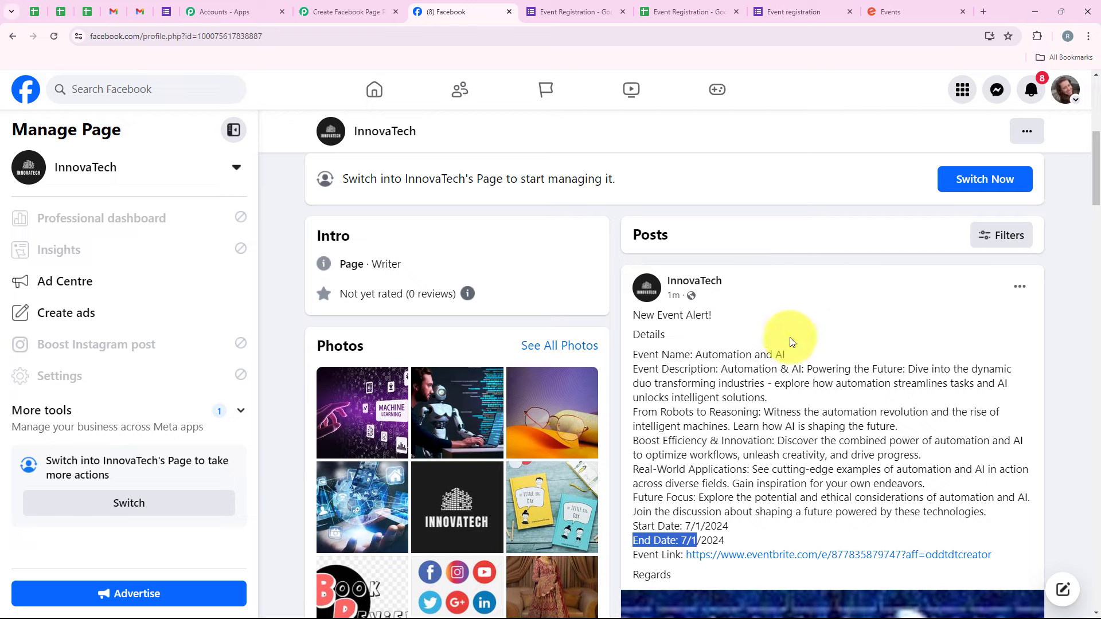
left_click(740, 338)
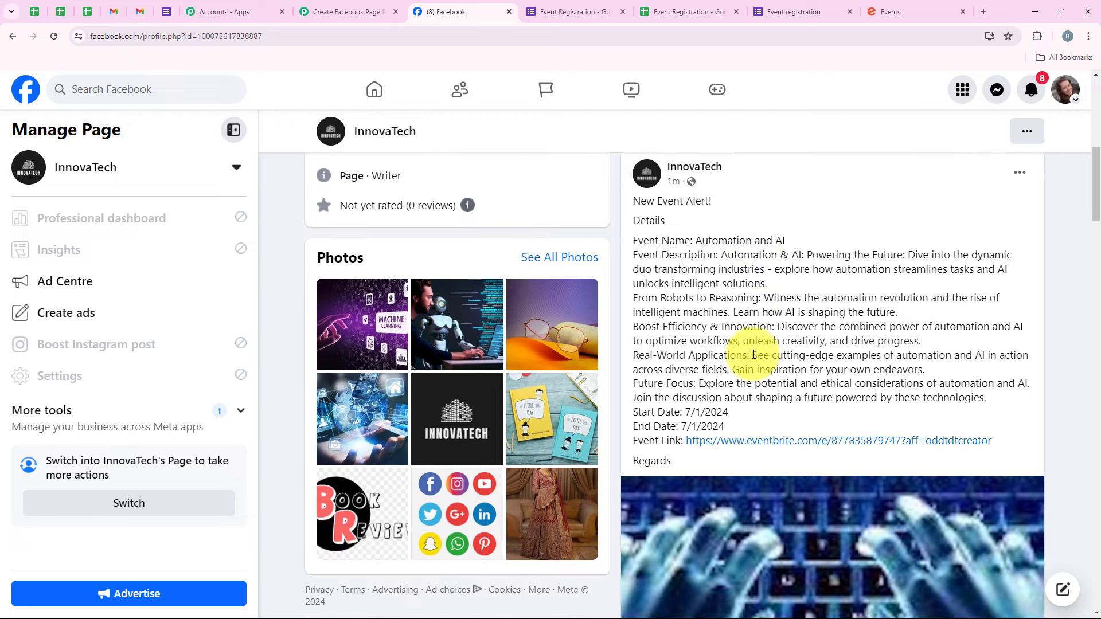
scroll(746, 309, "down", 2)
left_click_drag(696, 241, 838, 236)
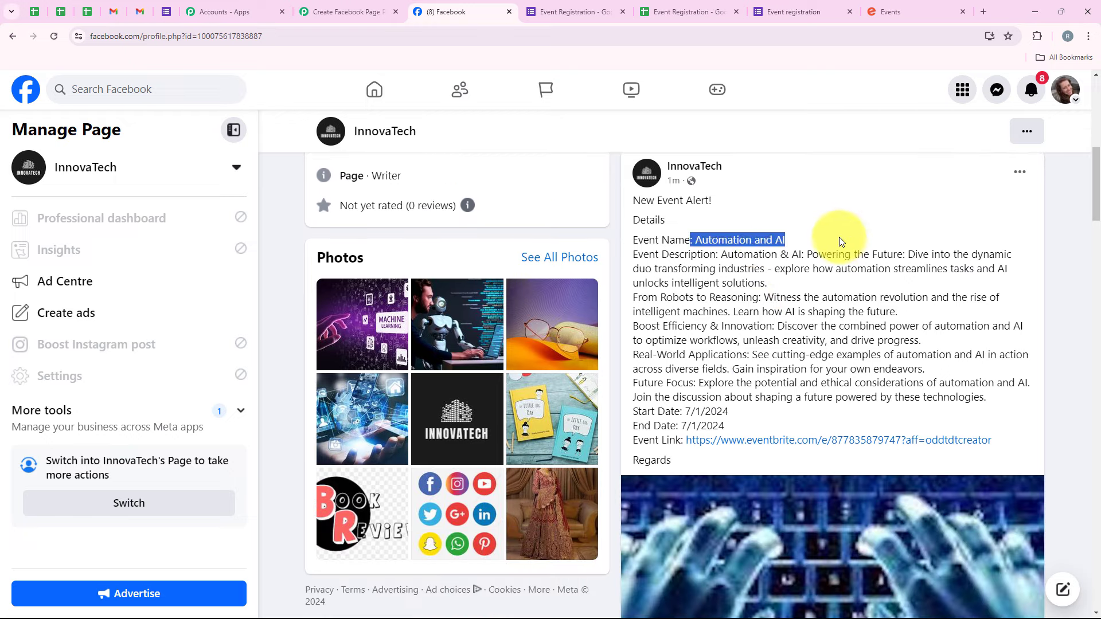
scroll(842, 236, "down", 15)
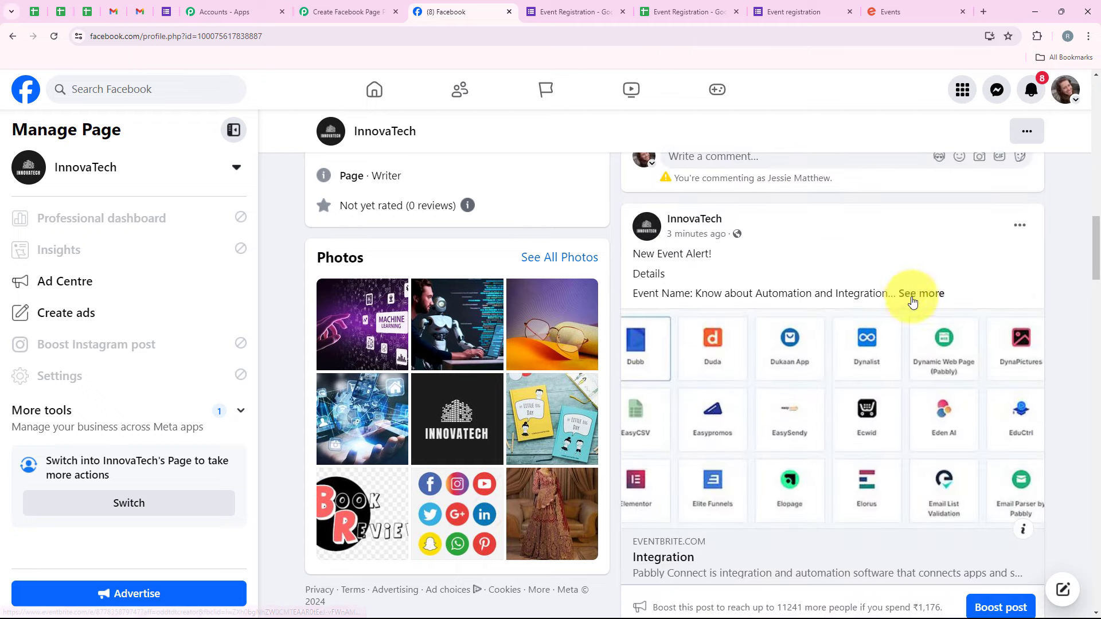
left_click(918, 293)
left_click_drag(696, 293, 889, 295)
left_click(365, 11)
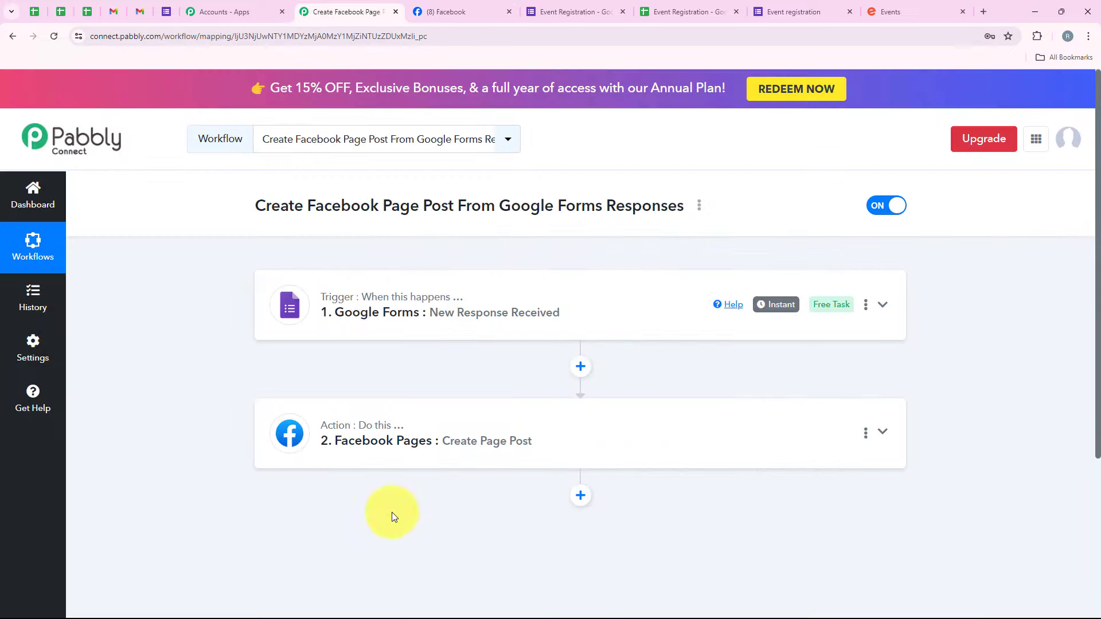